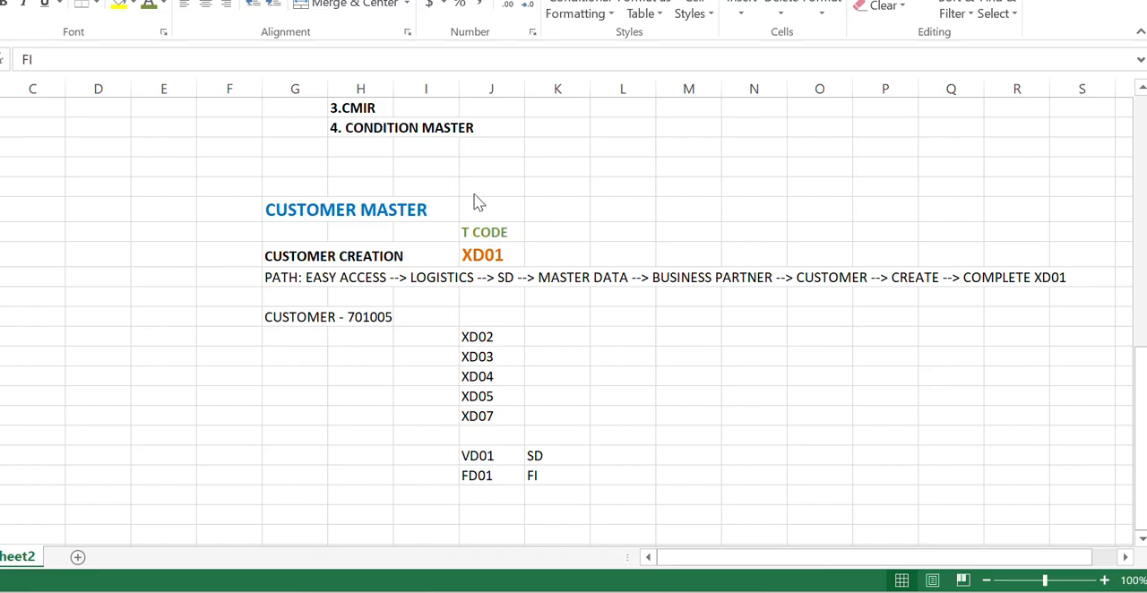
click(487, 251)
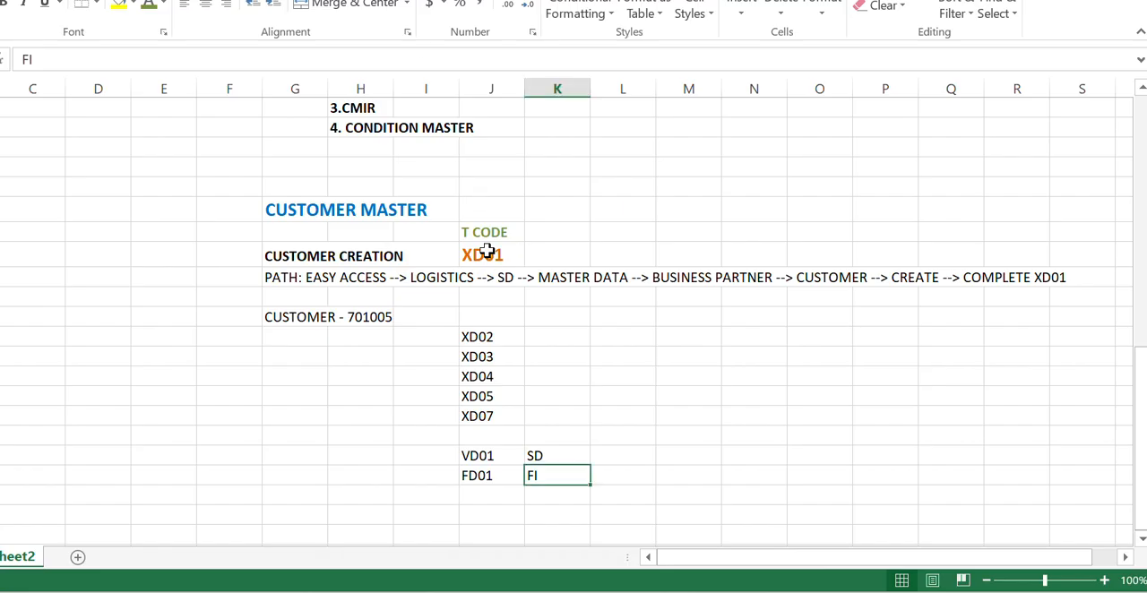
click(541, 336)
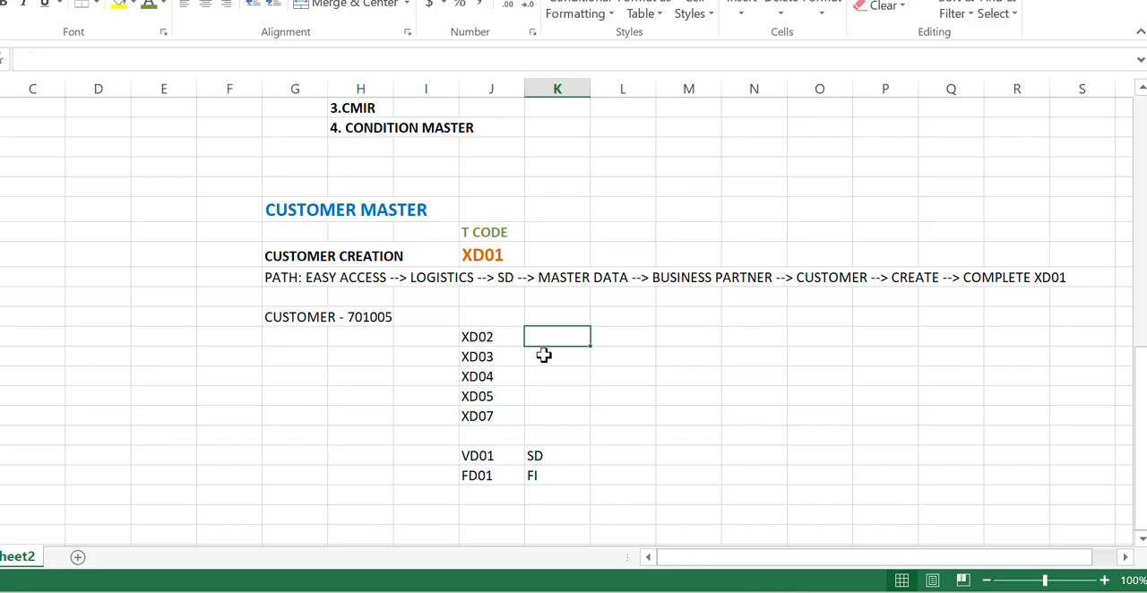
click(543, 355)
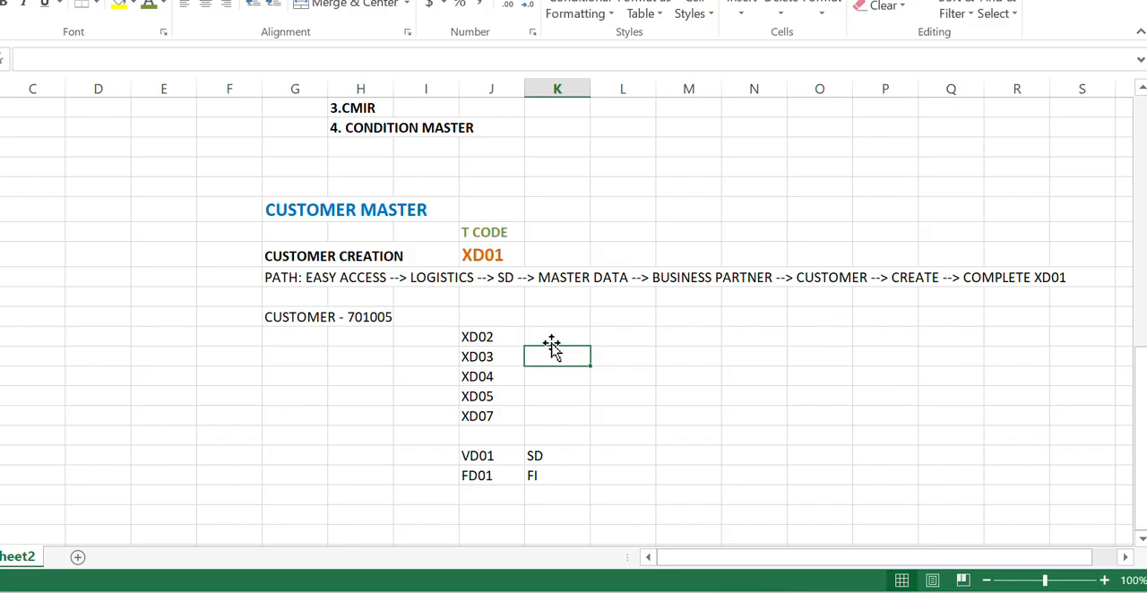
click(551, 340)
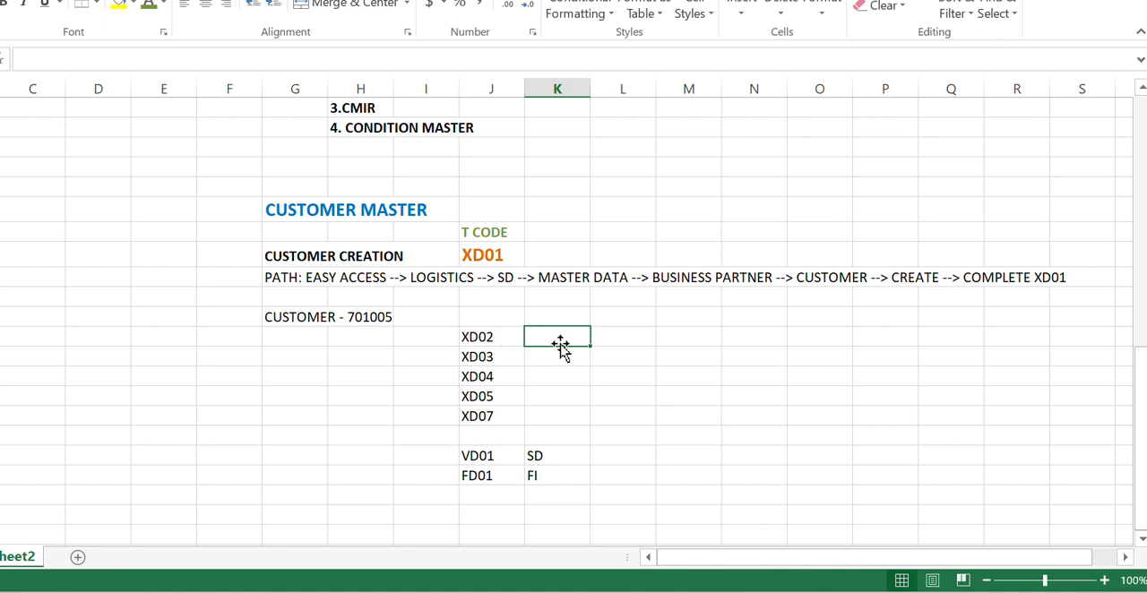
- Label transaction code XD02 as CHANGE in the cell beside it in column I
click(477, 336)
click(438, 339)
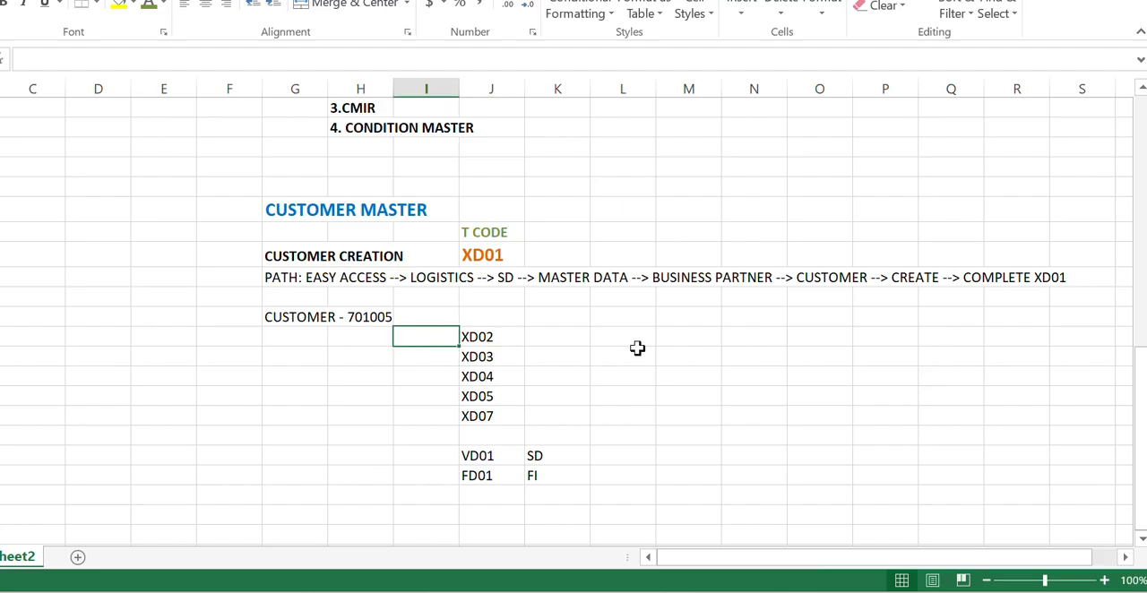
text(CHAA)
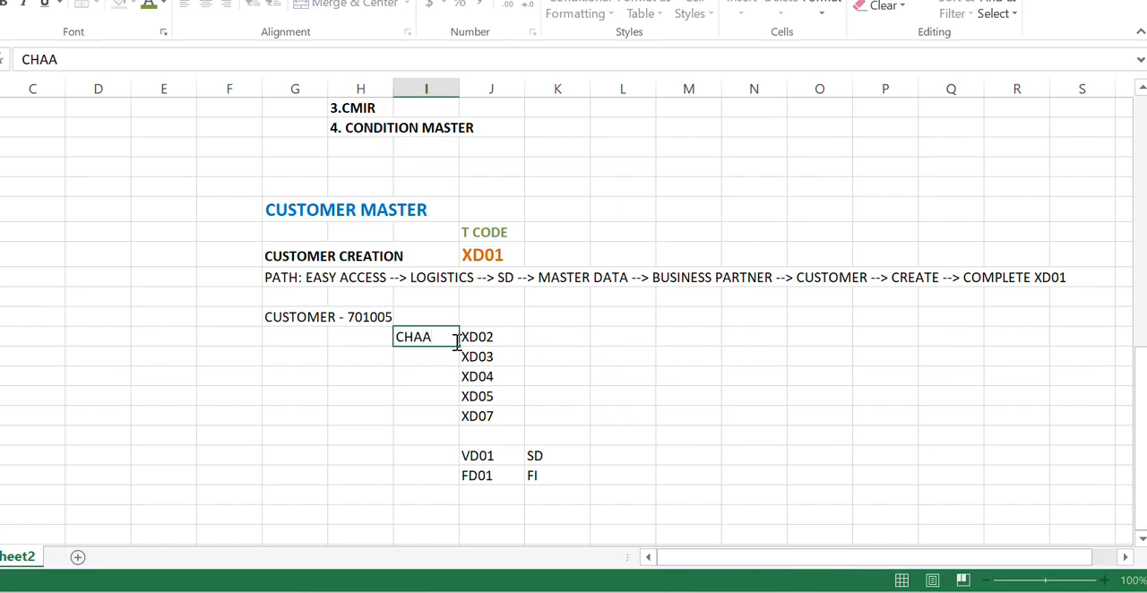
key(BackSpace)
text(NGE)
key(Return)
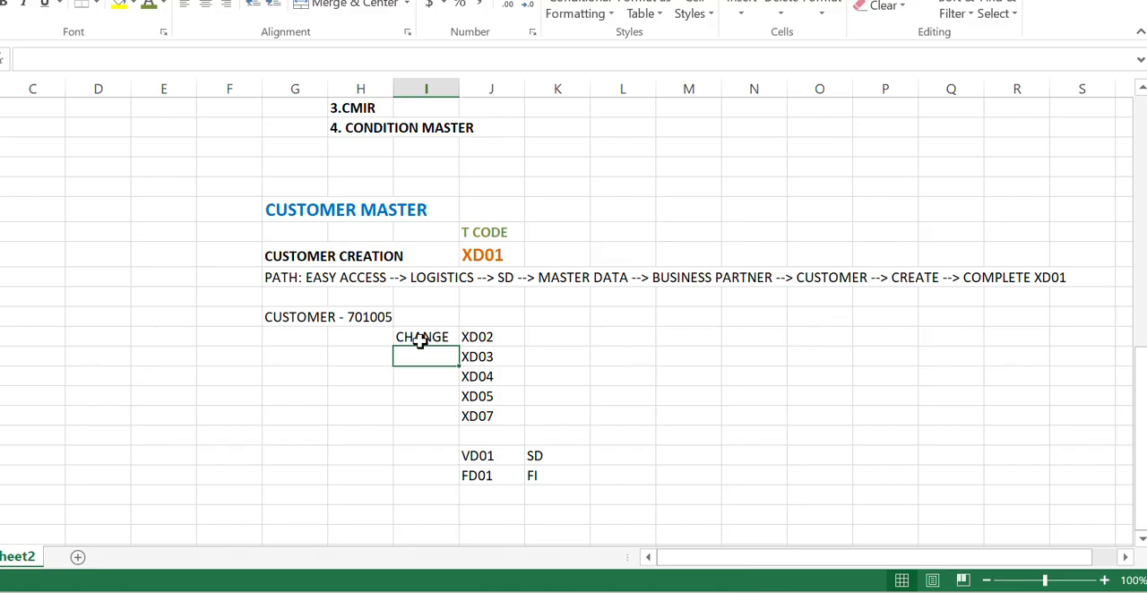
- Label transaction code XD03 as DISPLAY in the cell beside it in column I and save the workbook
click(430, 338)
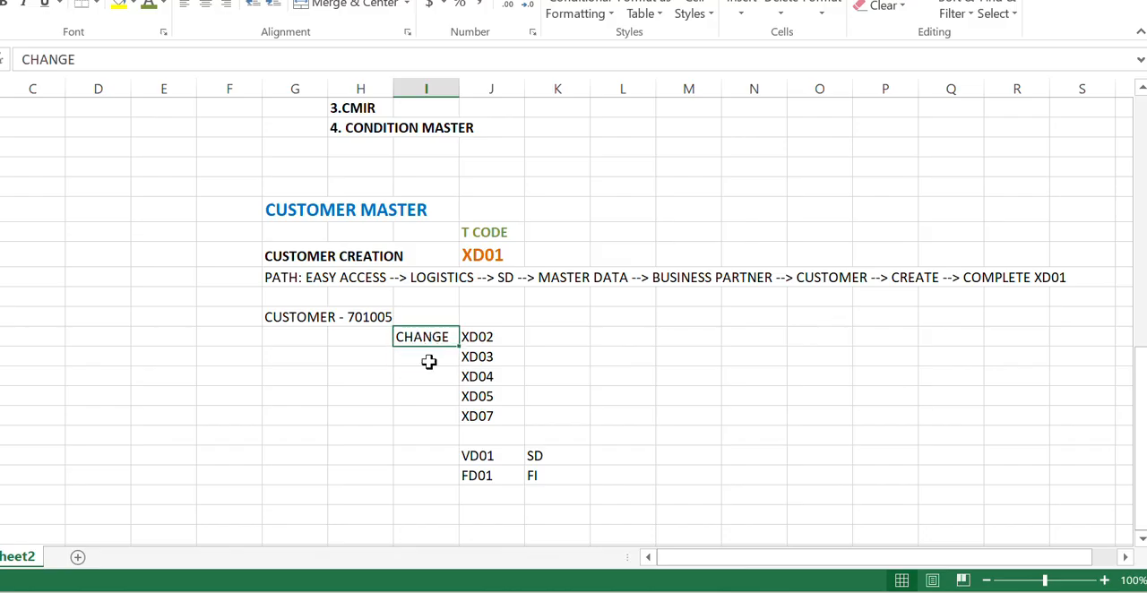
click(429, 359)
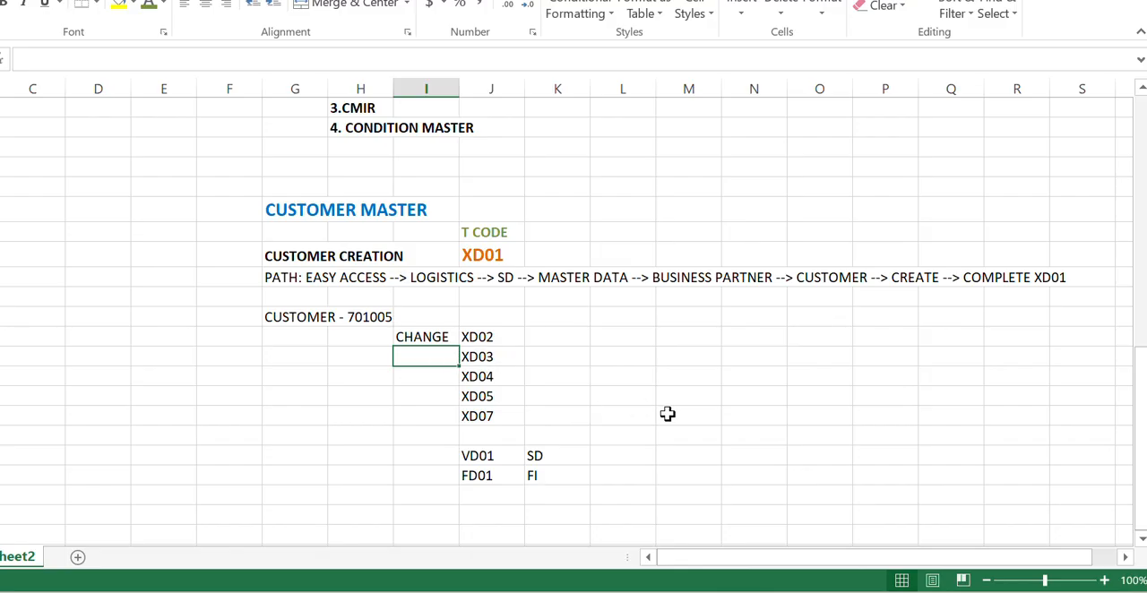
text(DISP)
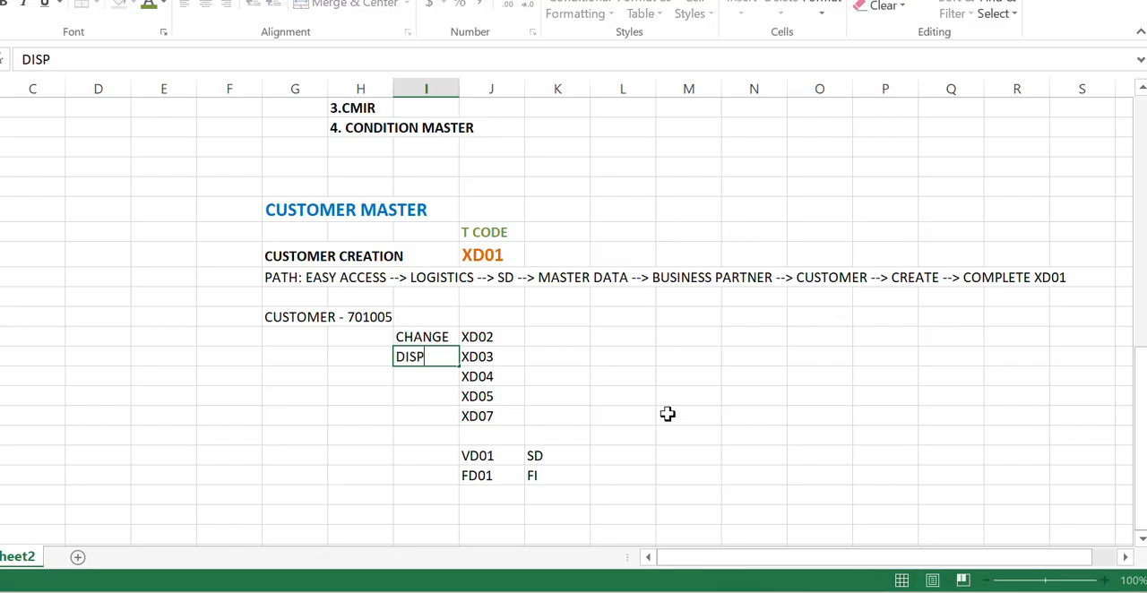
text(LAY)
key(Return)
key(ctrl+s)
click(493, 359)
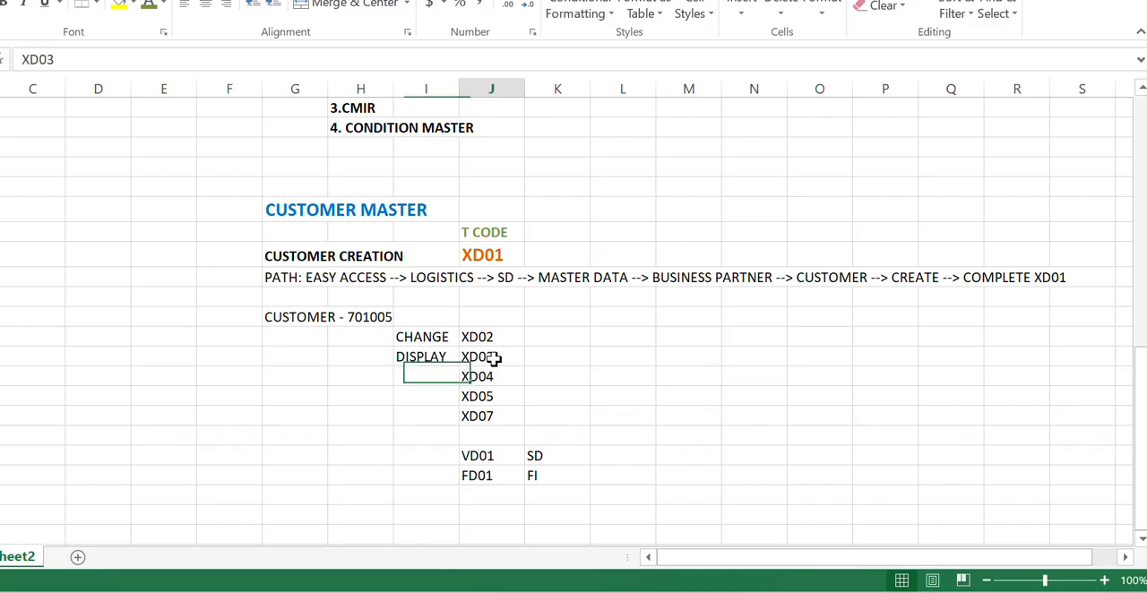
click(421, 358)
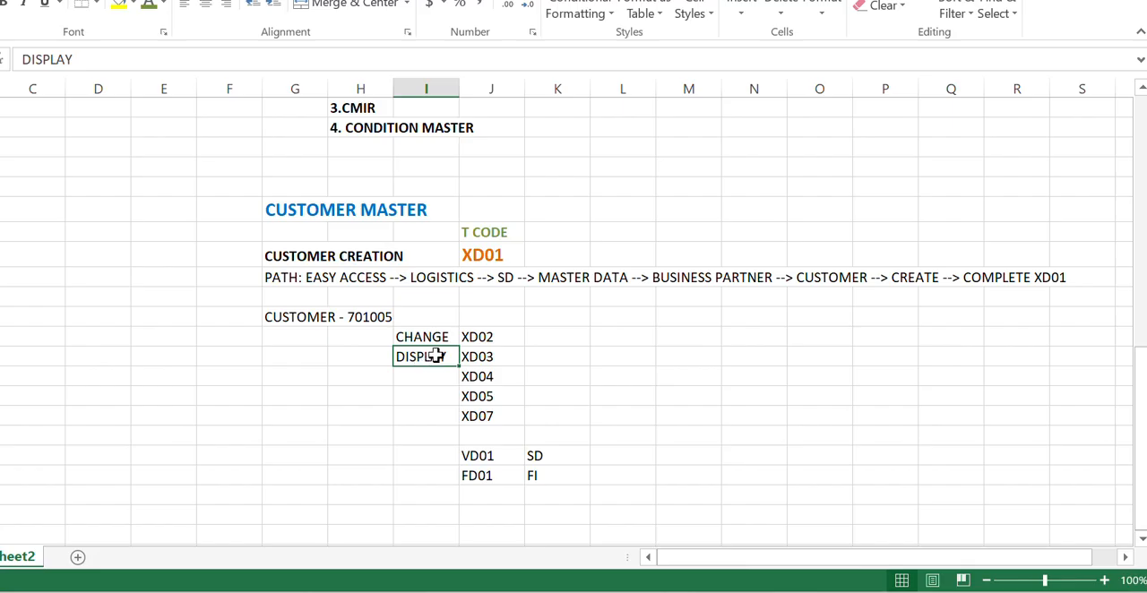
click(479, 357)
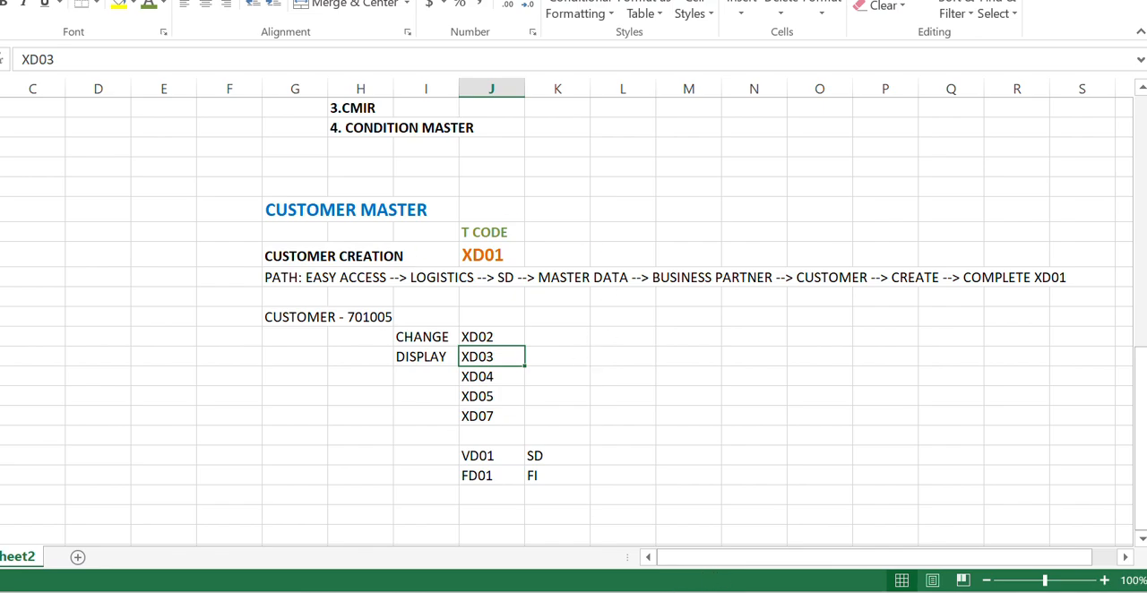
- Switch to SAP and start the customer display transaction XD03
click(687, 592)
click(143, 54)
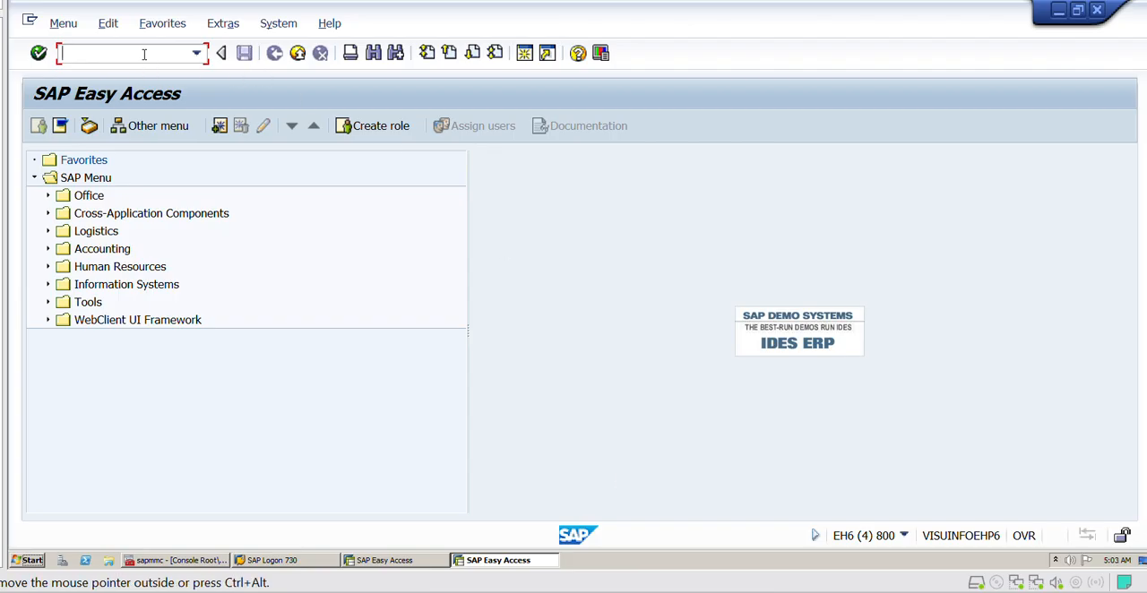
text(/NXD03)
key(Return)
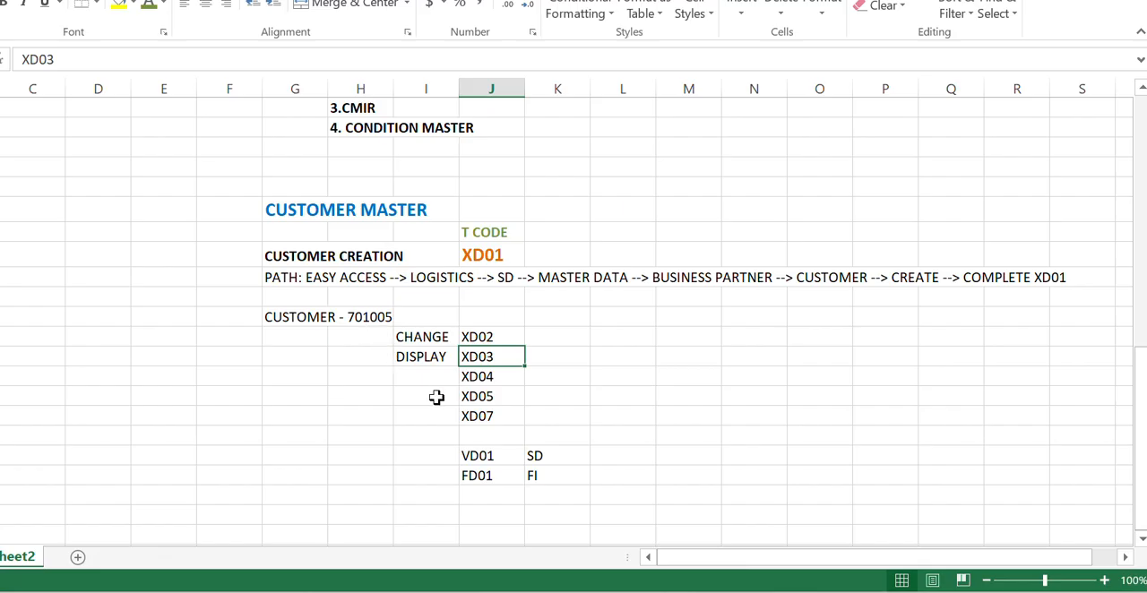
key(alt+Tab)
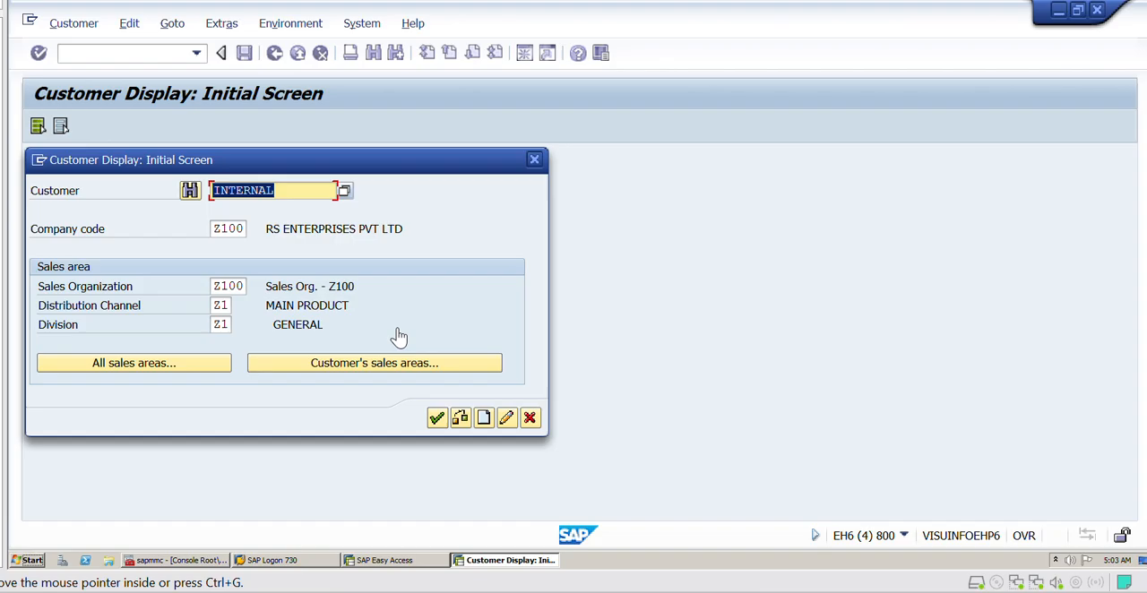
- Enter the customer number and display the record for company code Z100, sales organization Z100, distribution channel Z1 and division Z1
click(290, 188)
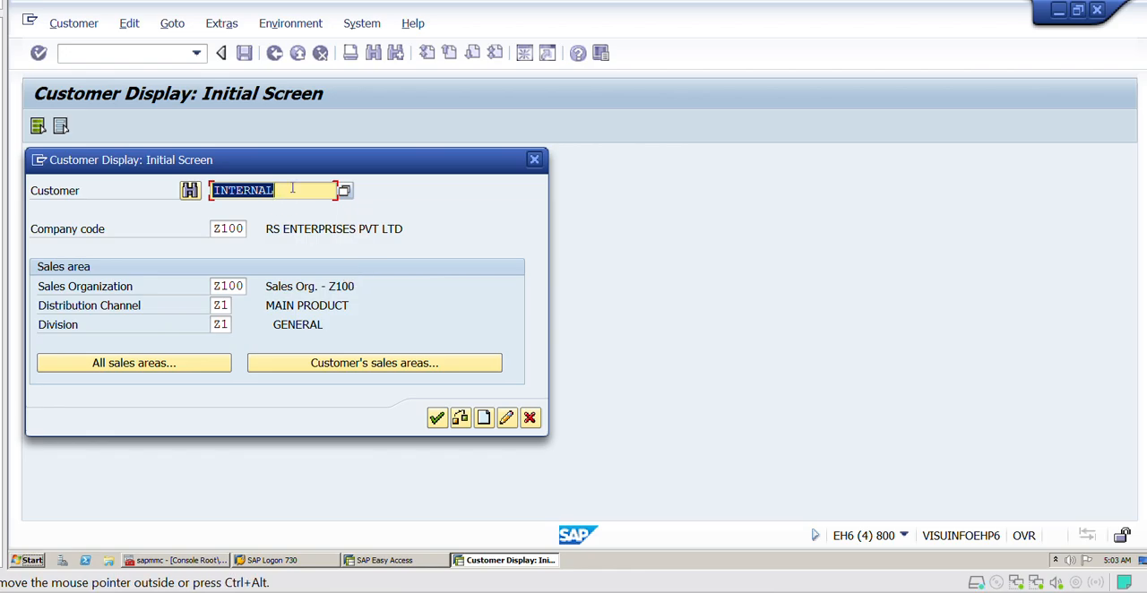
key(BackSpace)
key(BackSpace)
key(BackSpace)
key(BackSpace)
key(BackSpace)
key(BackSpace)
key(BackSpace)
key(BackSpace)
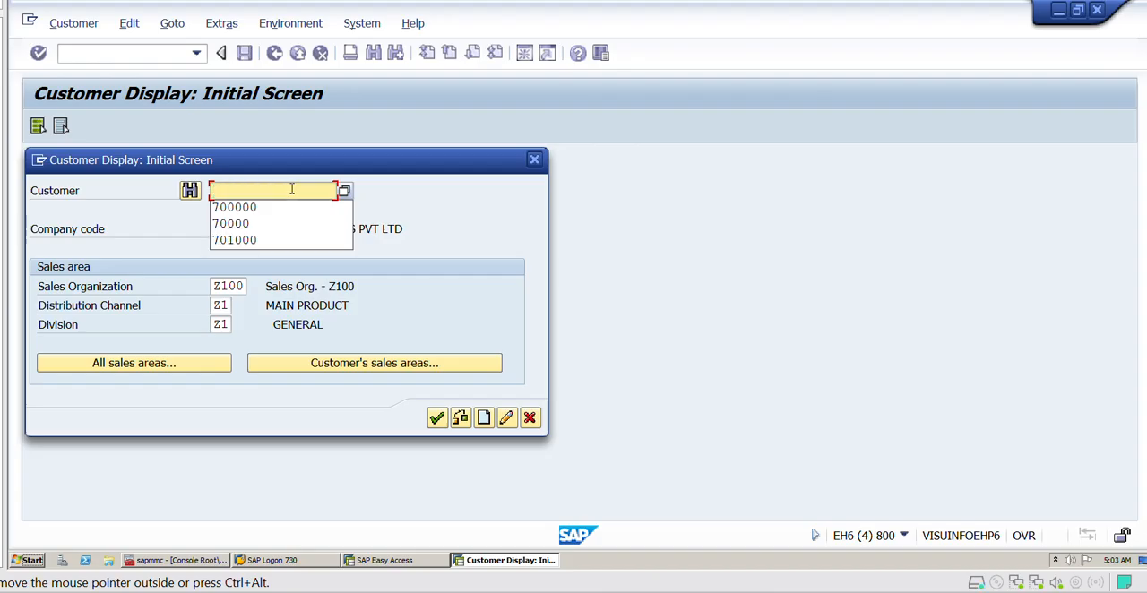
click(269, 242)
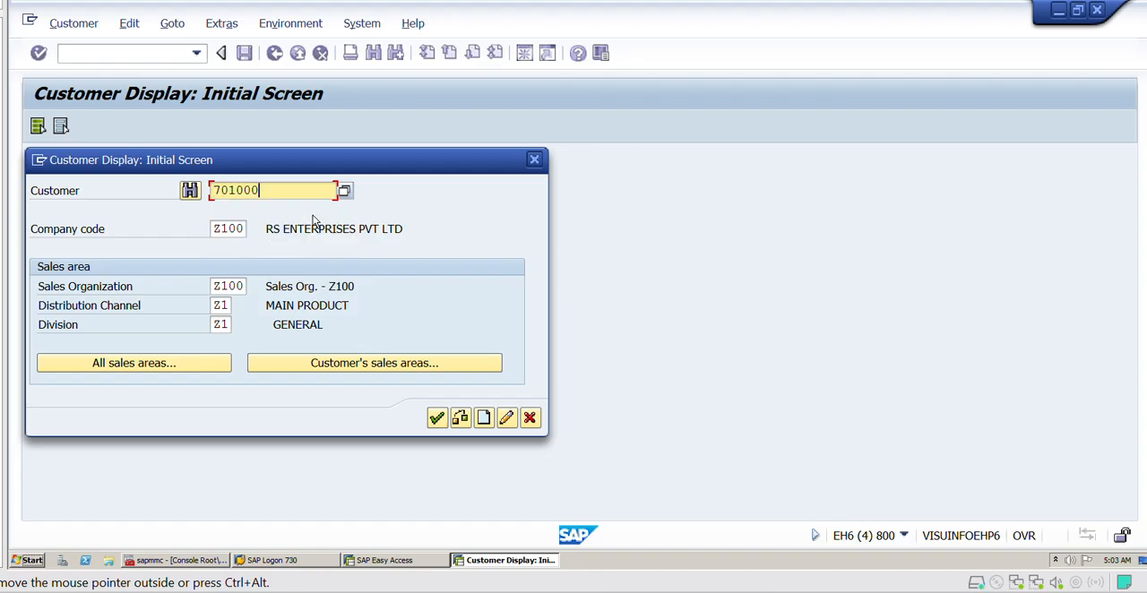
key(BackSpace)
text(5)
click(239, 228)
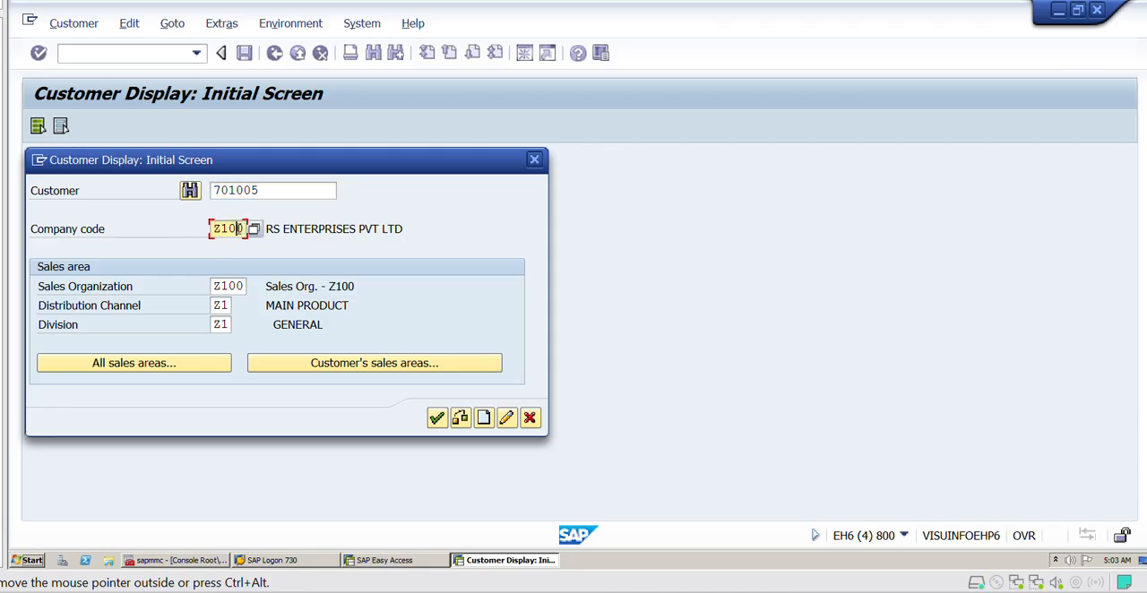
click(223, 285)
click(217, 306)
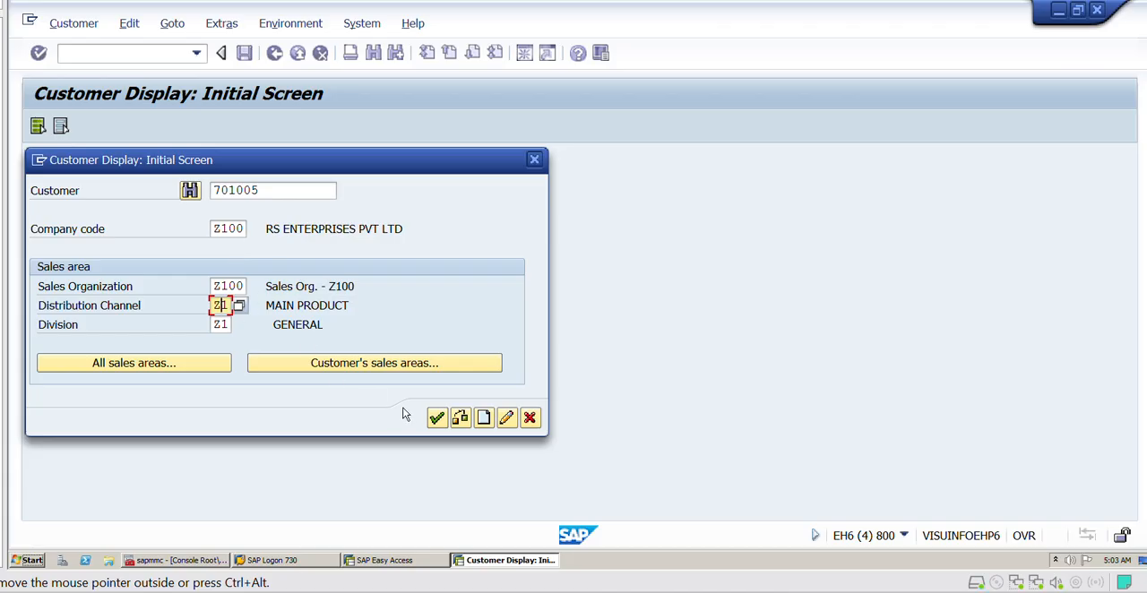
click(437, 420)
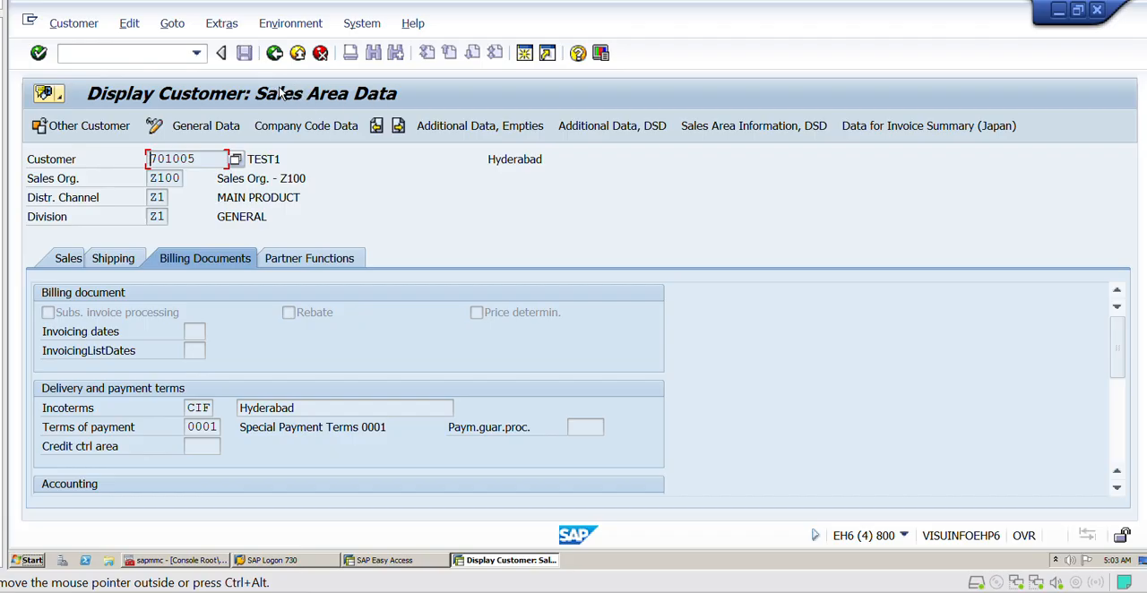
- Examine the customer's sales area data: sales, shipping, billing documents and partner functions, including the sales office, sales group and sales district fields
click(67, 261)
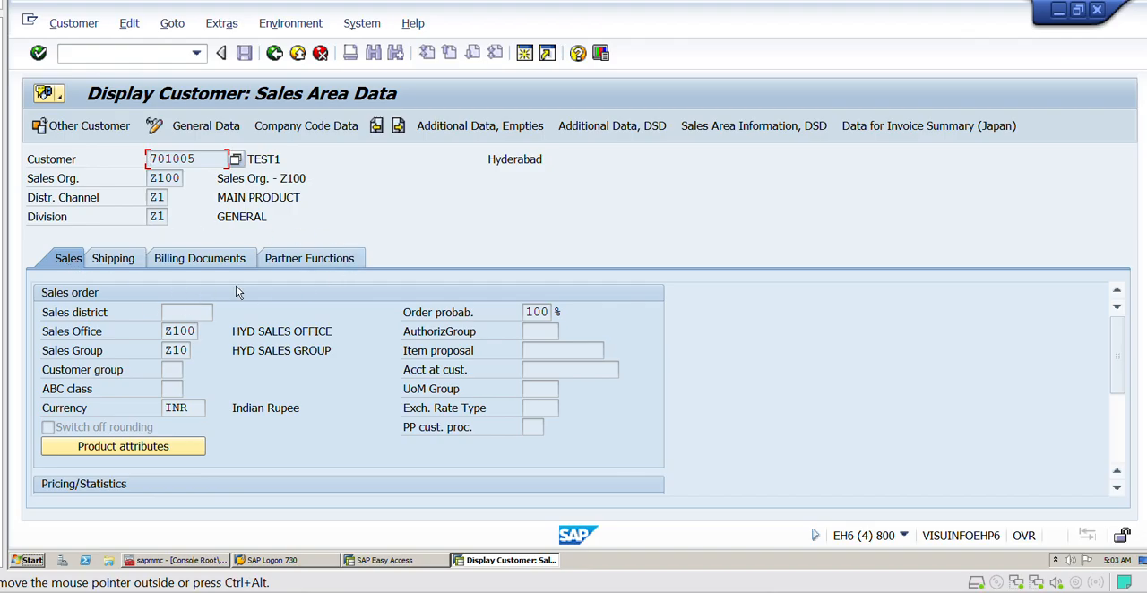
click(113, 259)
click(190, 257)
click(332, 261)
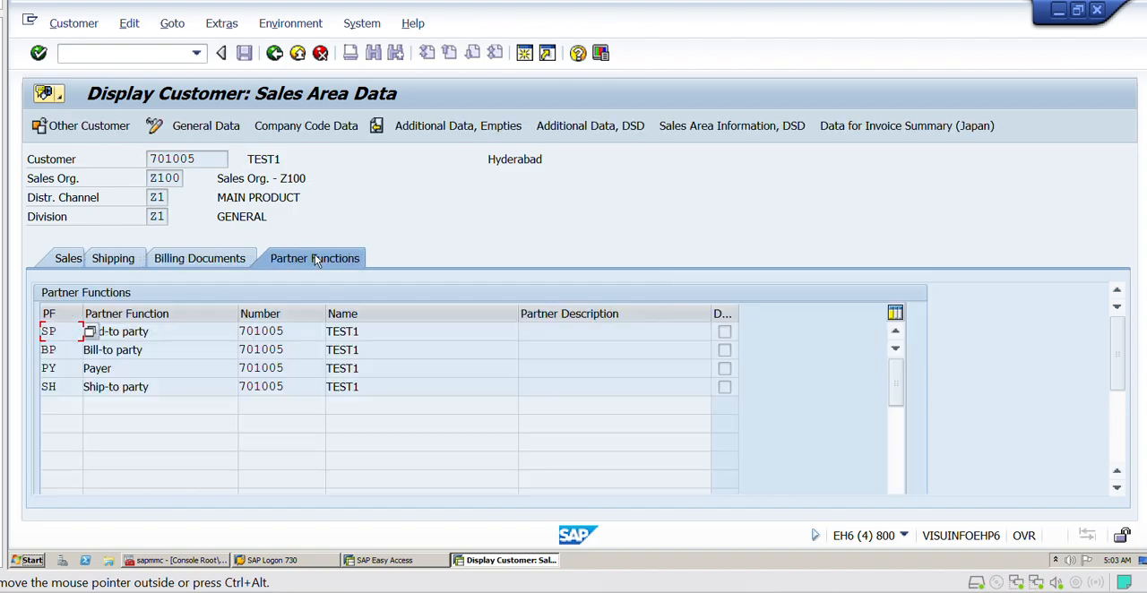
click(65, 258)
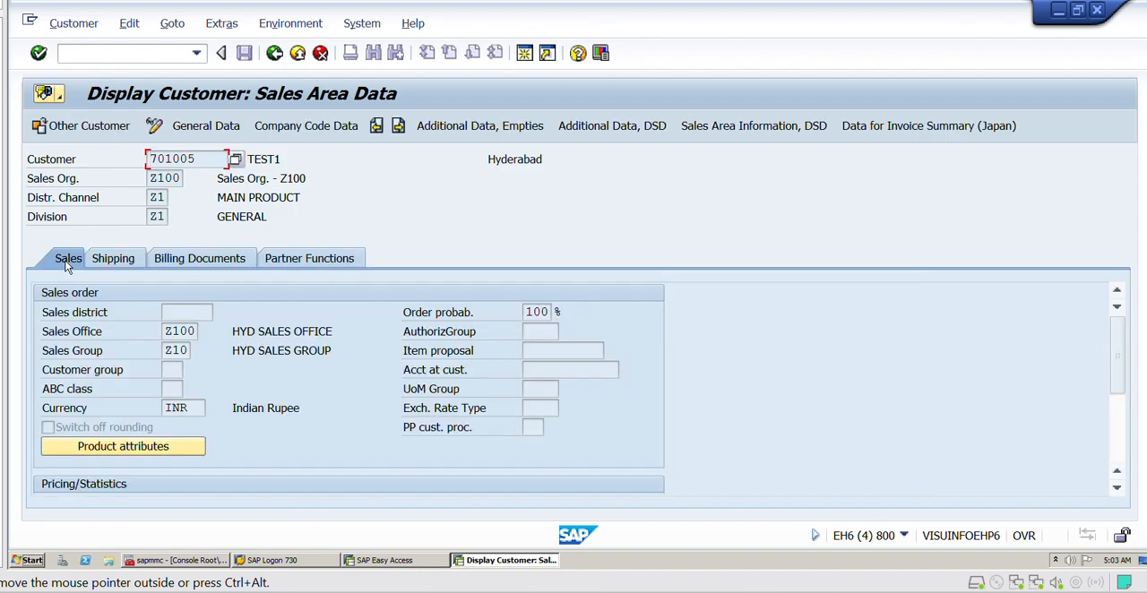
click(183, 330)
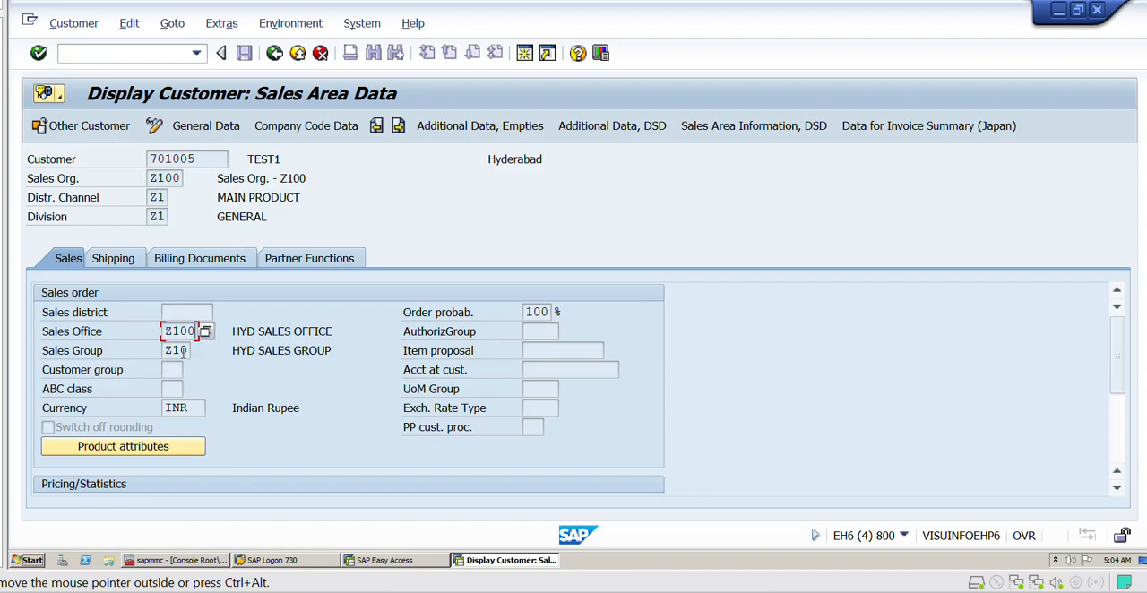
click(187, 357)
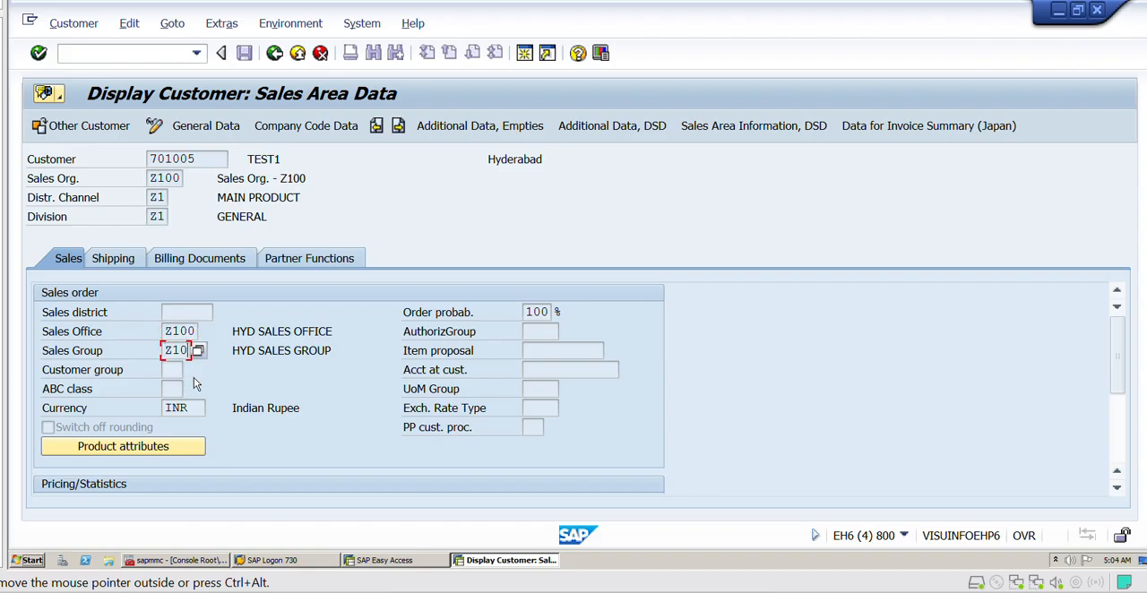
click(164, 312)
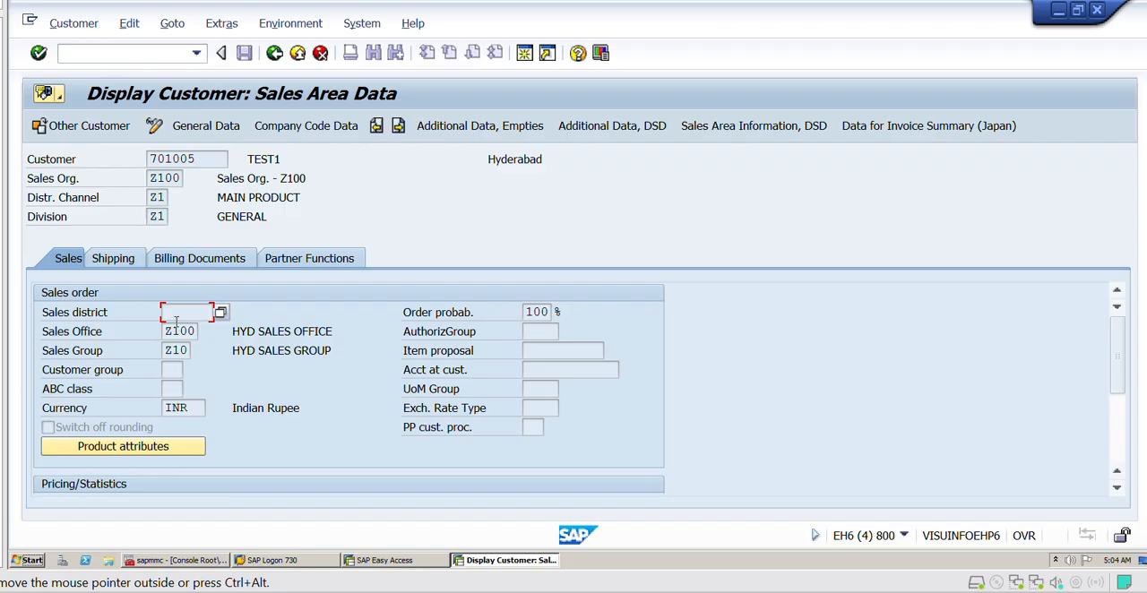
- Examine the customer's general data, including the search term and street address, and the company code data
click(212, 132)
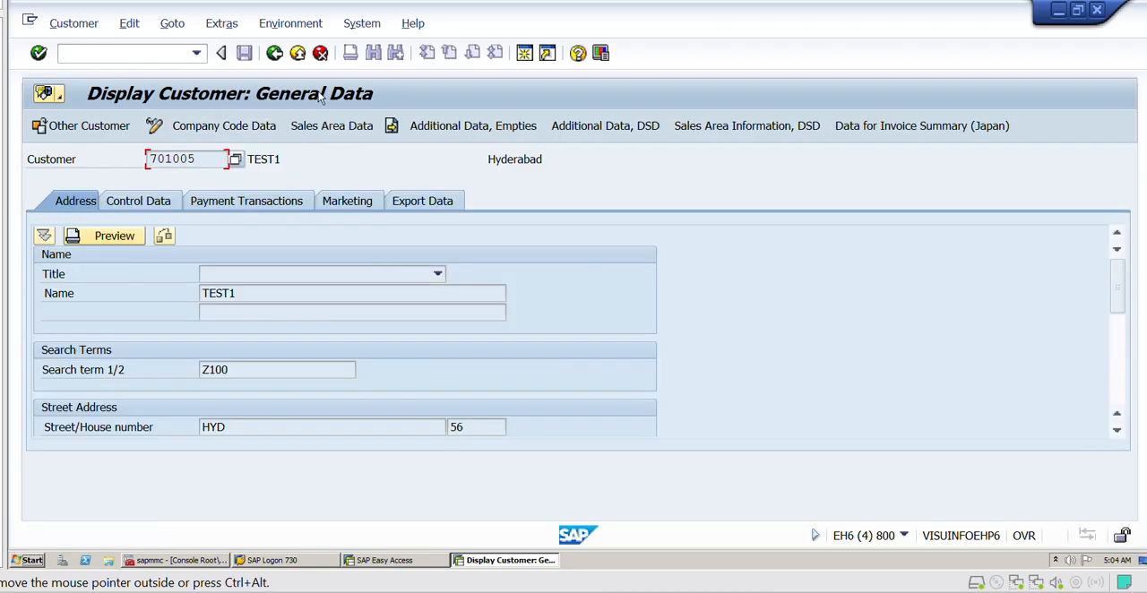
click(238, 373)
click(264, 426)
click(467, 429)
click(236, 130)
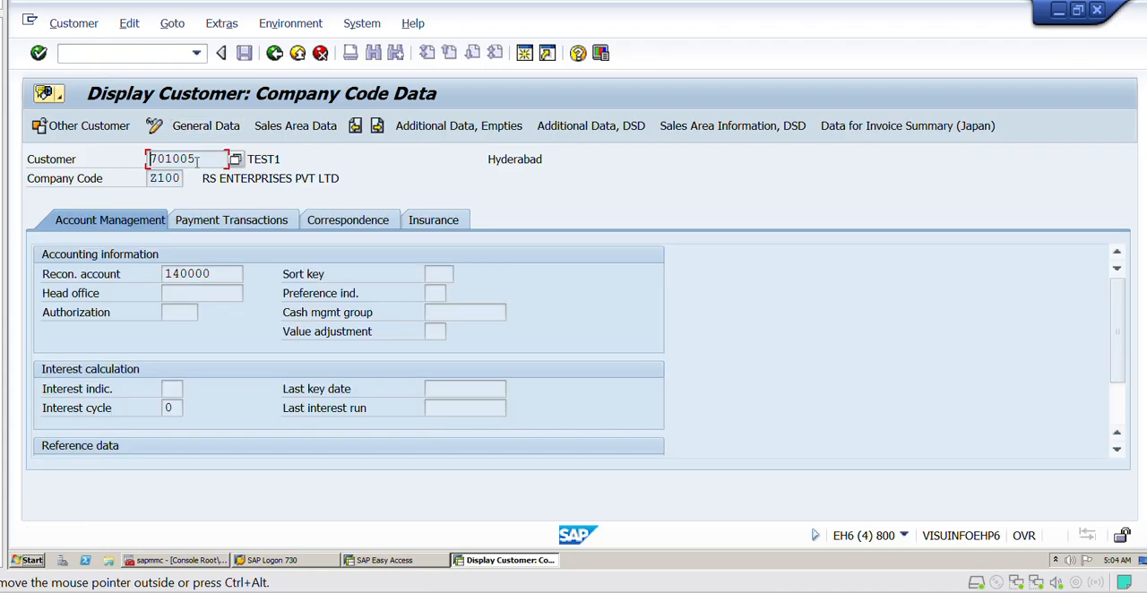
drag(208, 158, 154, 158)
click(154, 160)
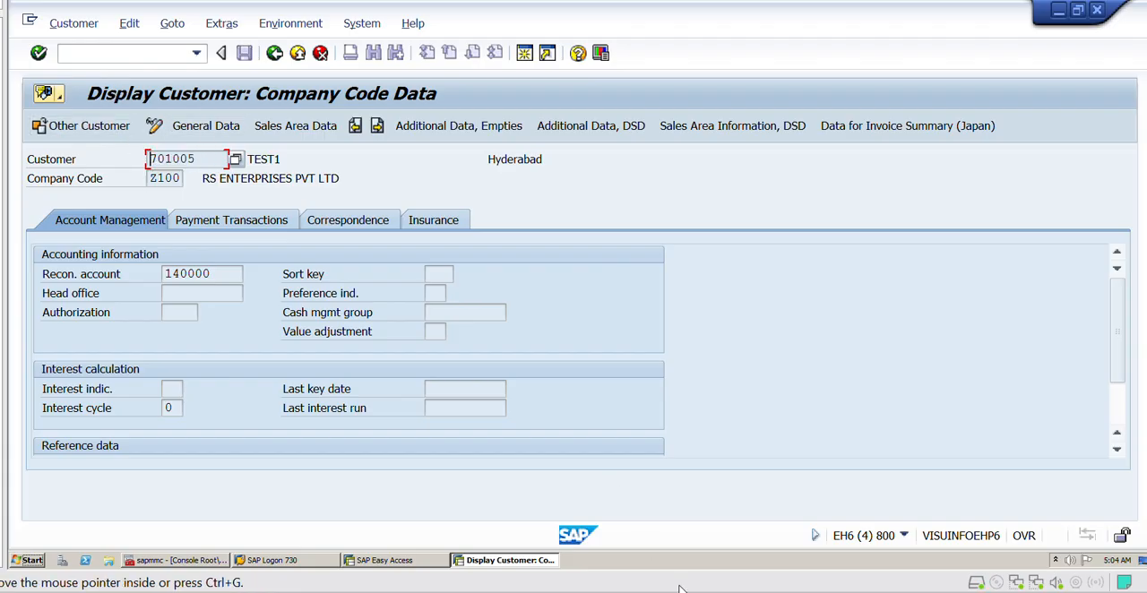
- Start the customer change transaction XD02 and open the same customer's record for editing
click(151, 55)
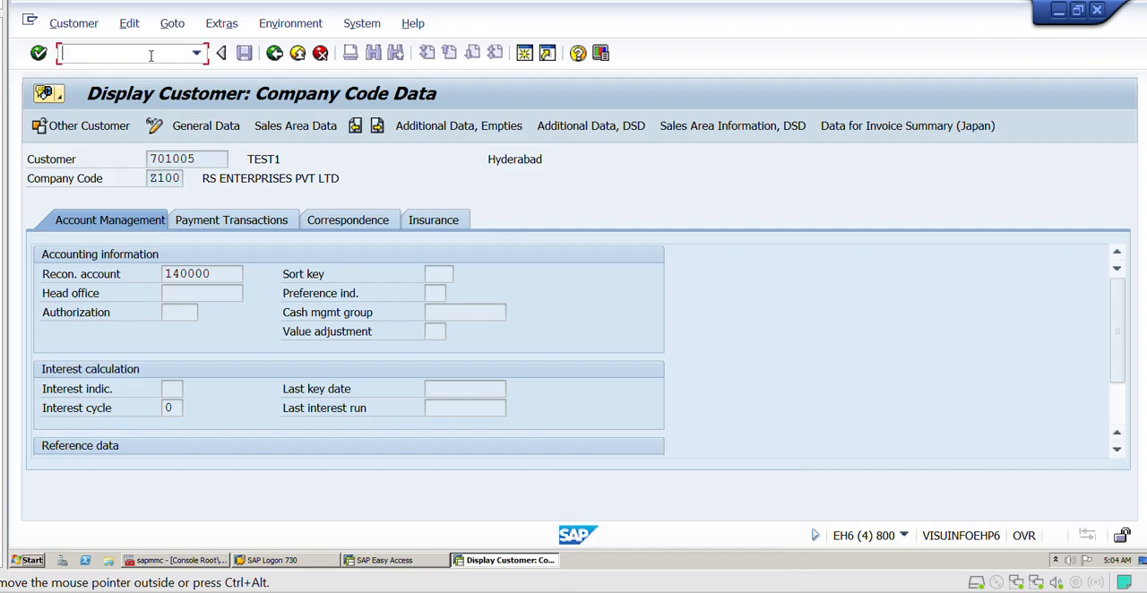
text(/NXD02)
key(Return)
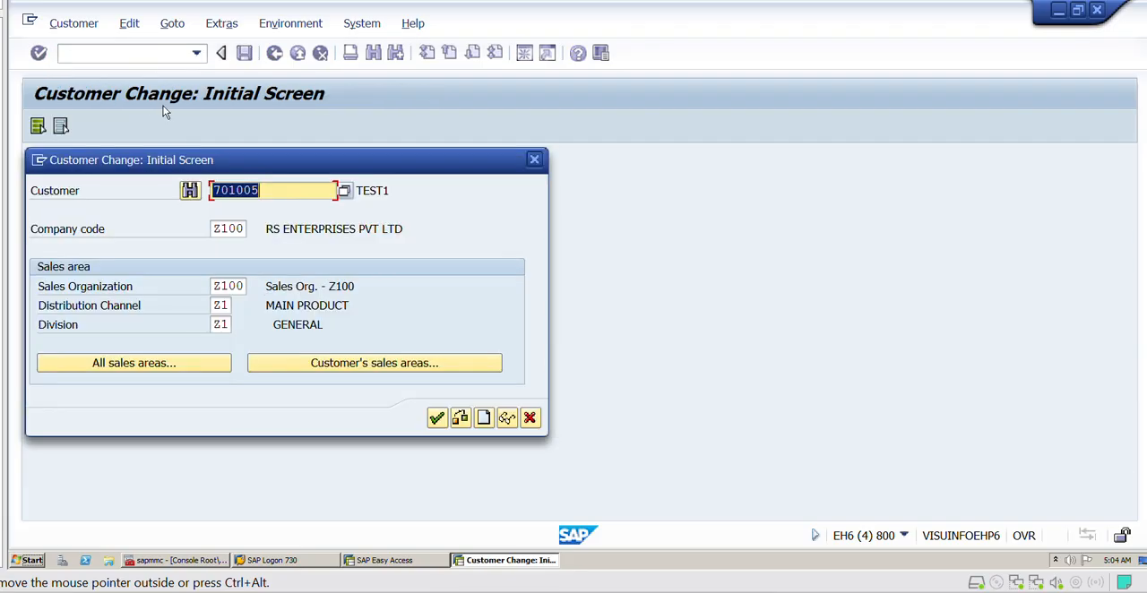
drag(276, 193, 212, 192)
click(213, 192)
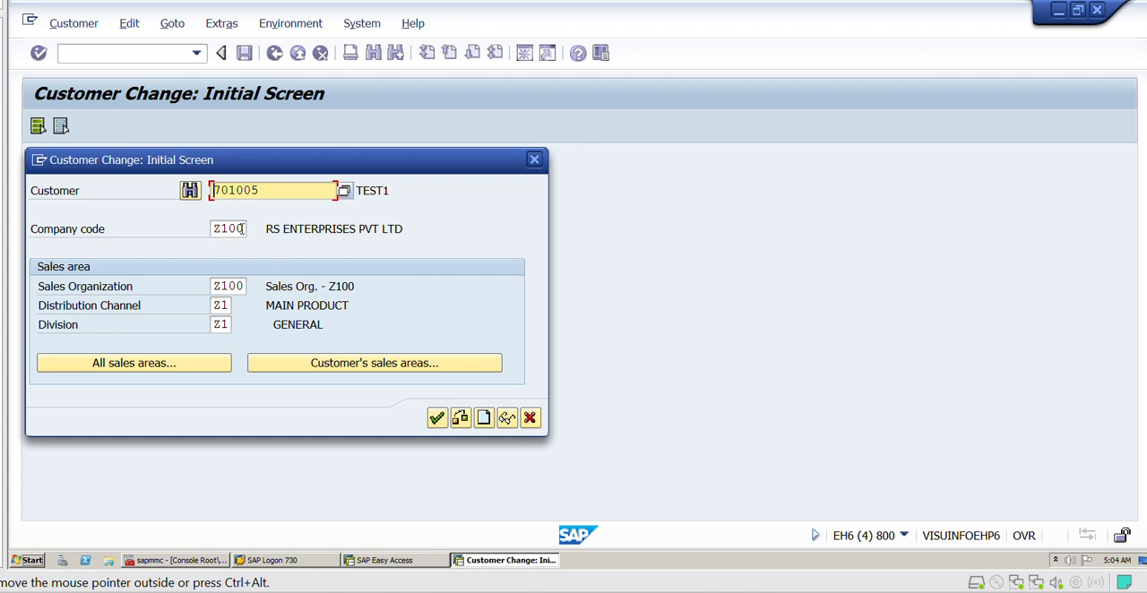
click(437, 419)
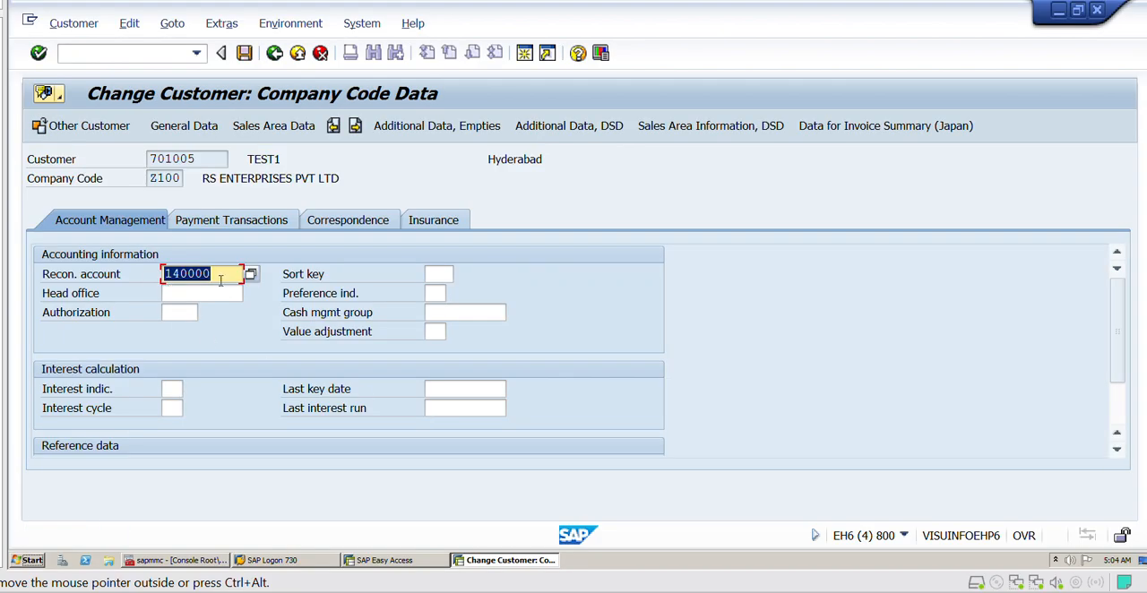
- Try editing the reconciliation account in the customer's company code data, restoring it to 140000
click(220, 280)
drag(214, 273, 170, 276)
click(177, 281)
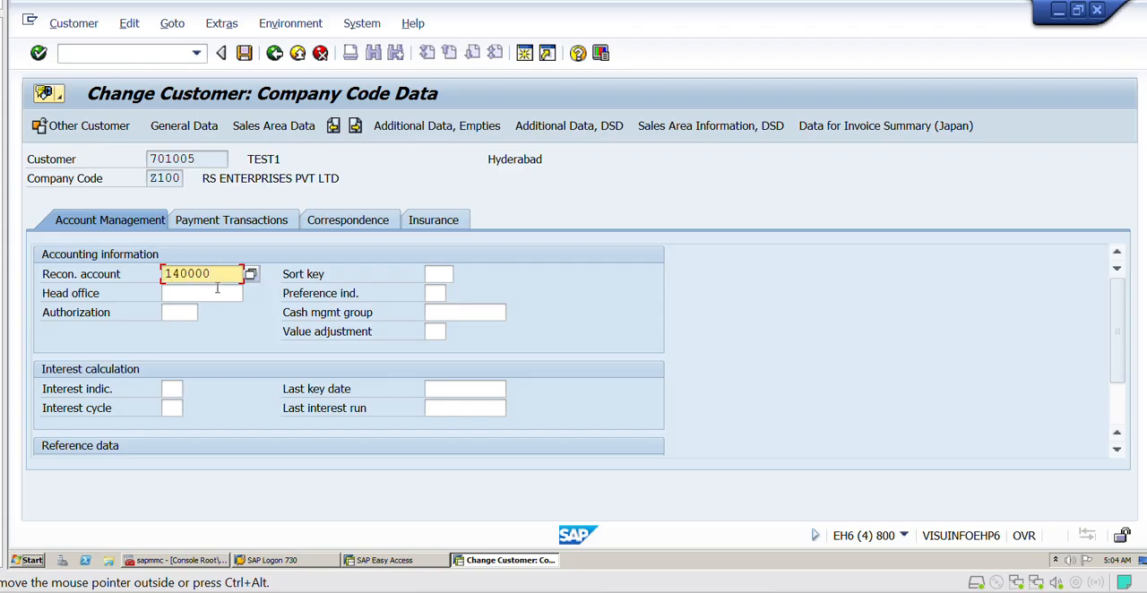
click(218, 291)
click(222, 274)
key(BackSpace)
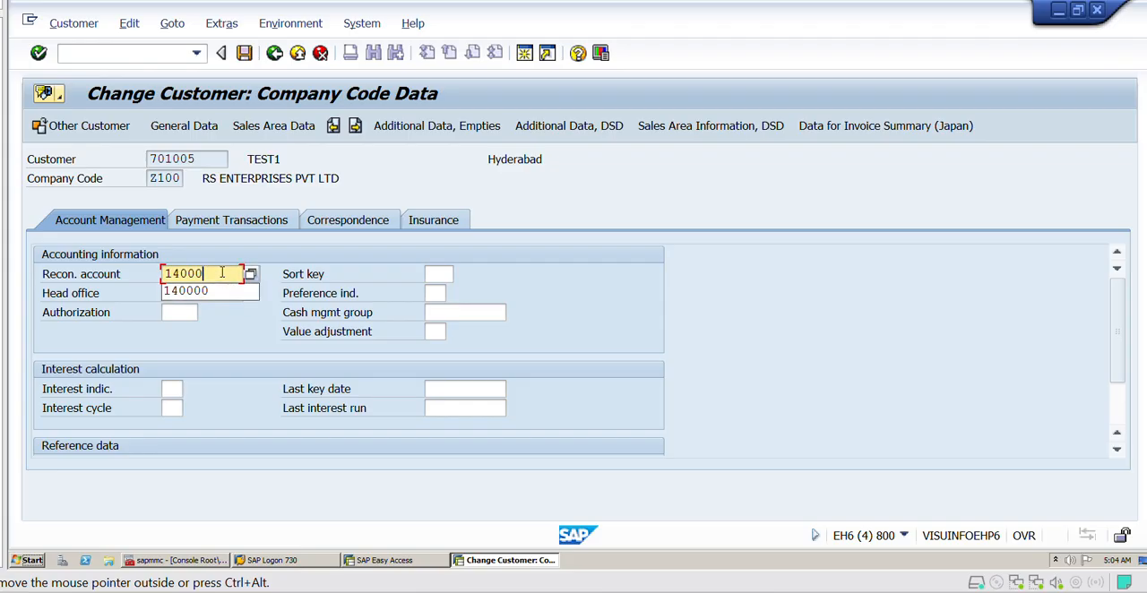
text(0)
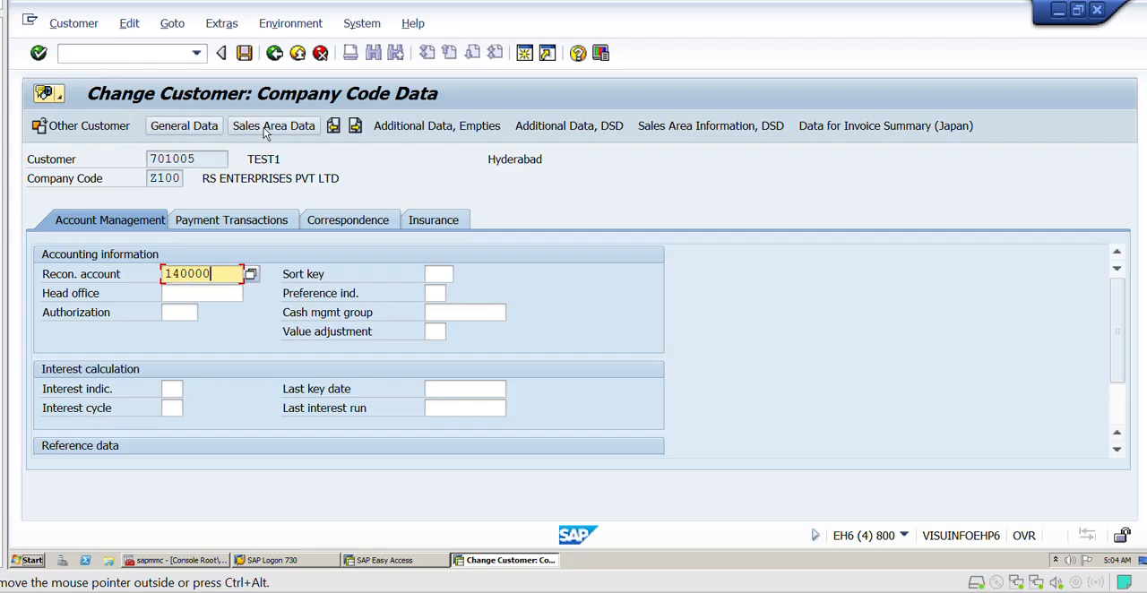
- Open the shipping details of the customer's sales area data and choose delivery priority 01 (High)
click(235, 130)
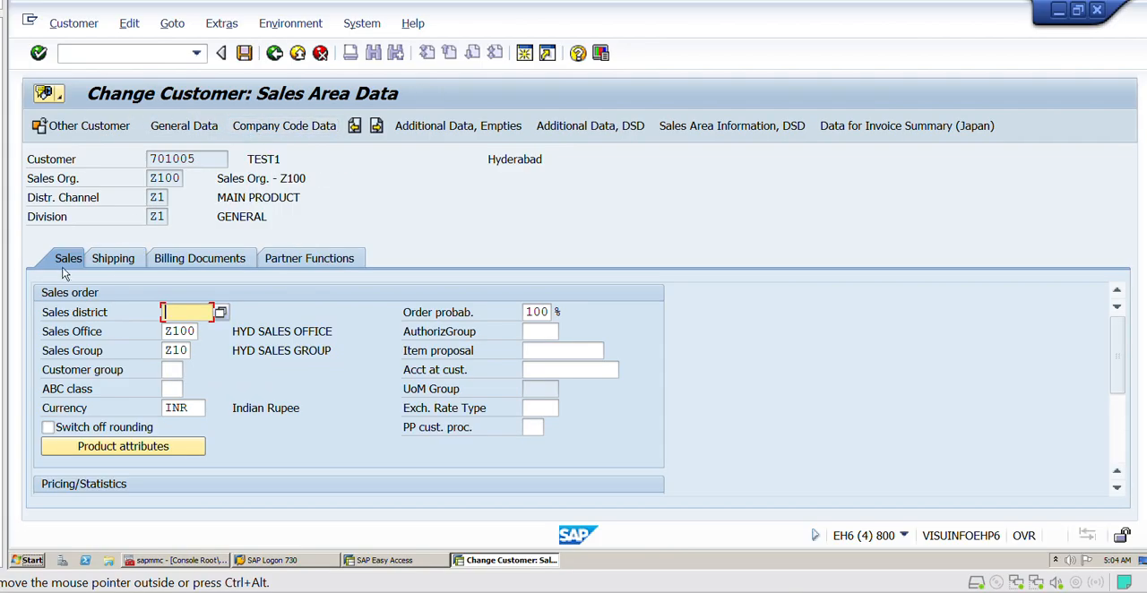
click(113, 259)
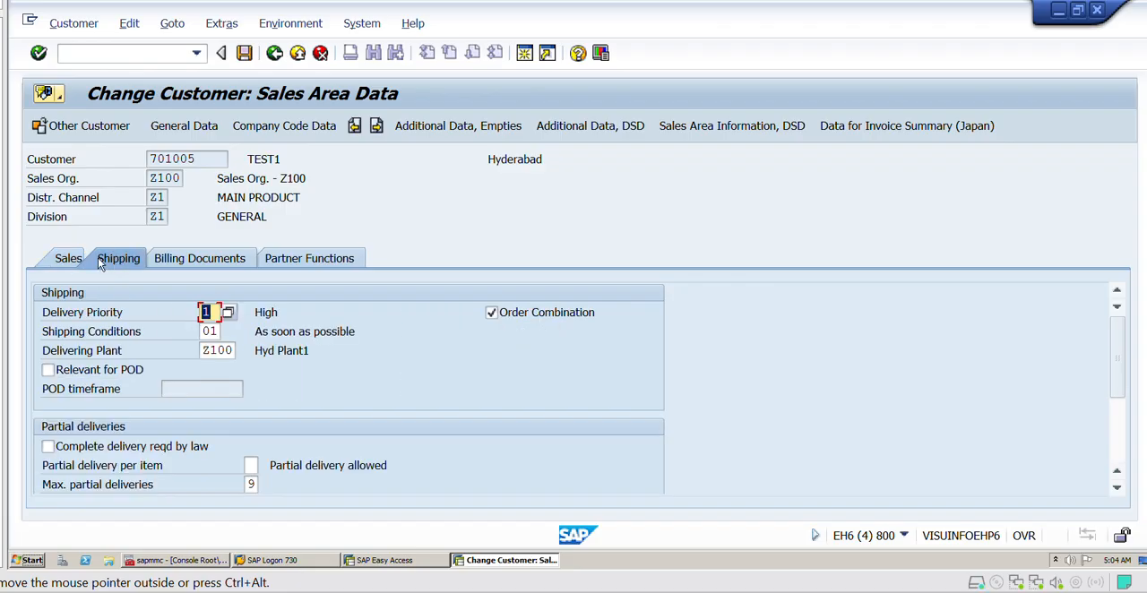
drag(131, 310, 43, 315)
click(212, 311)
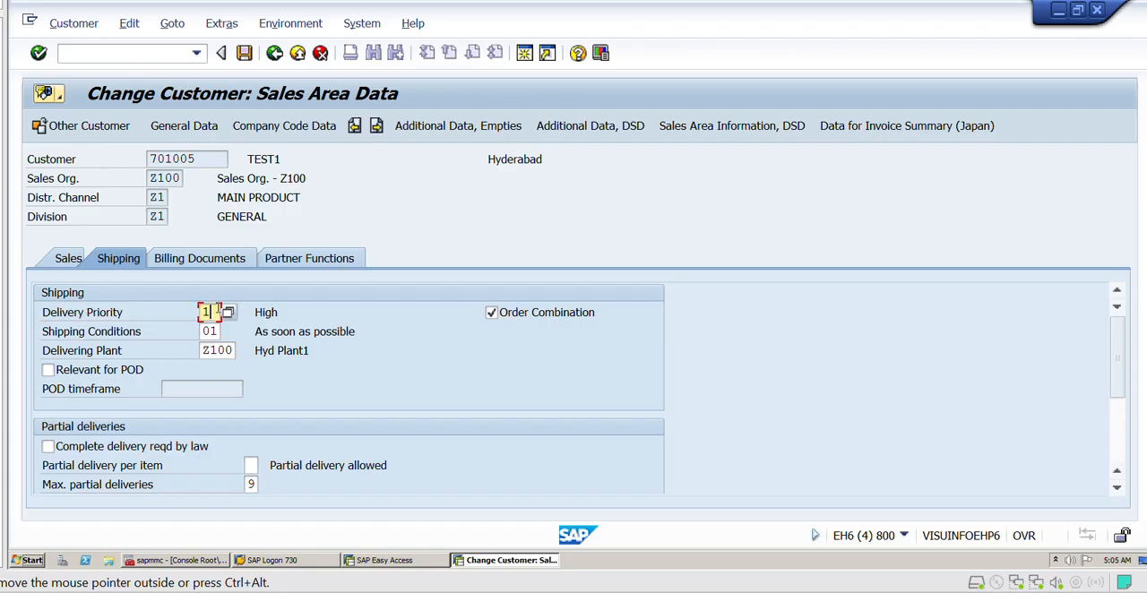
click(228, 312)
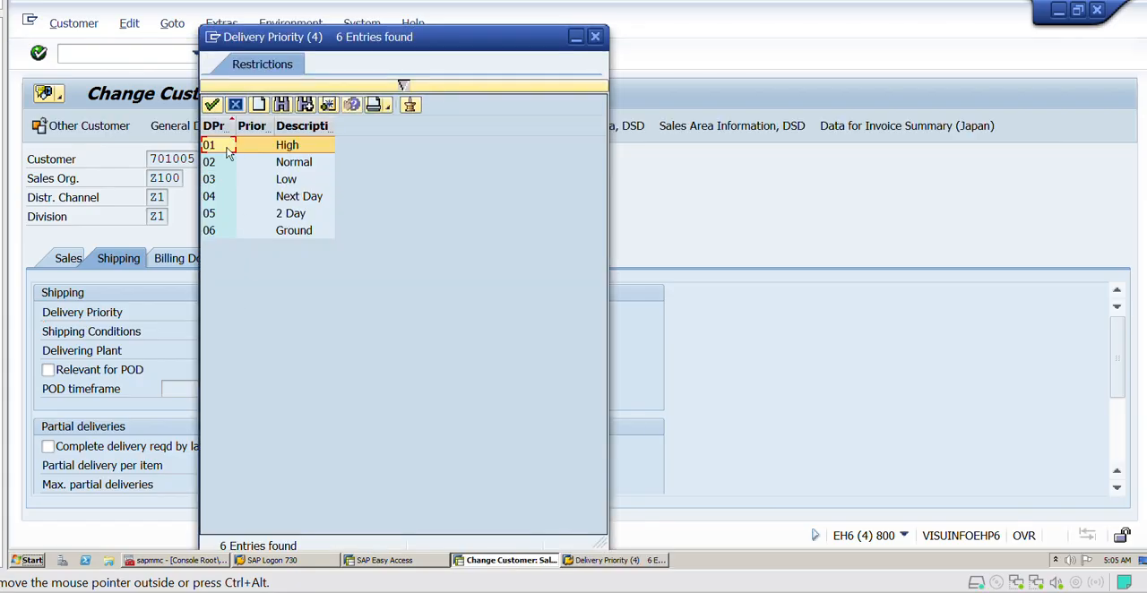
double_click(228, 153)
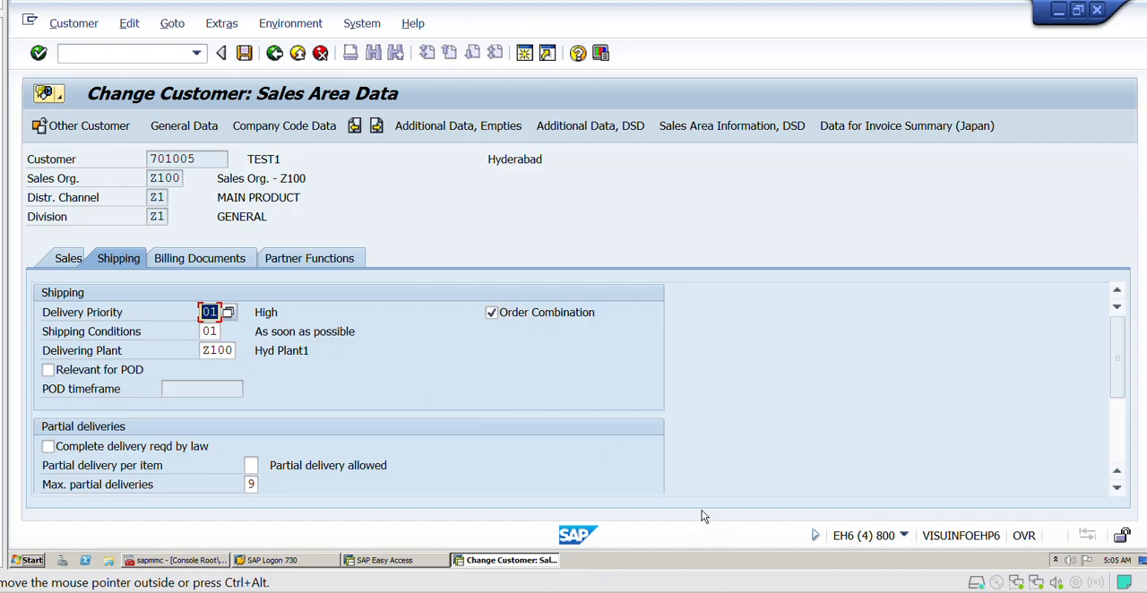
- Switch to Excel and, in the XD02 row, enter "DELIVERY PRIORITY -01" in column L and 02 in column O
key(ctrl+alt)
key(alt+Tab)
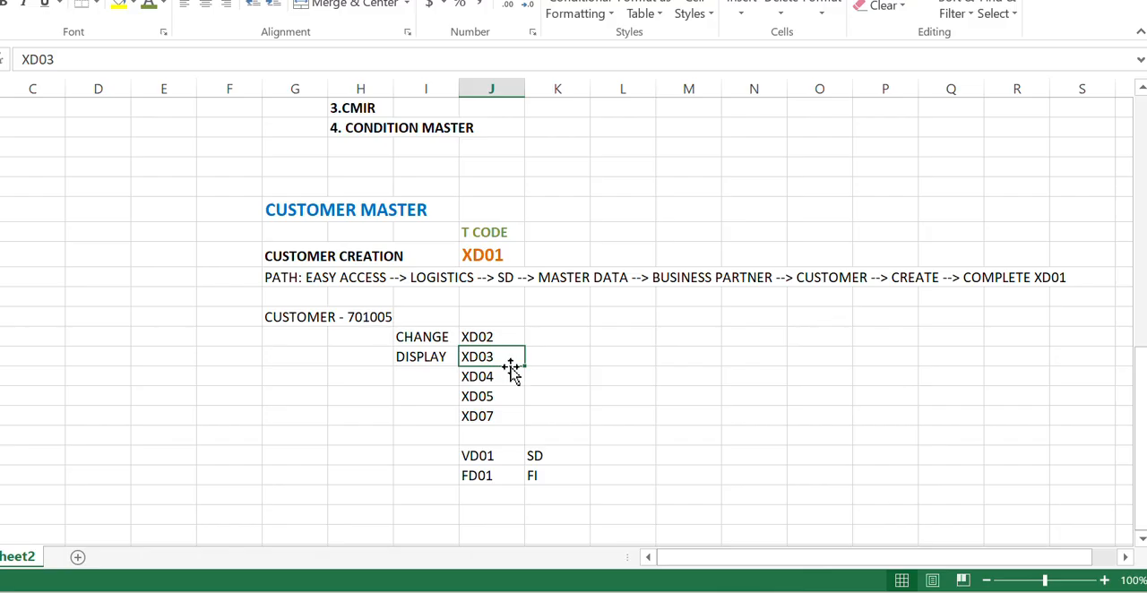
click(619, 338)
double_click(621, 339)
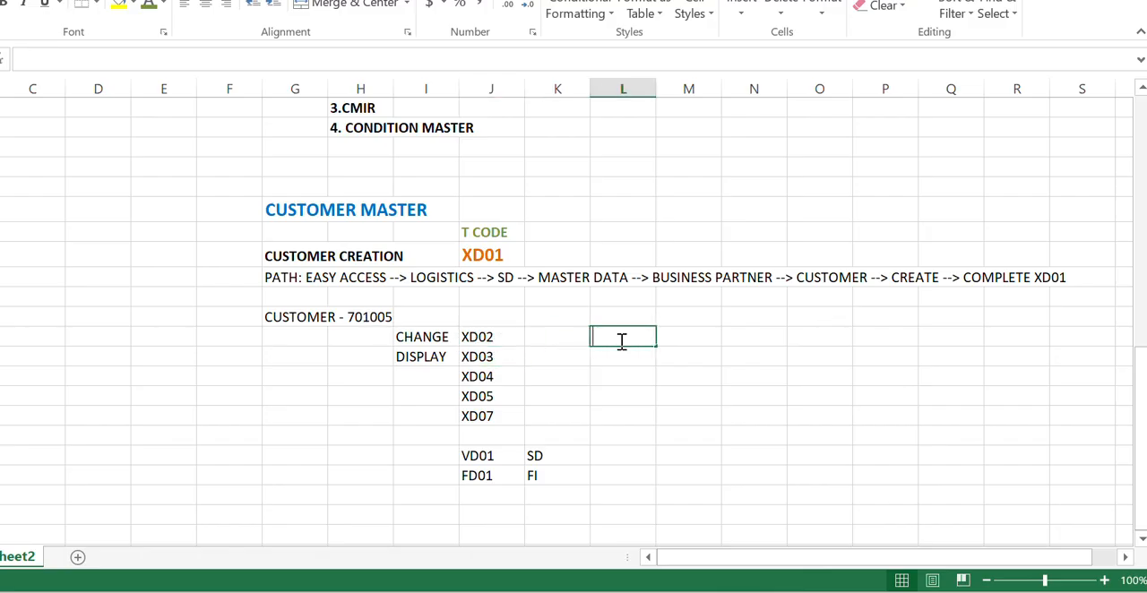
text(DELIVERY)
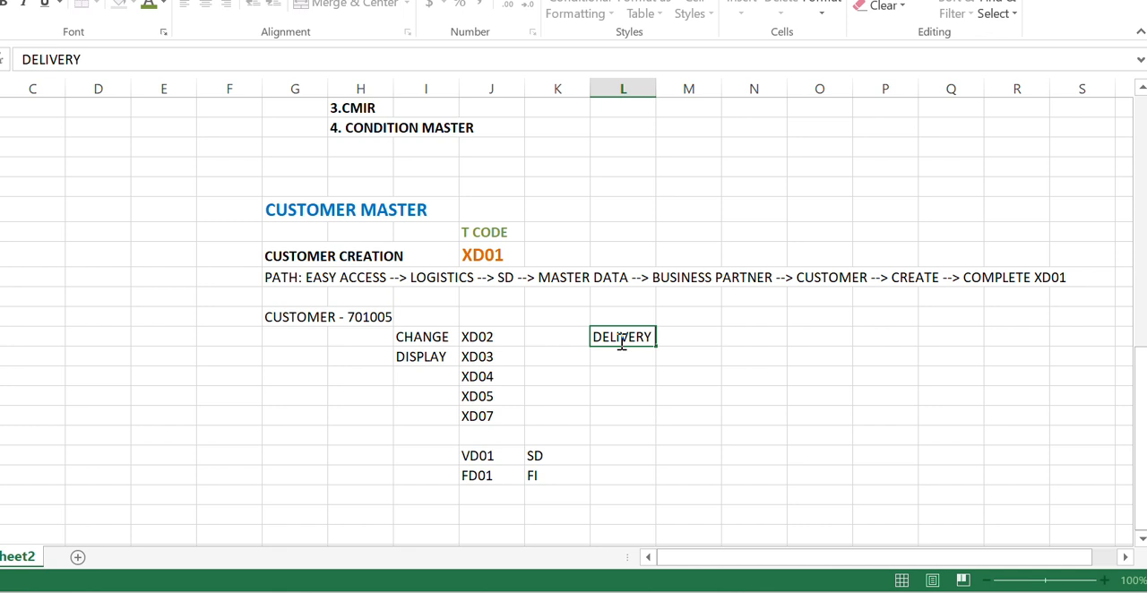
text( PRIORITY)
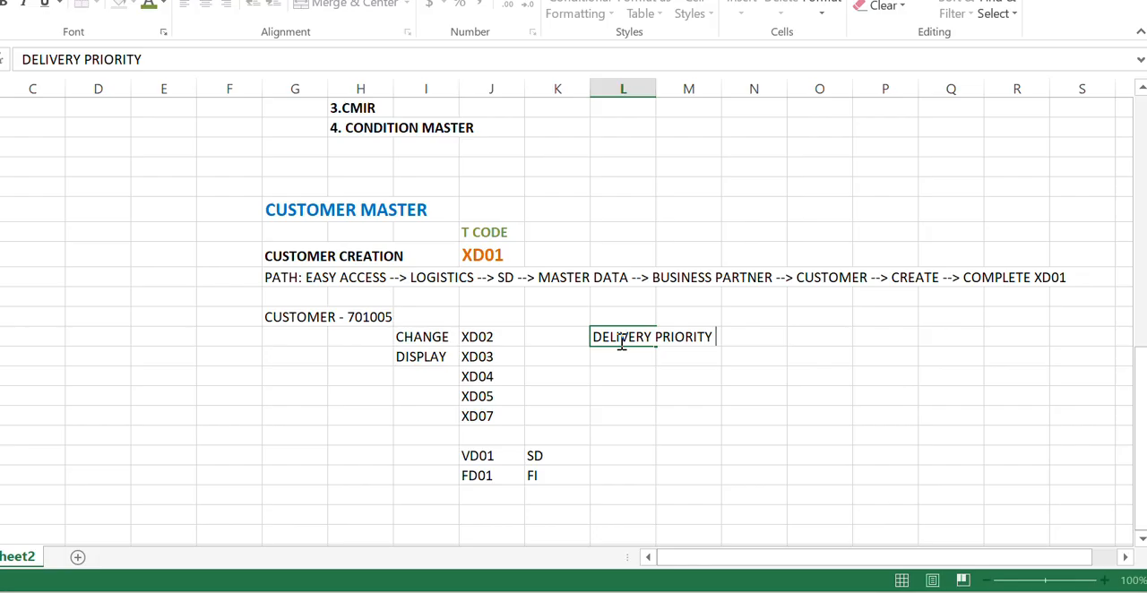
text( -01)
key(Return)
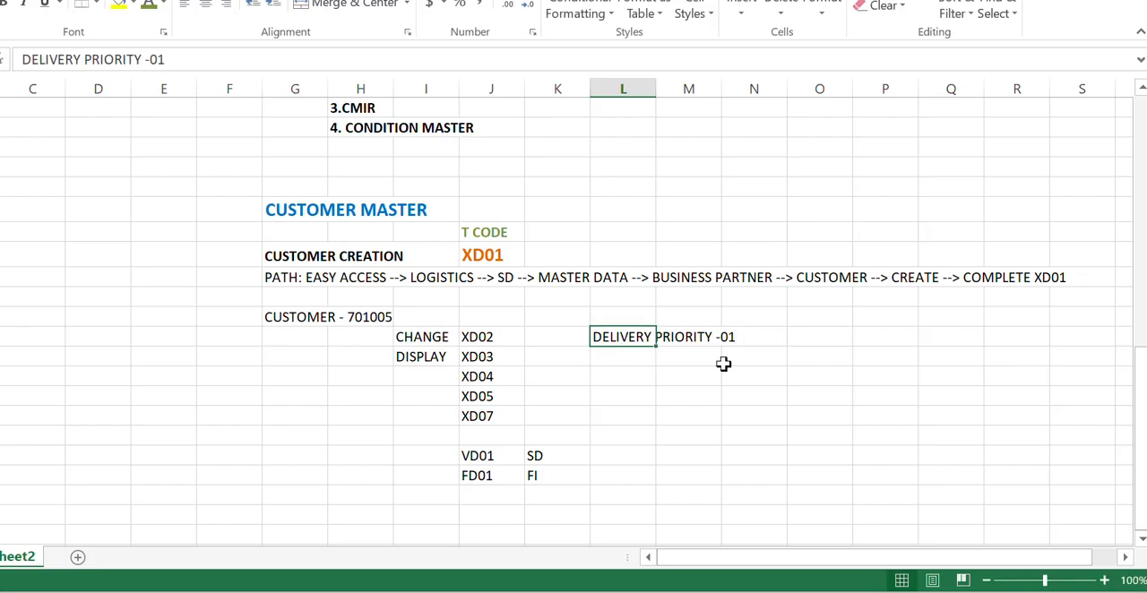
click(806, 339)
text(02)
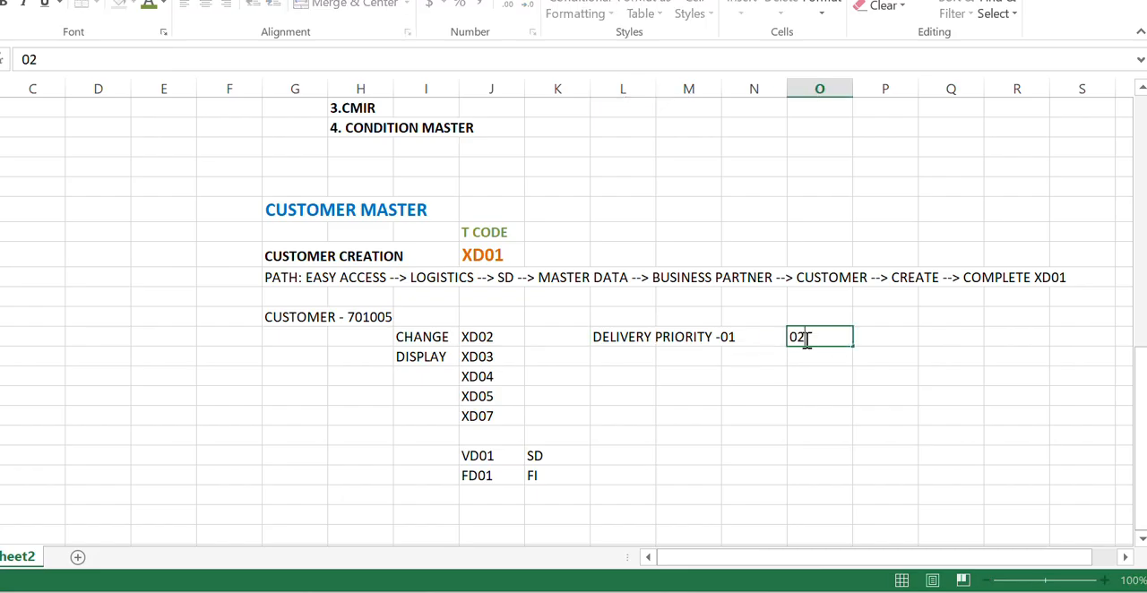
key(Return)
- Switch back to SAP, set the customer's delivery priority to 02 (Normal) and save the record
key(alt+Tab)
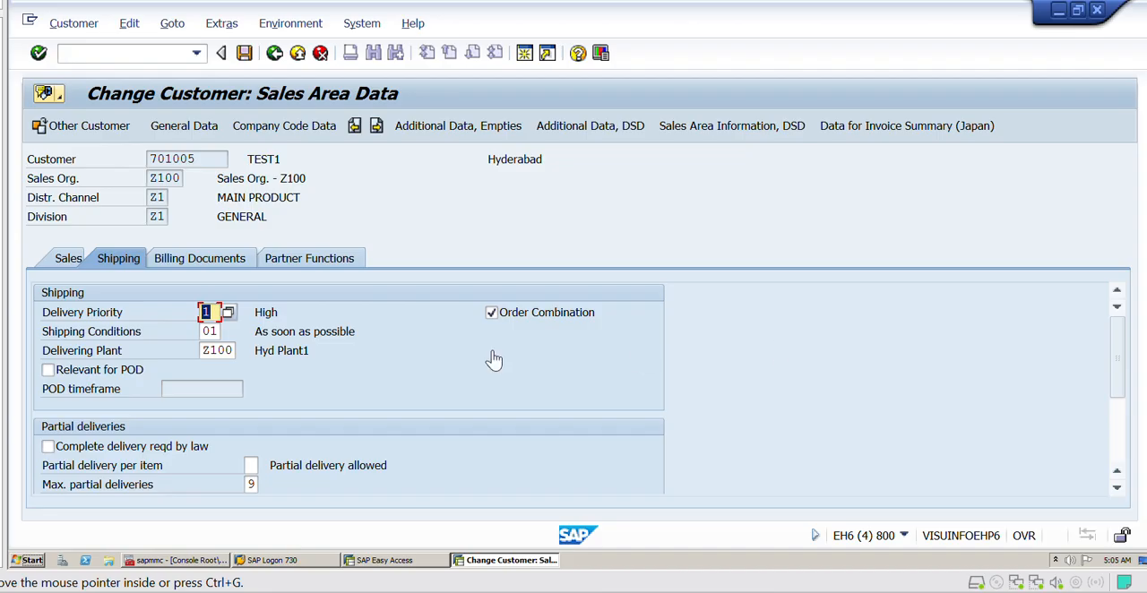
click(230, 314)
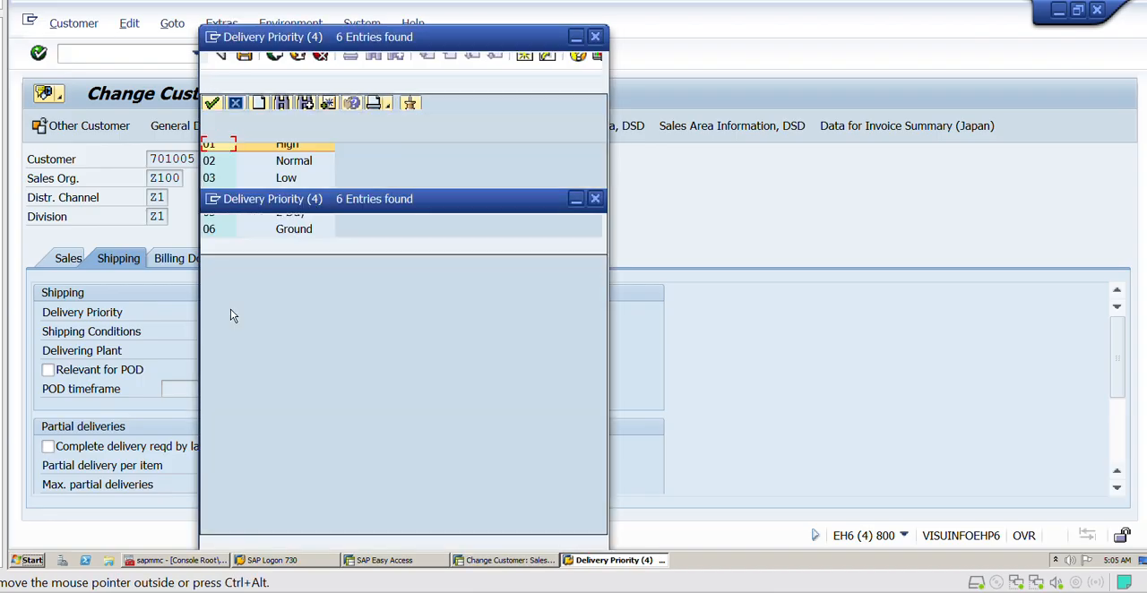
click(232, 165)
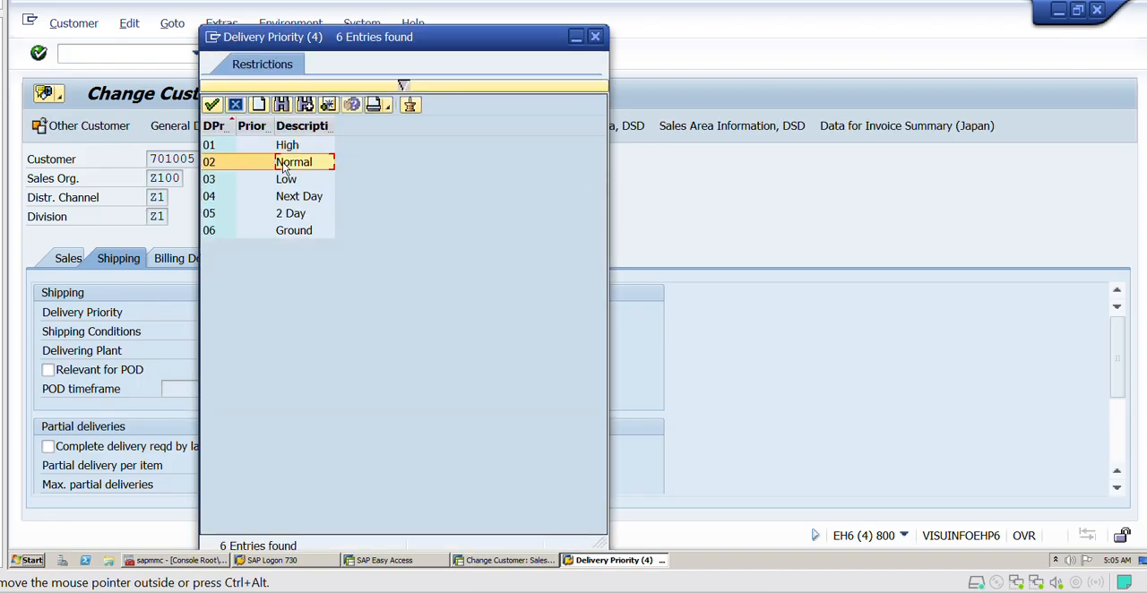
double_click(232, 168)
click(316, 311)
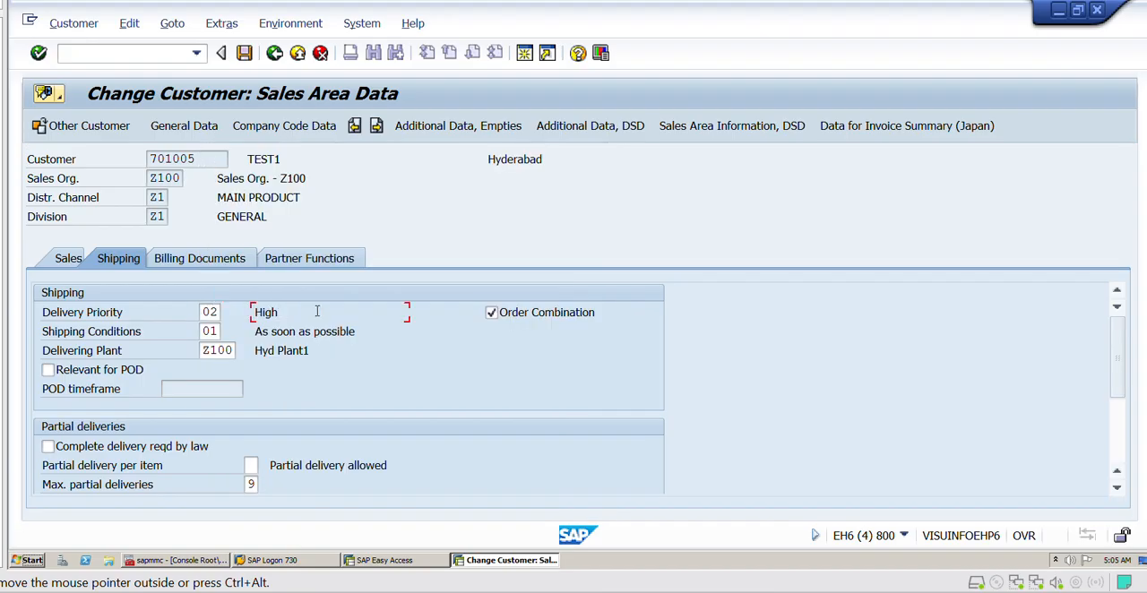
key(Return)
click(246, 53)
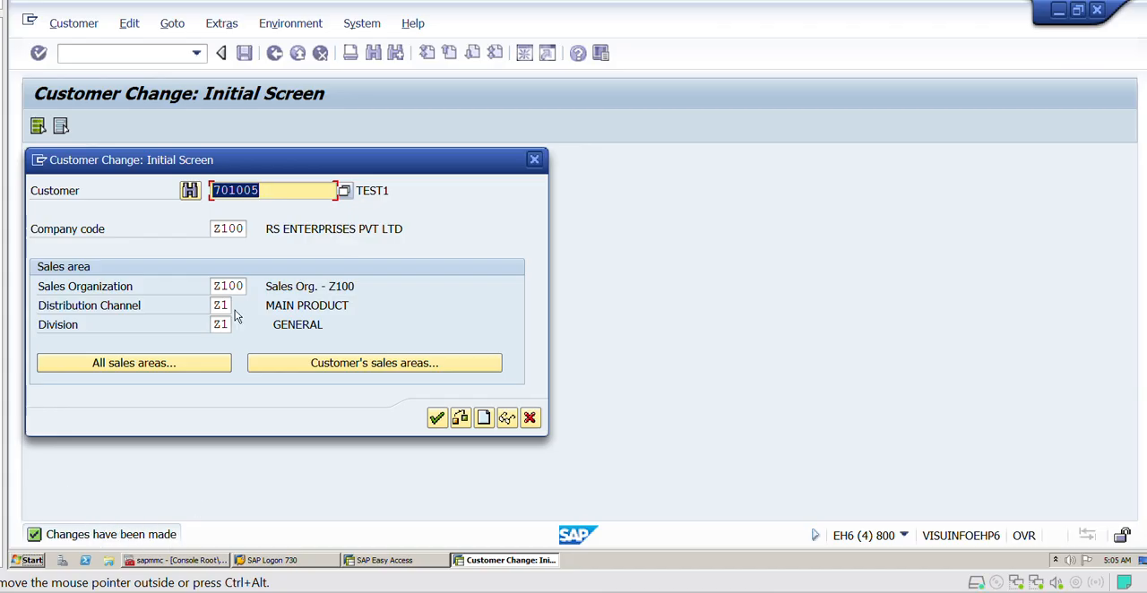
- Reopen the same customer's record for editing with the same company code and sales area
drag(237, 161, 267, 99)
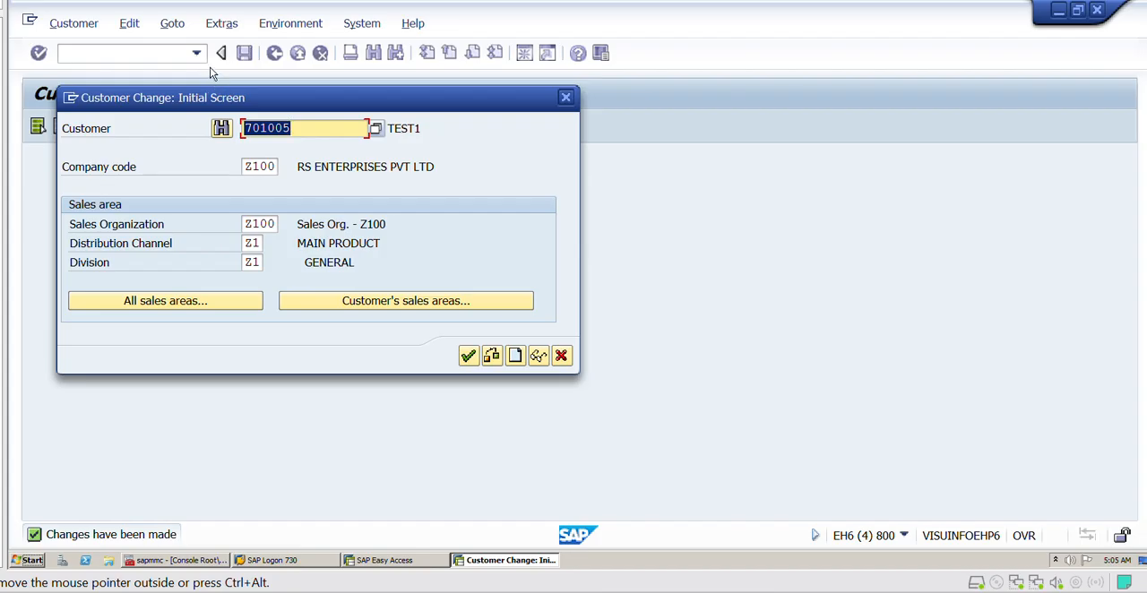
click(304, 127)
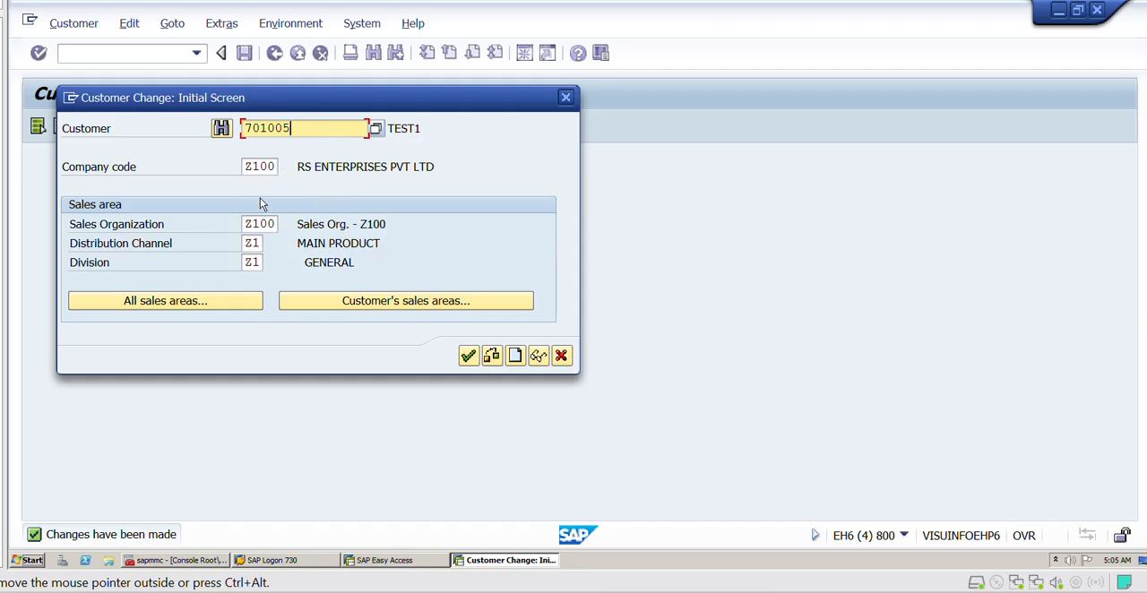
click(467, 355)
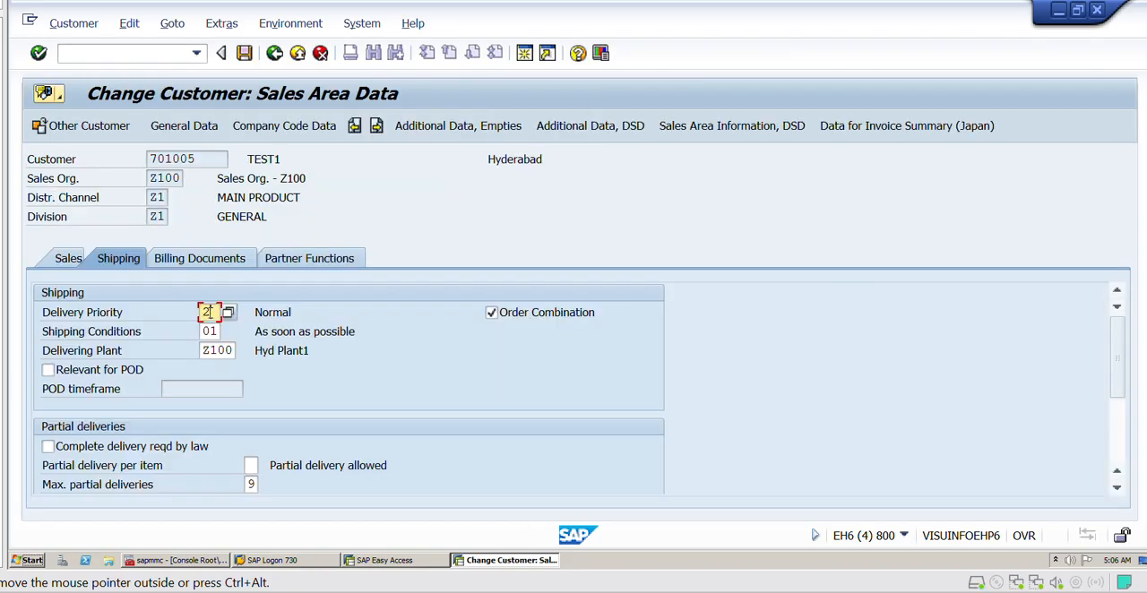
- Set the account assignment group to 02 in the customer's billing document data
scroll(311, 425, down, 3)
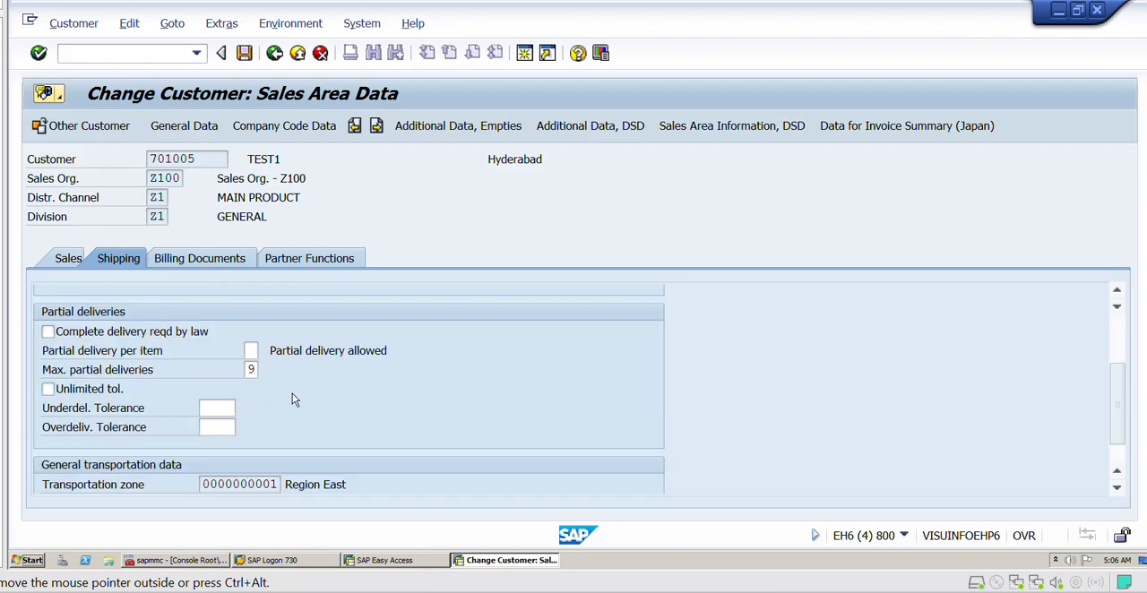
click(206, 262)
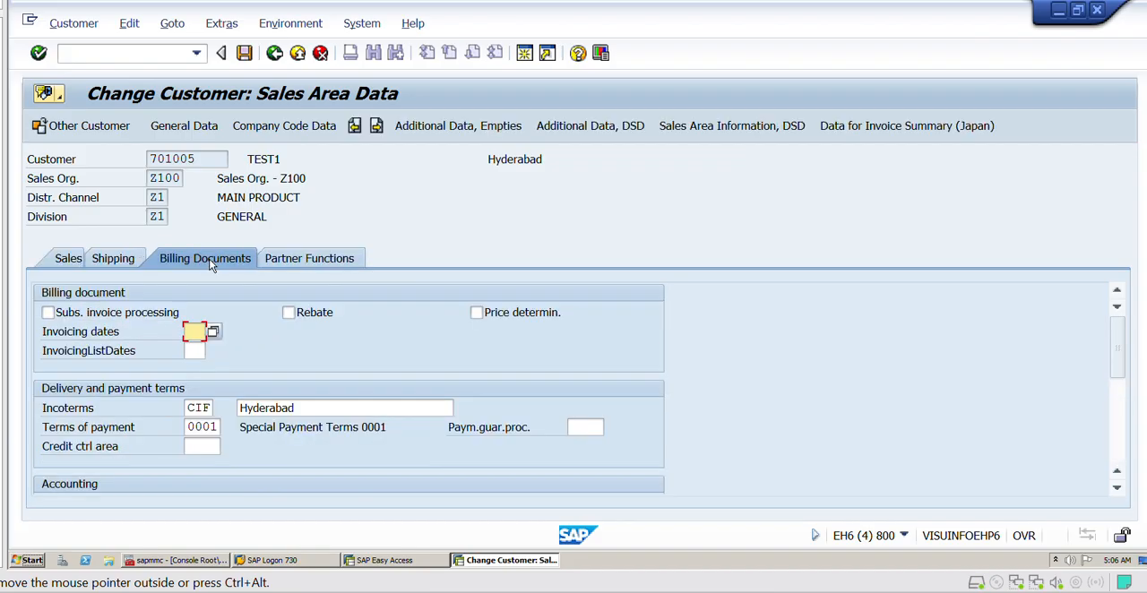
scroll(219, 391, down, 3)
click(194, 388)
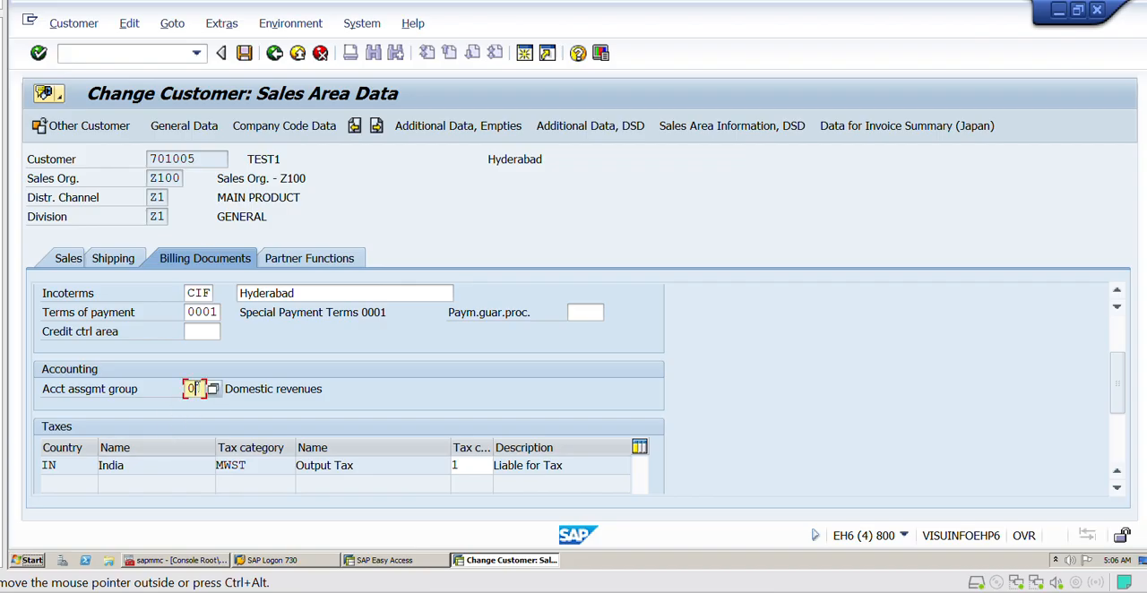
click(213, 387)
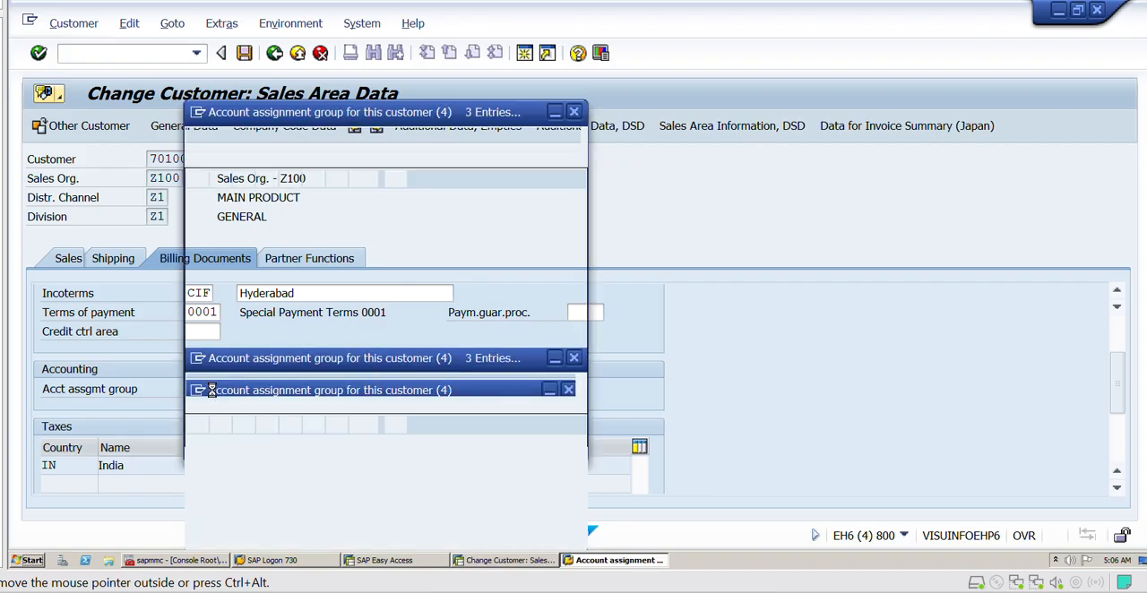
double_click(253, 240)
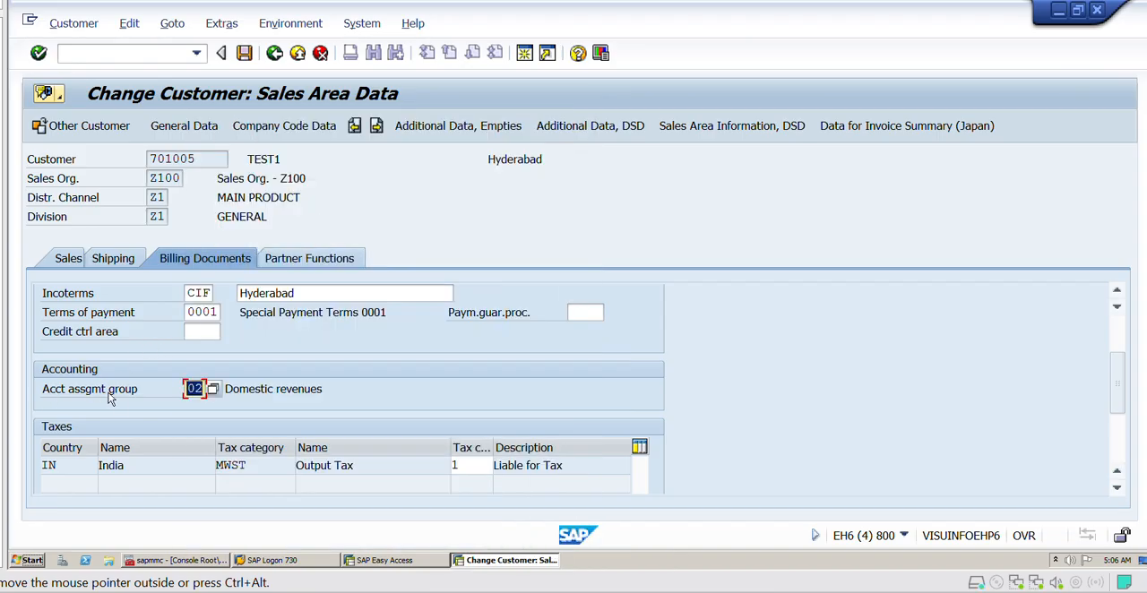
- Switch to Excel and enter "ACCOUNT ASSIGNMENT GROUP -01" in column L of the XD04 row and 02 in column O one row below
click(627, 592)
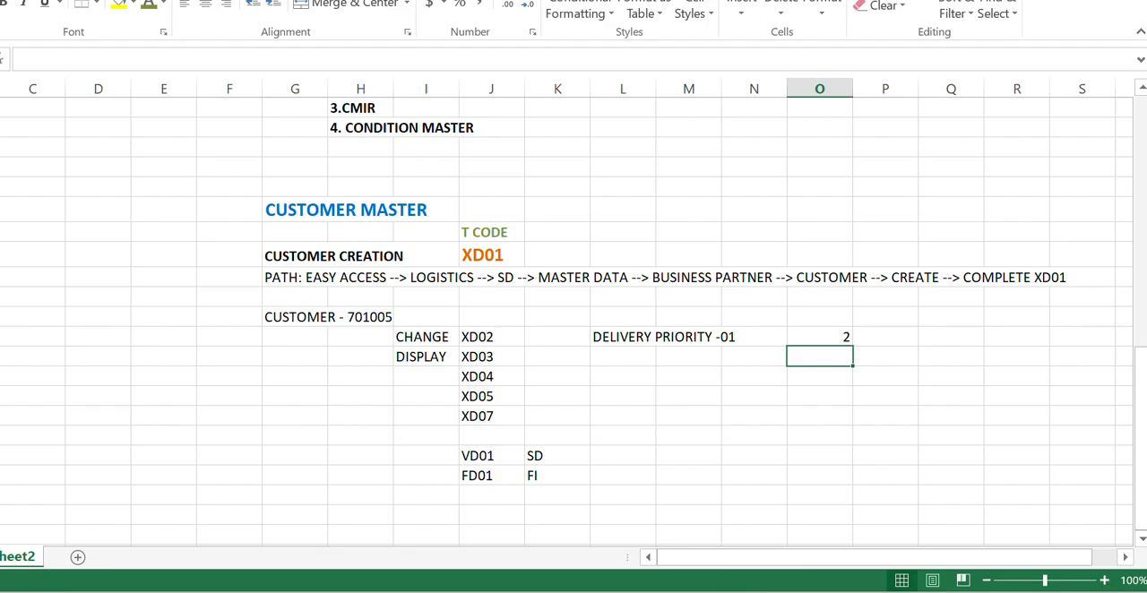
click(628, 380)
text(ACCOU)
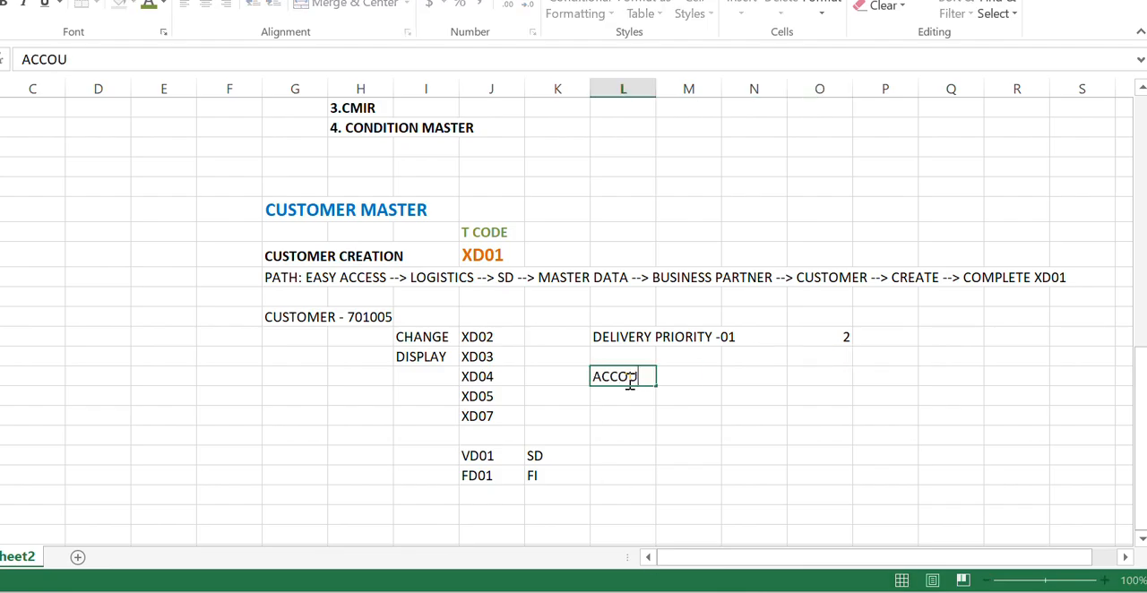
text(NT ASSIGN)
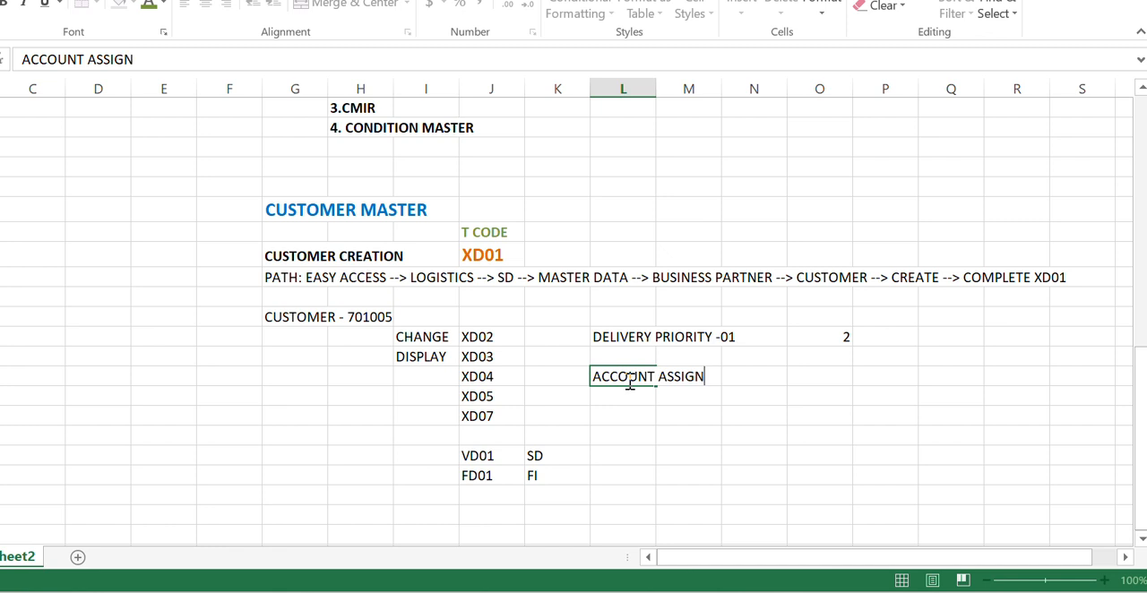
text(MENT GROI)
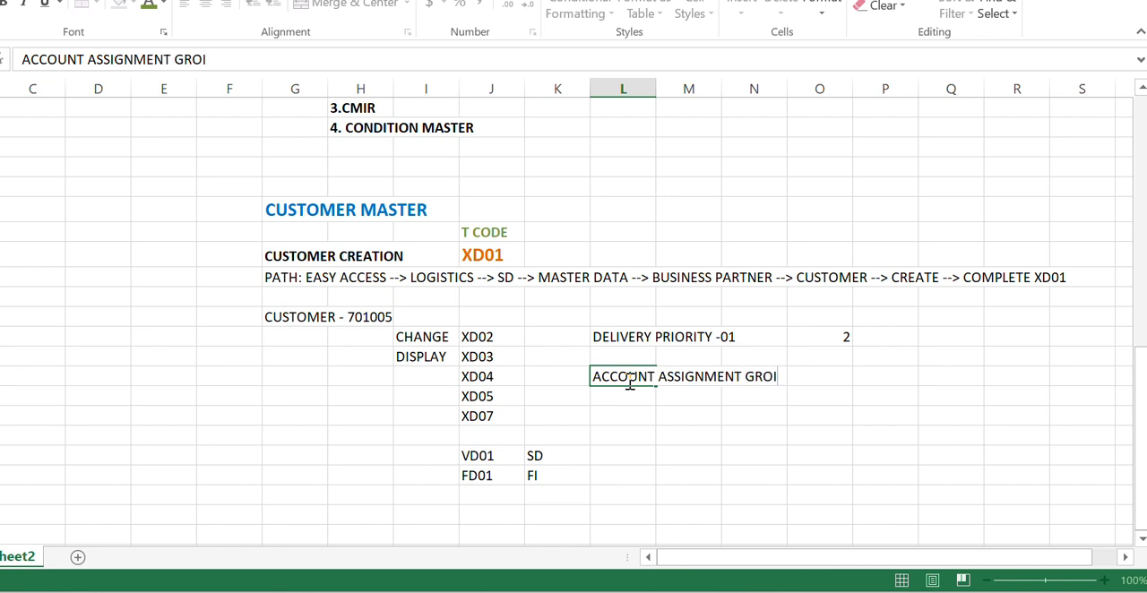
key(BackSpace)
text(UP -01)
key(Return)
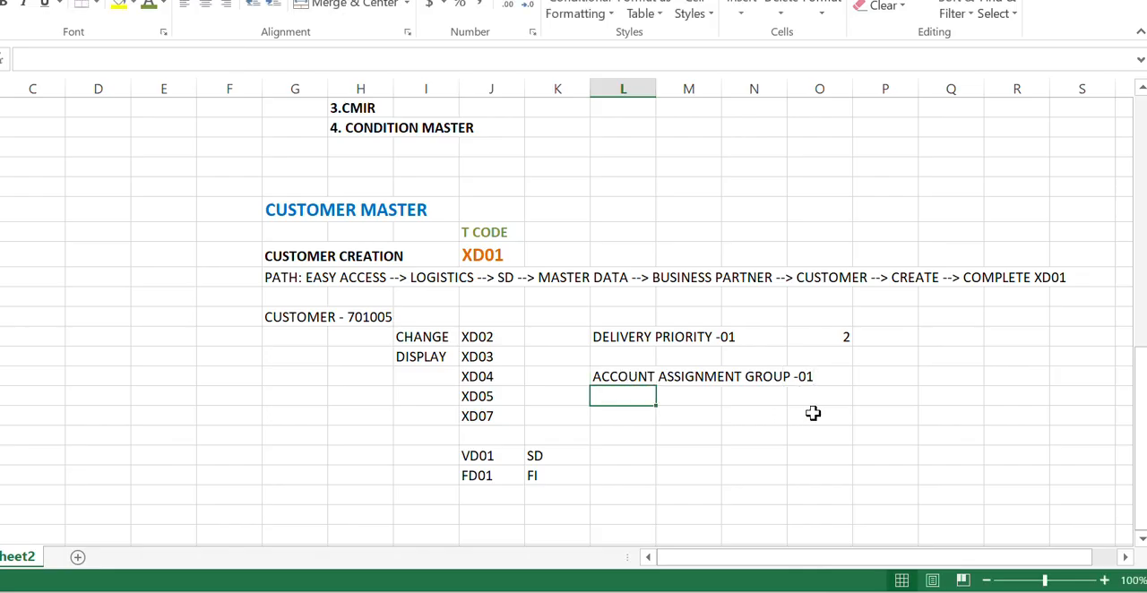
click(839, 399)
text(02)
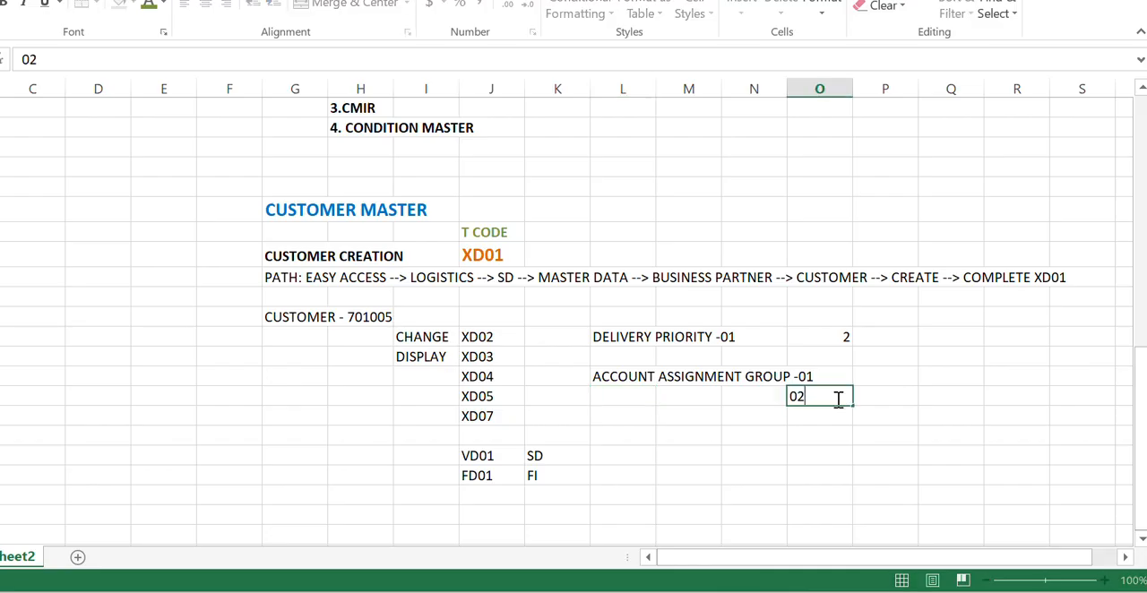
key(Return)
- Switch to SAP to save the account assignment group change, and return to Excel
key(alt+Tab)
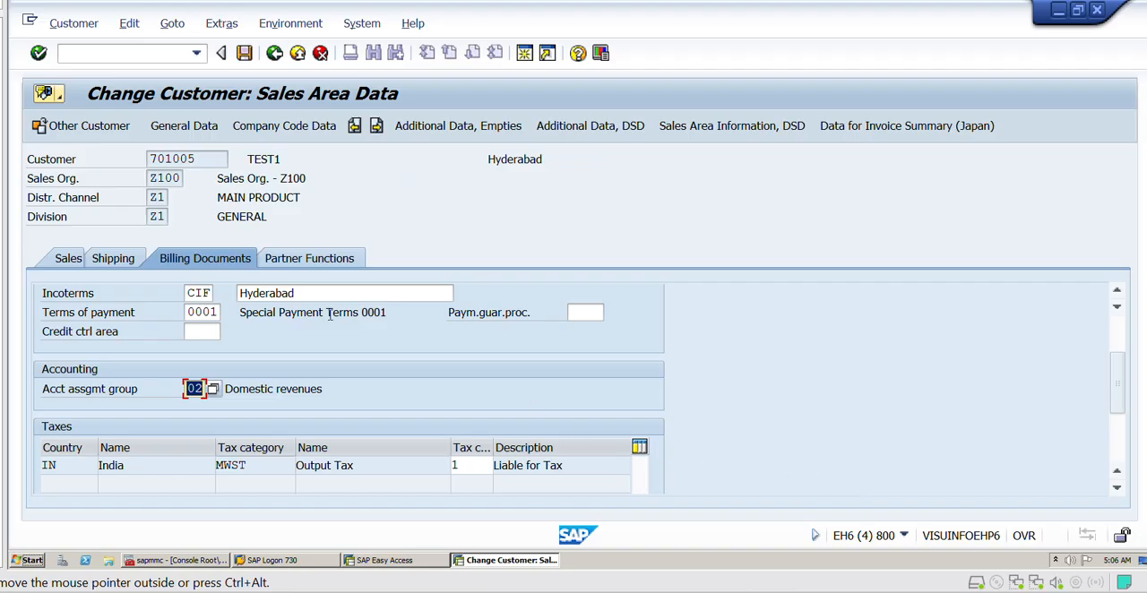
click(243, 53)
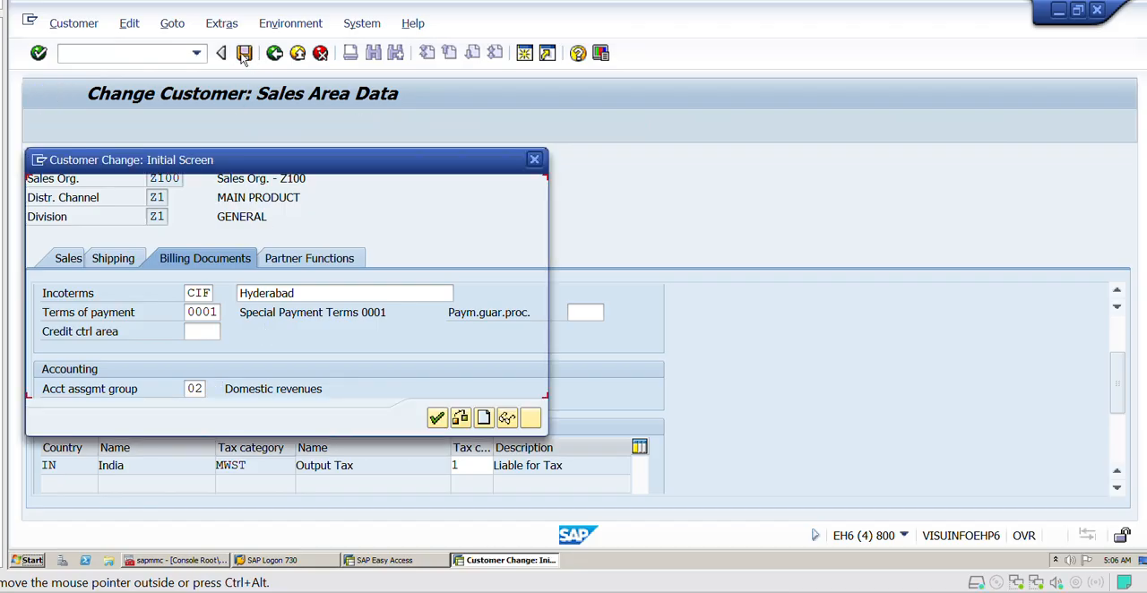
key(alt+Tab)
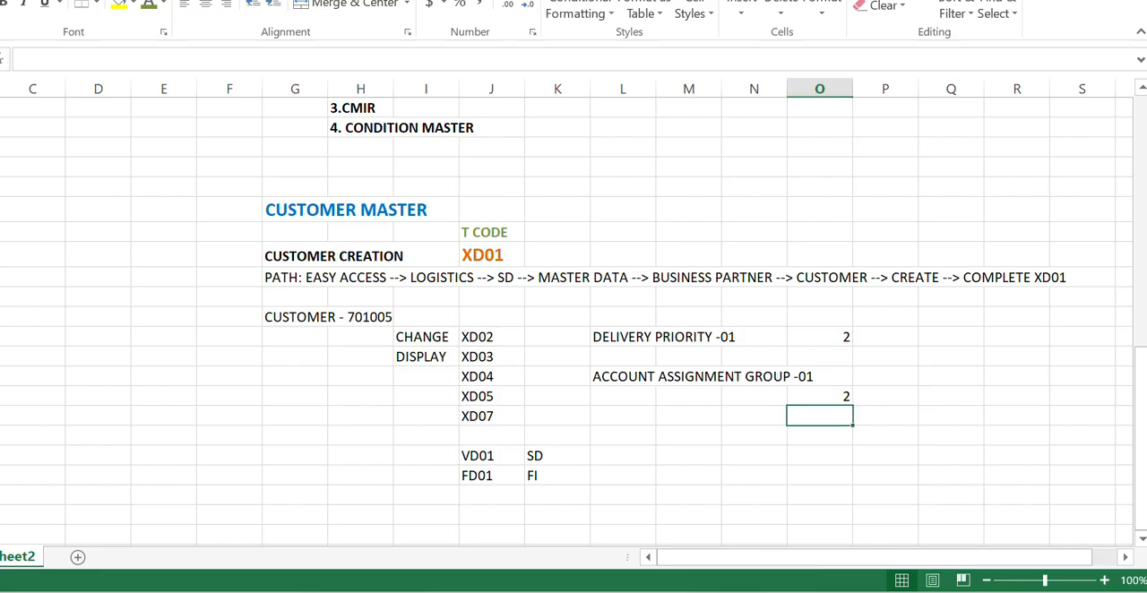
- Enter 2 in column P of the account assignment group row and clear the misplaced 2 in column O one row below
click(474, 341)
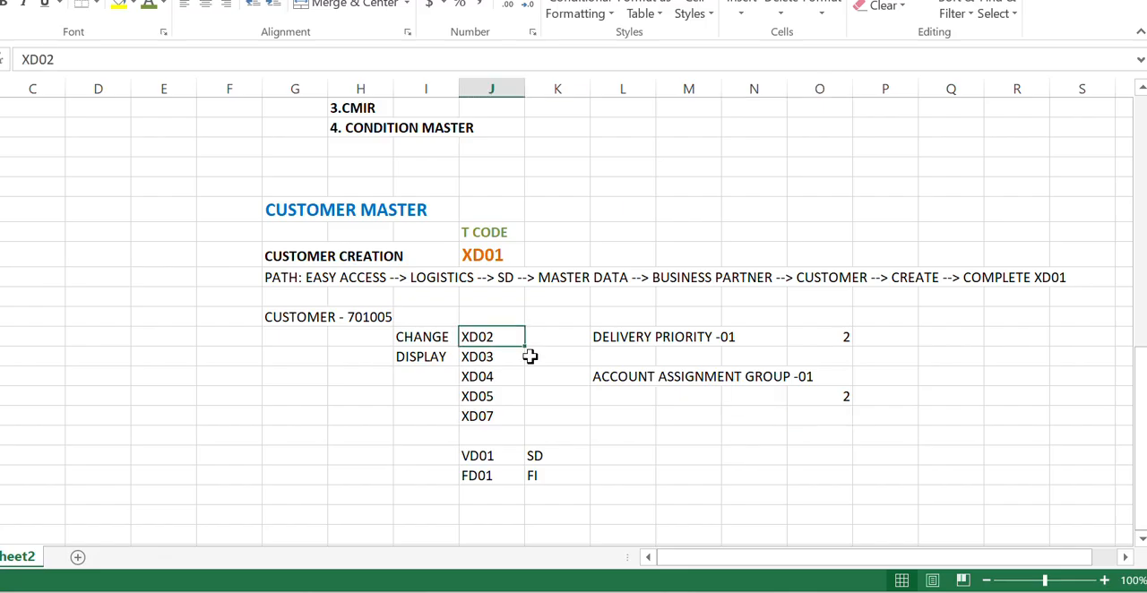
click(880, 381)
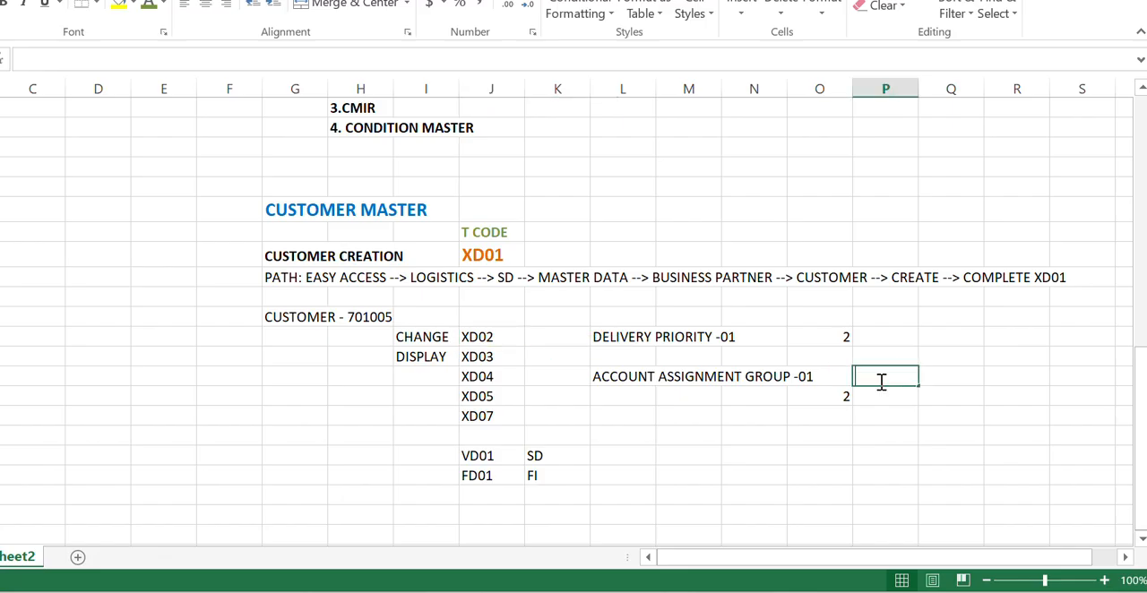
text(2)
key(Return)
click(830, 396)
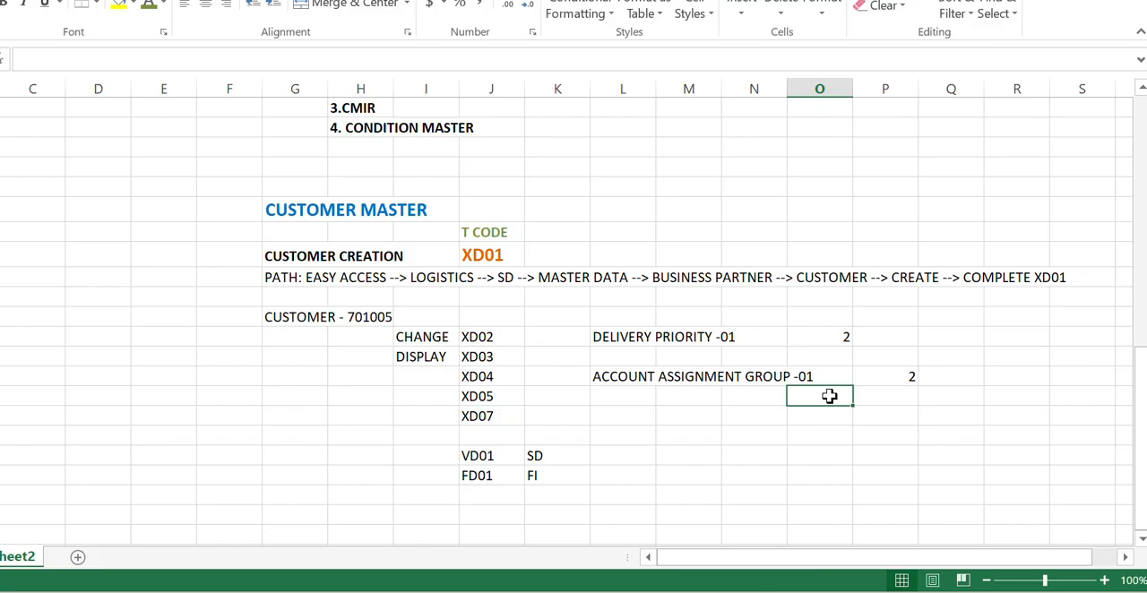
- Label the XD04 transaction code as TRACK in column I
click(481, 376)
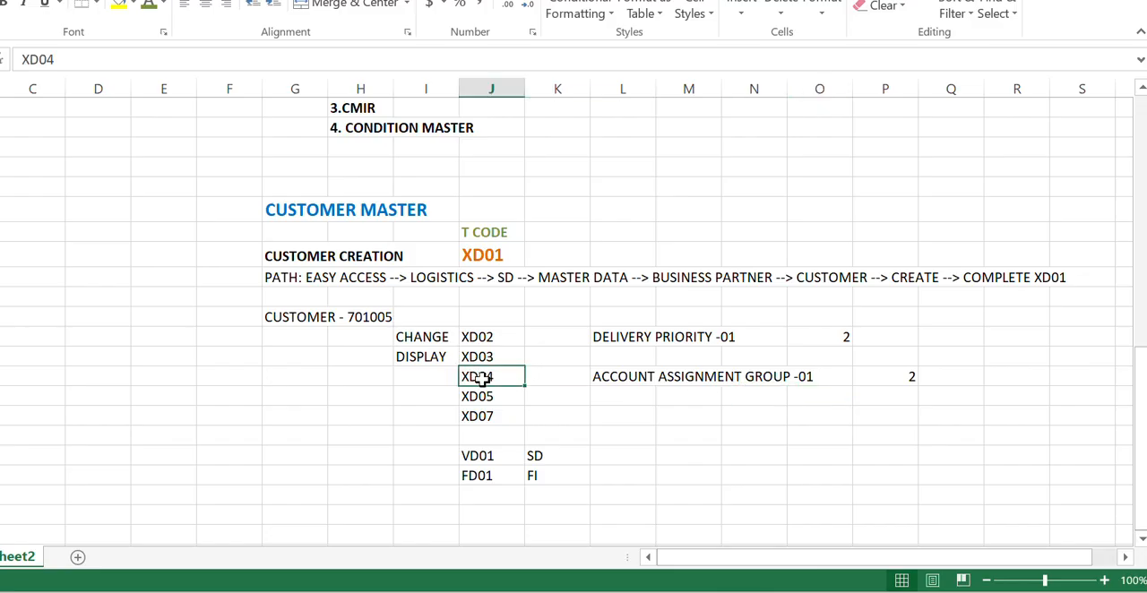
click(434, 374)
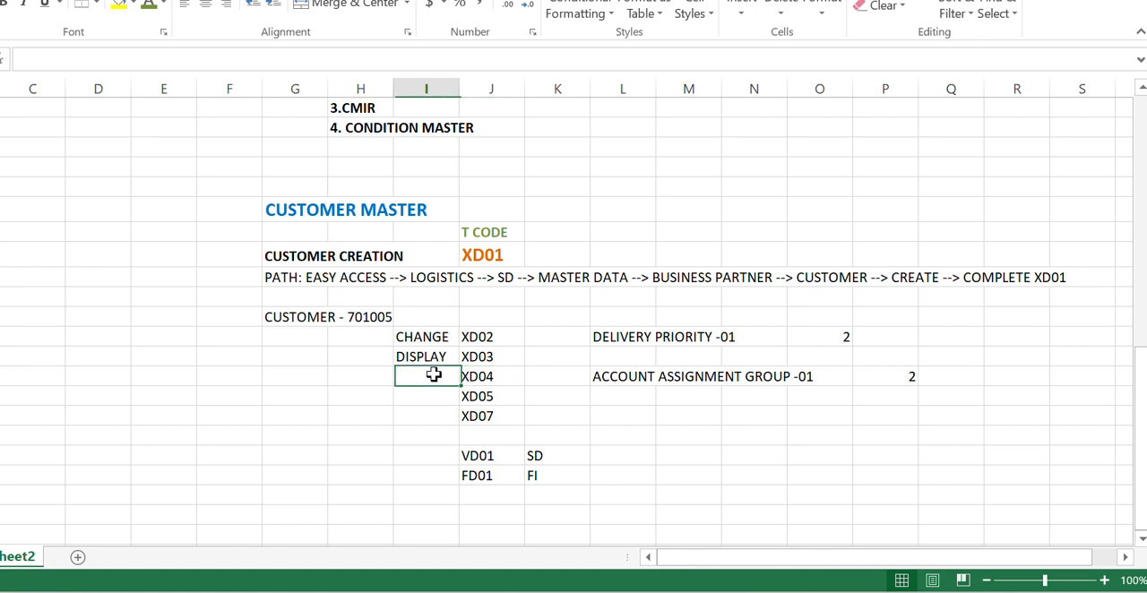
text(TRACK)
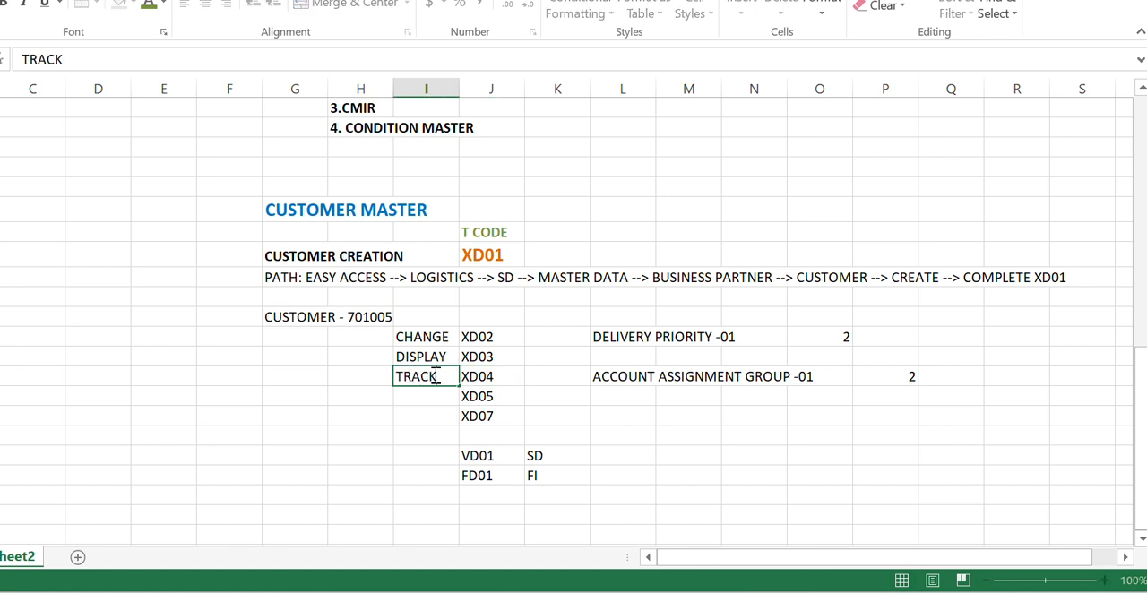
key(Return)
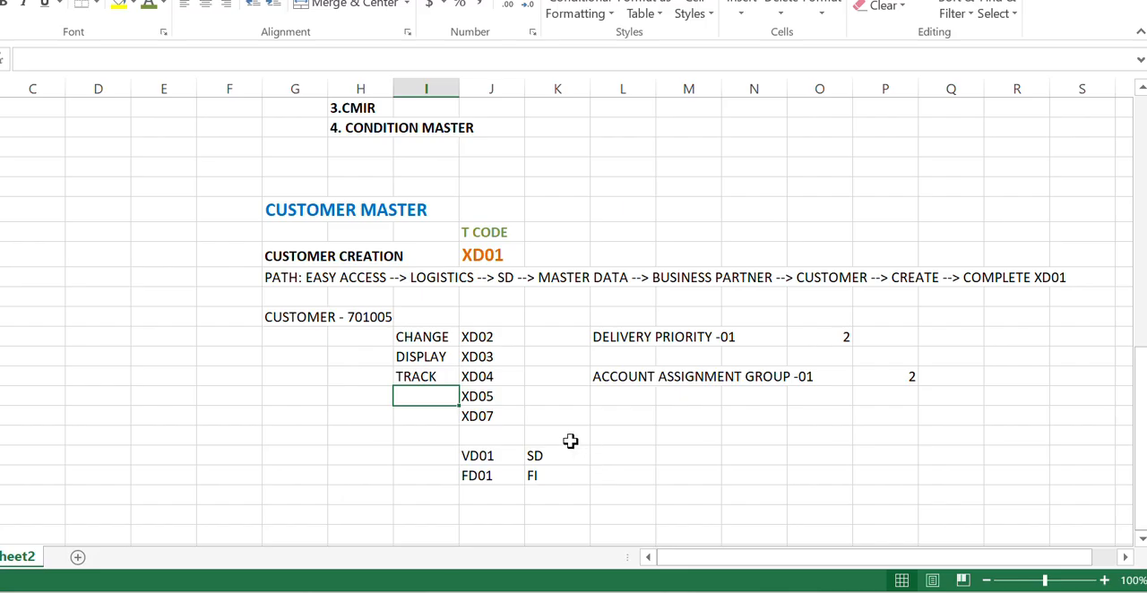
- Switch to SAP, leave the customer change screen, and start transaction XD04
click(502, 381)
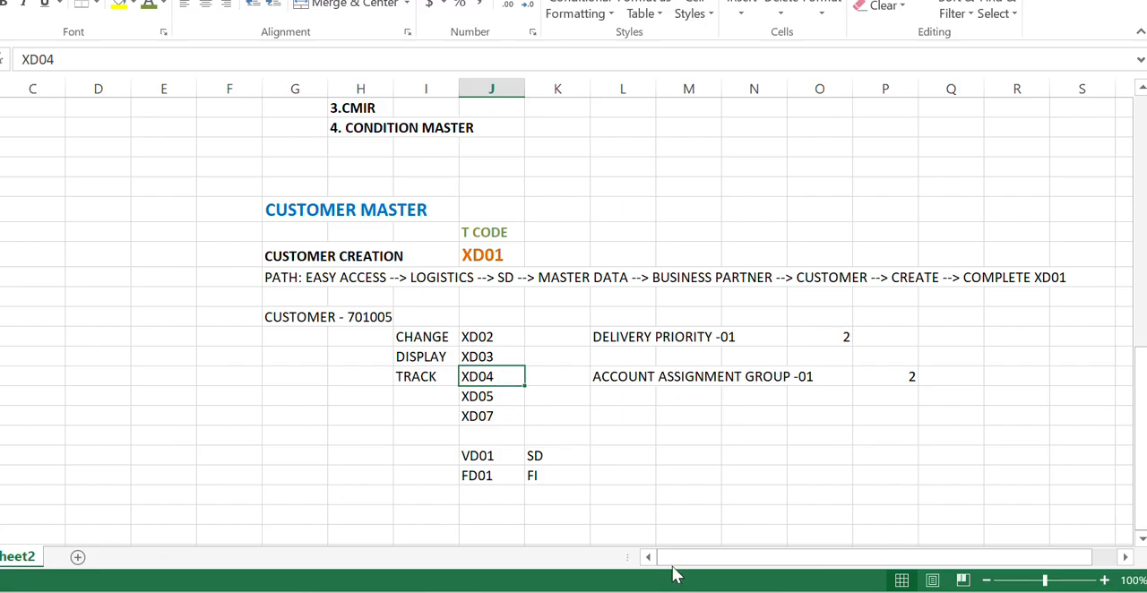
click(692, 592)
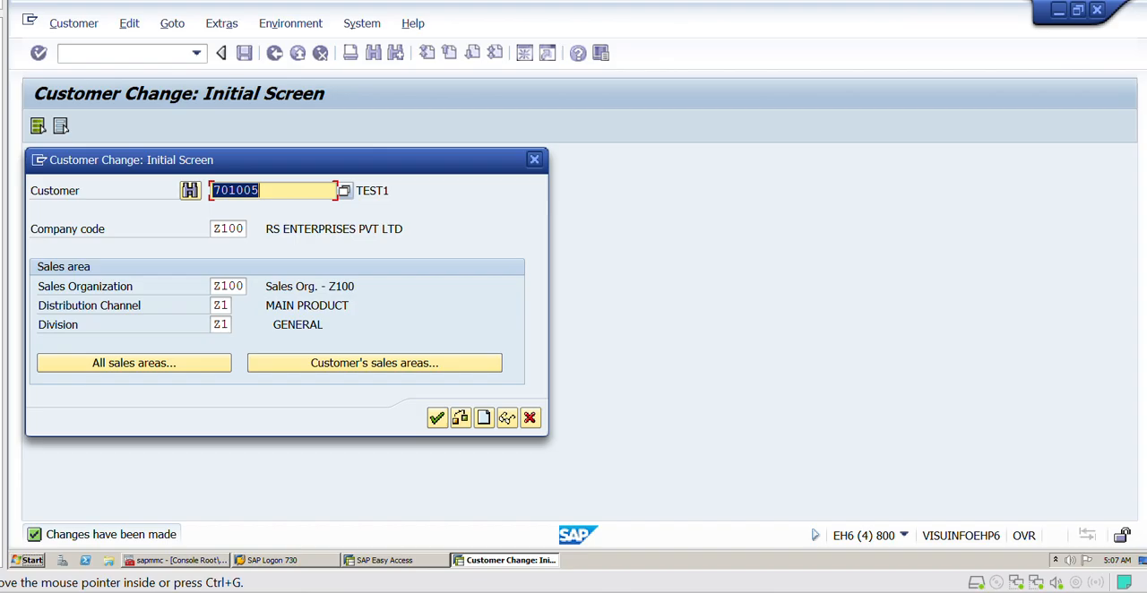
click(534, 160)
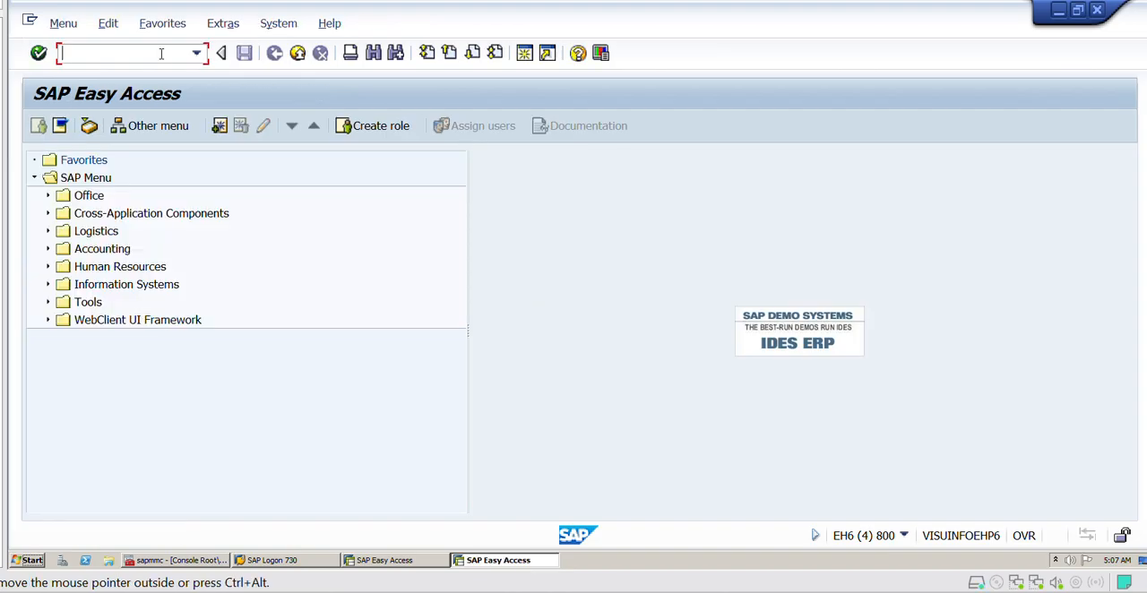
text(/NXD04)
key(Return)
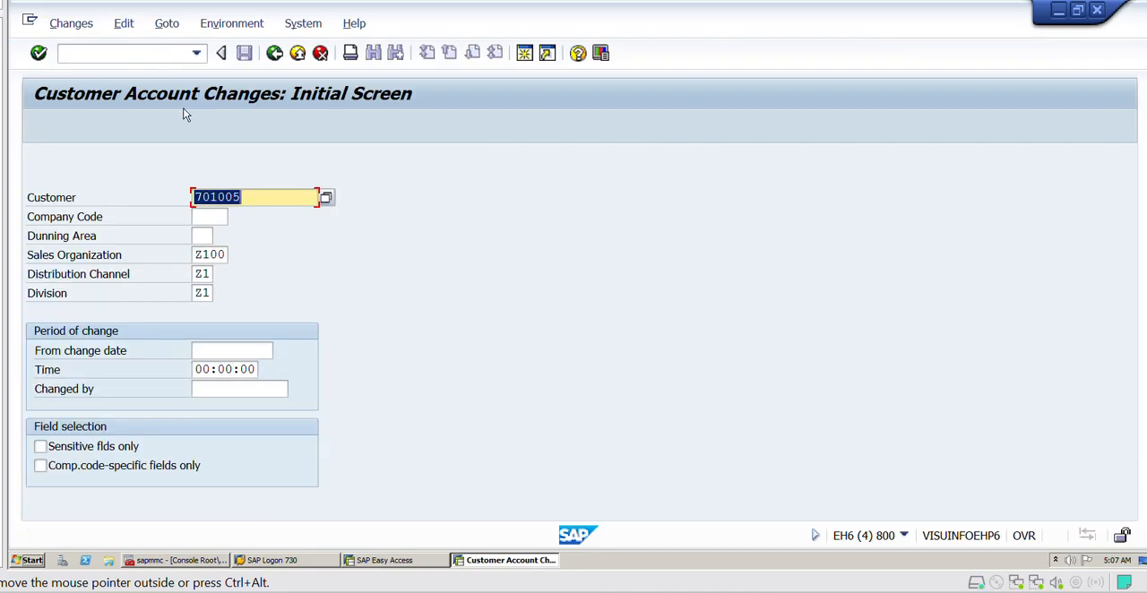
- List the changed fields for the preset customer and sales area without a start date, and display all changes
drag(254, 197, 179, 198)
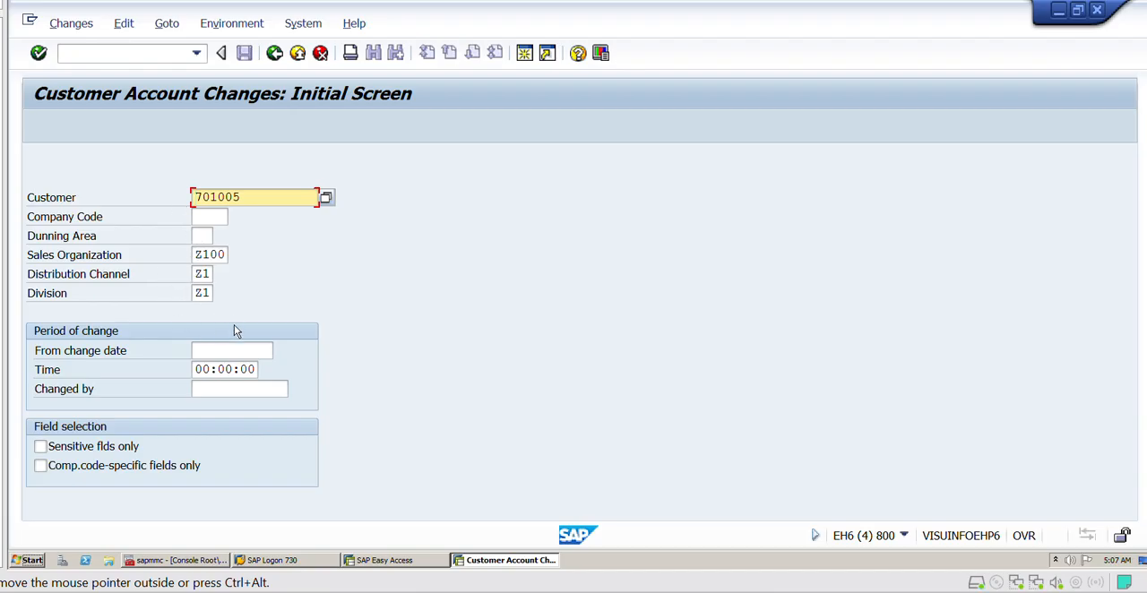
click(194, 350)
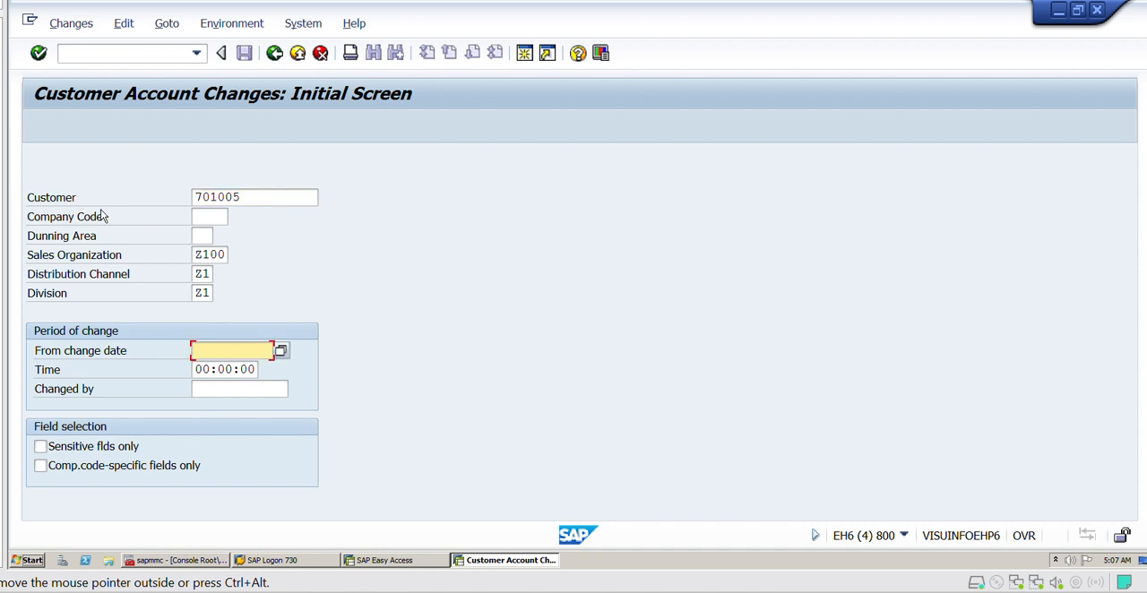
key(Return)
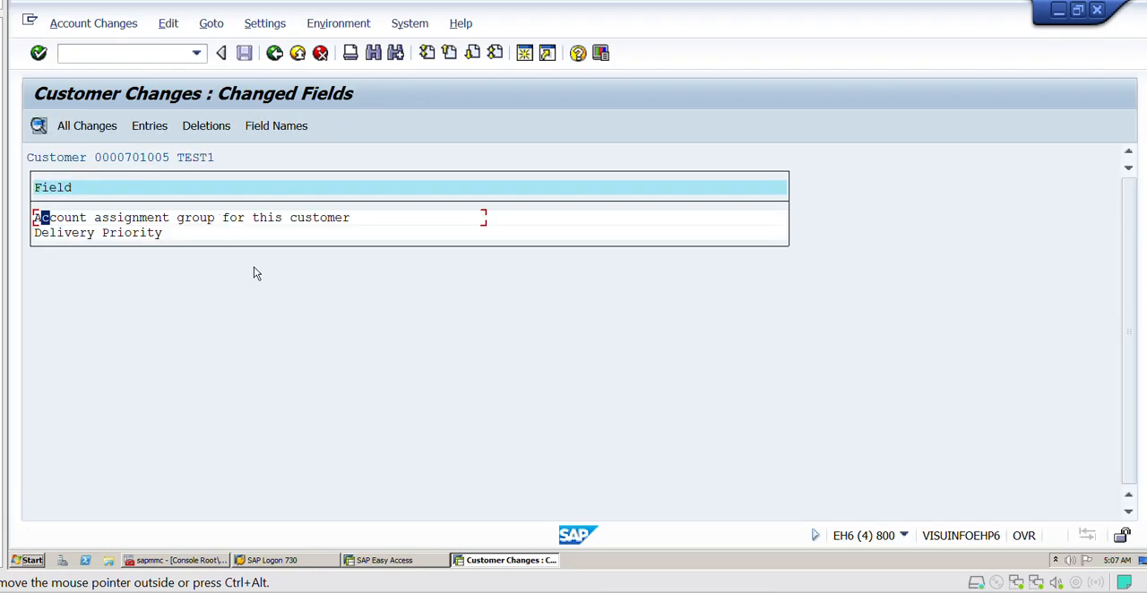
click(166, 217)
click(113, 233)
click(87, 125)
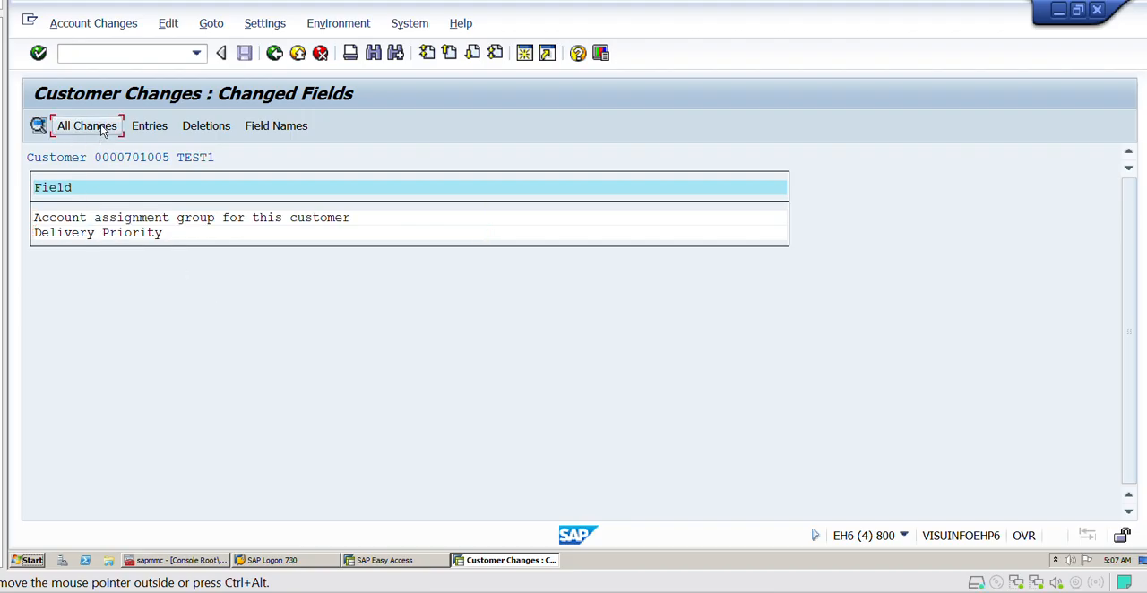
click(103, 125)
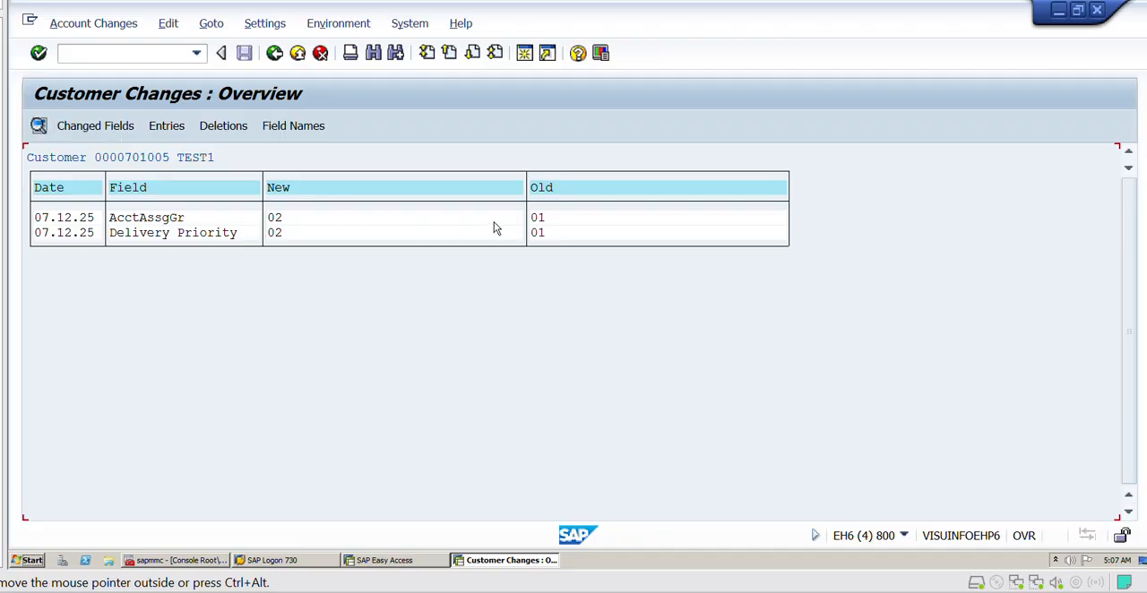
- Examine the dates, field names, and new and old values in the customer changes overview
click(566, 189)
click(308, 187)
click(540, 218)
click(307, 218)
click(302, 232)
click(537, 218)
click(538, 233)
click(190, 219)
click(244, 234)
click(73, 219)
click(296, 220)
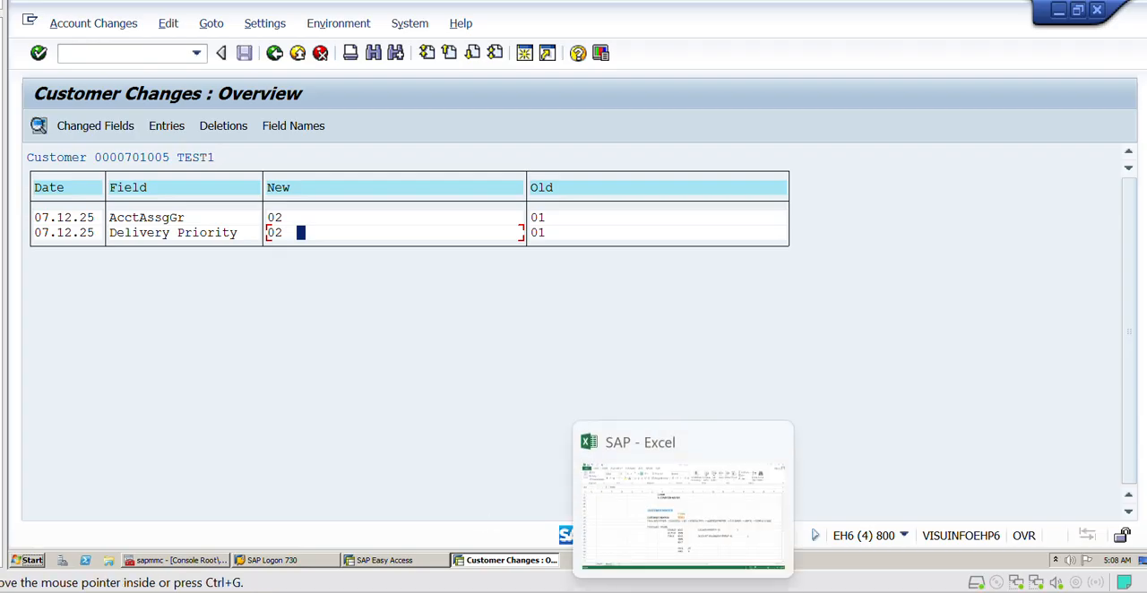
- Switch to Excel, check the noted change values, and enter "BLOCK OR UNBLOCK" in column H of the XD05 row
click(684, 590)
click(734, 337)
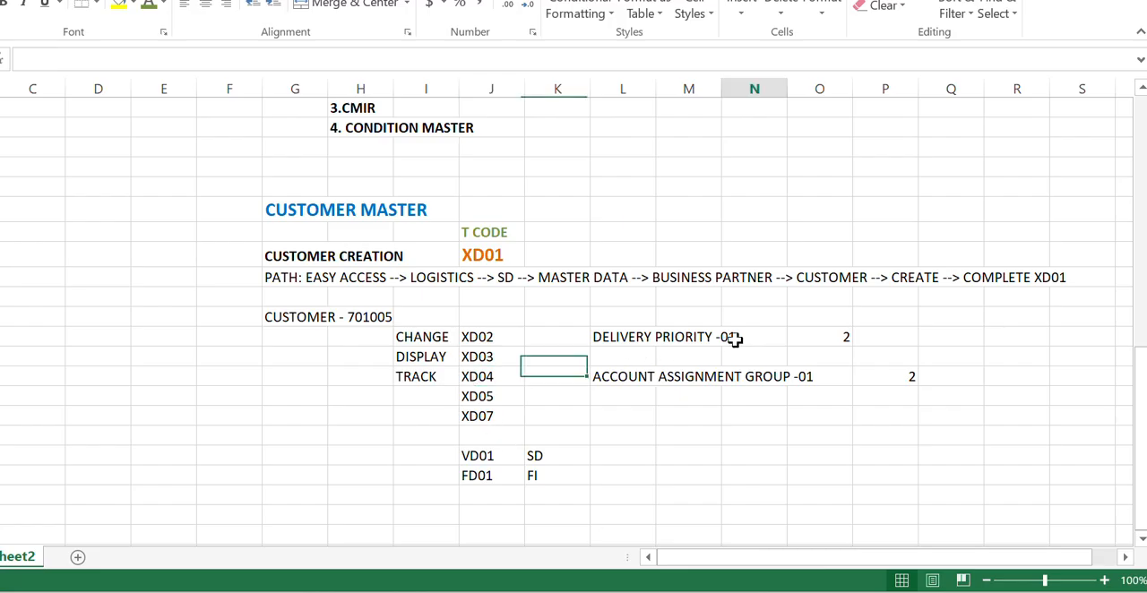
click(791, 374)
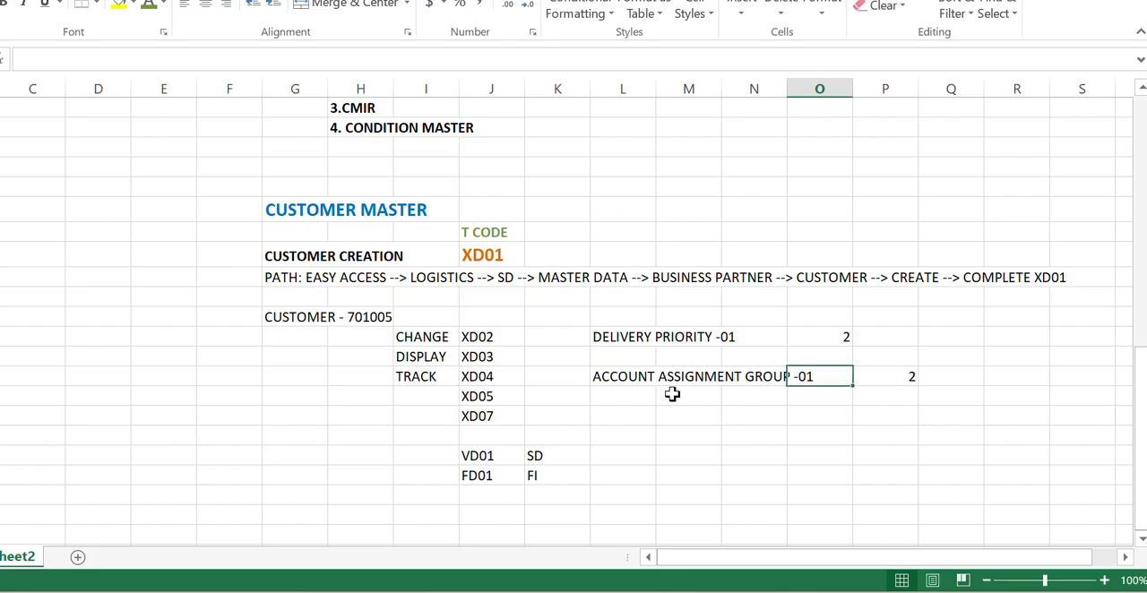
click(820, 338)
click(894, 381)
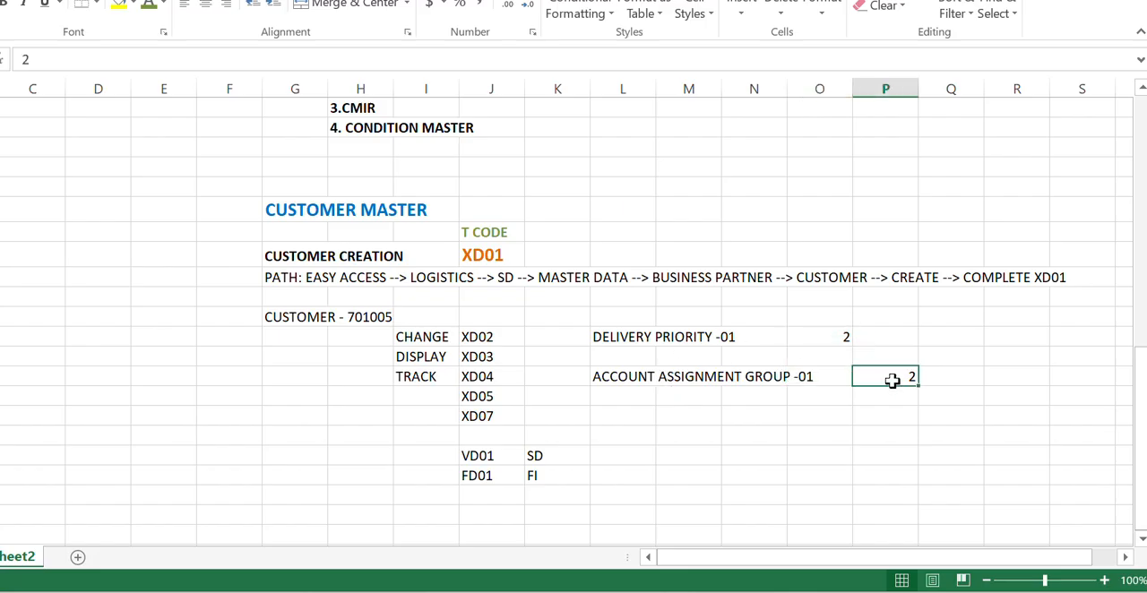
click(439, 400)
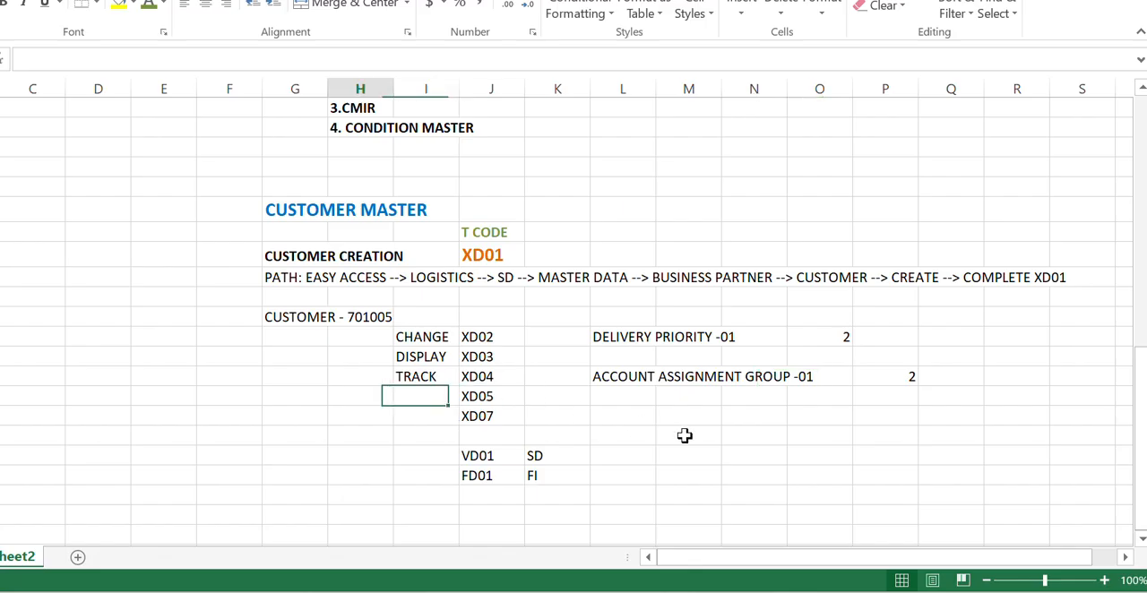
key(Left)
text(BLOCK)
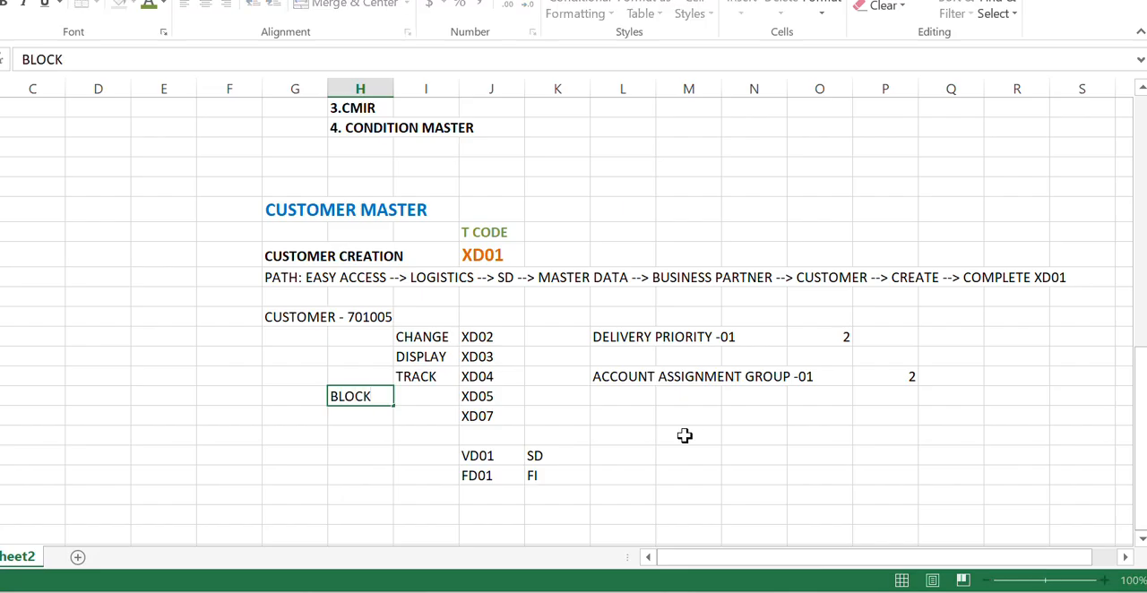
text( OR UNBLOCK)
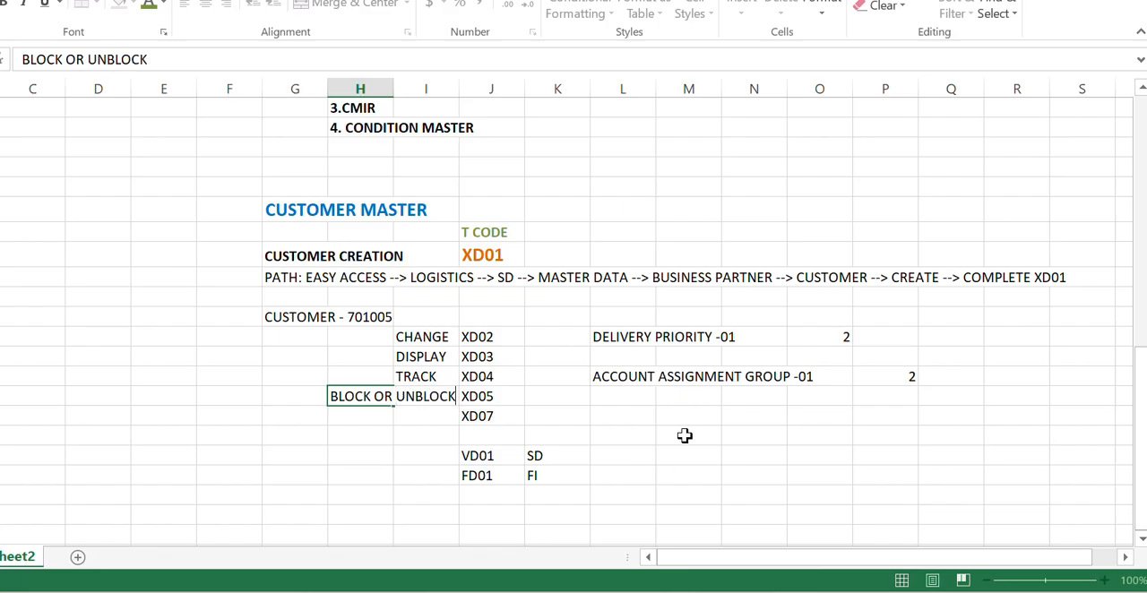
key(Return)
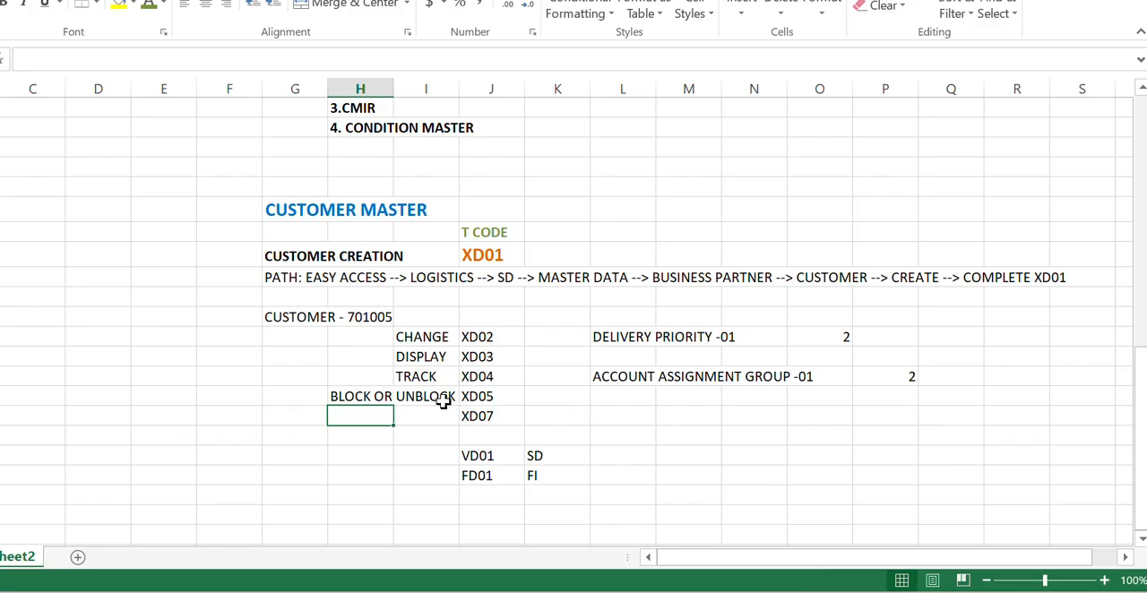
- Switch to SAP and start transaction XD05
scroll(443, 402, down, 1)
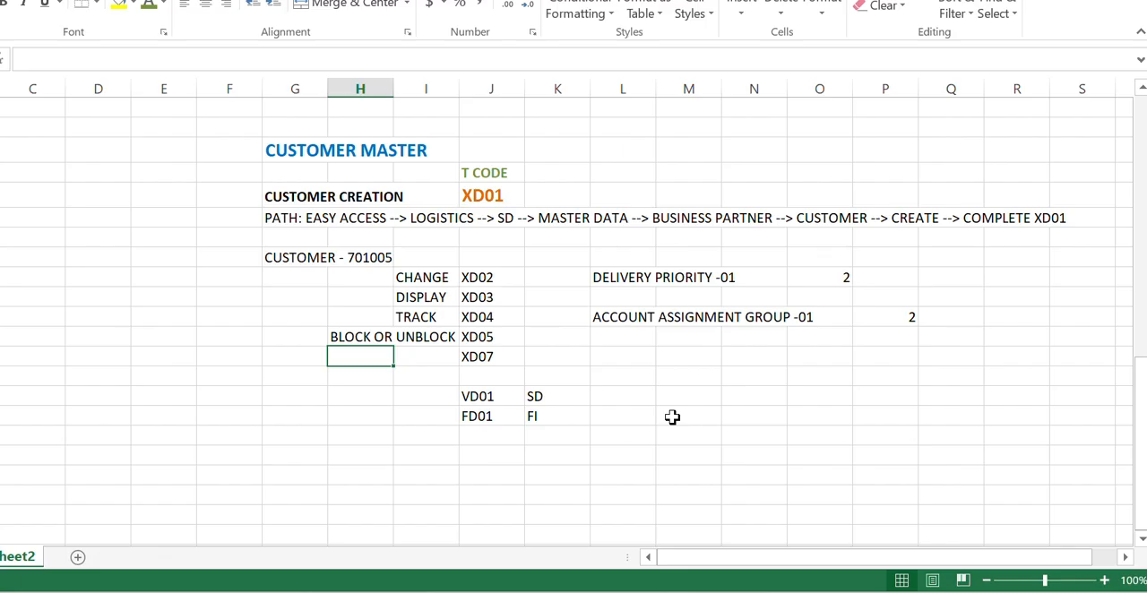
click(499, 340)
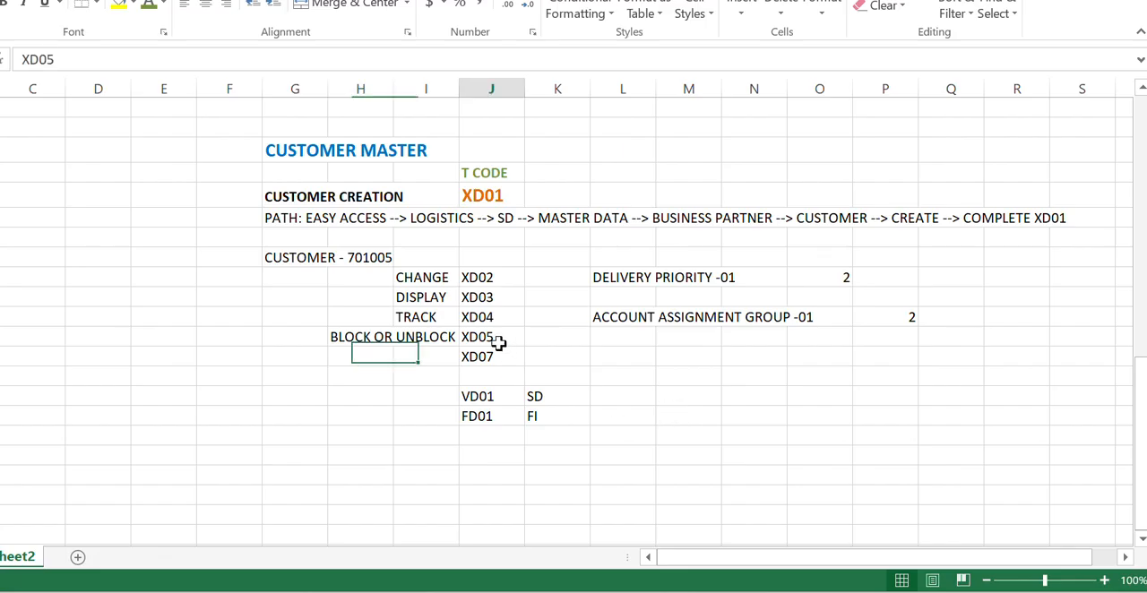
click(641, 591)
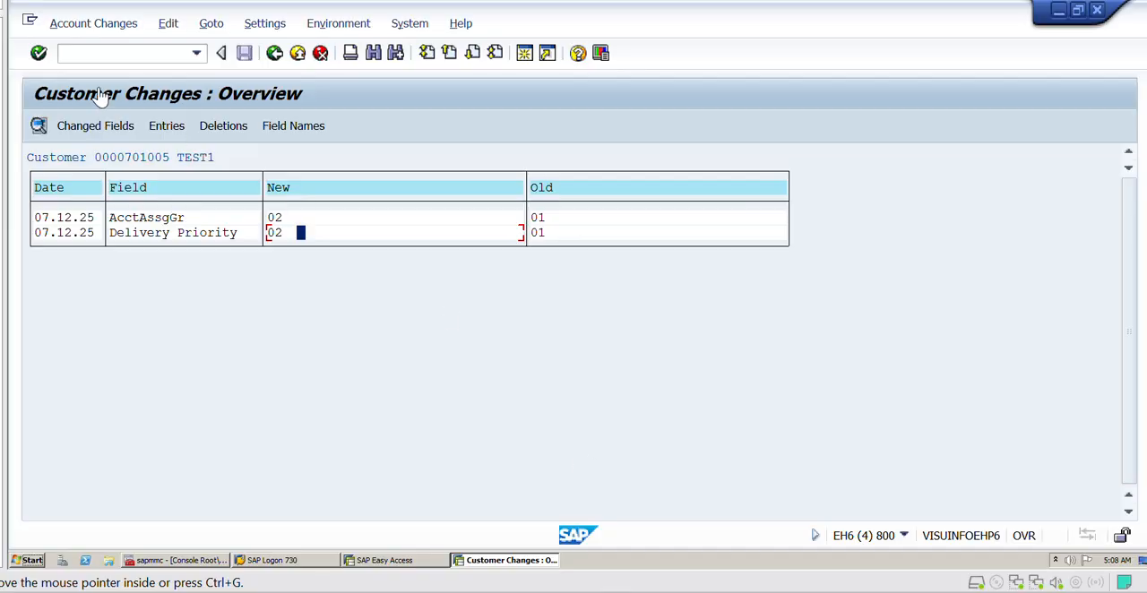
click(95, 52)
text(/NX)
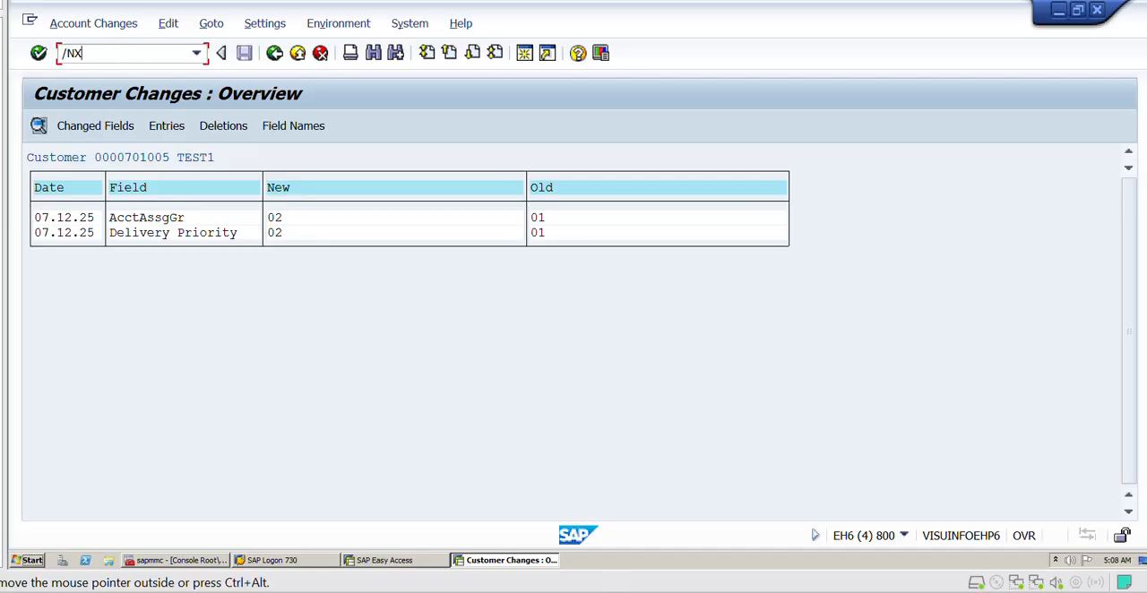
text(D05)
key(Return)
- Open the preset customer's block details and examine the posting, order, delivery, billing and sales support block options
drag(256, 195, 213, 194)
click(213, 193)
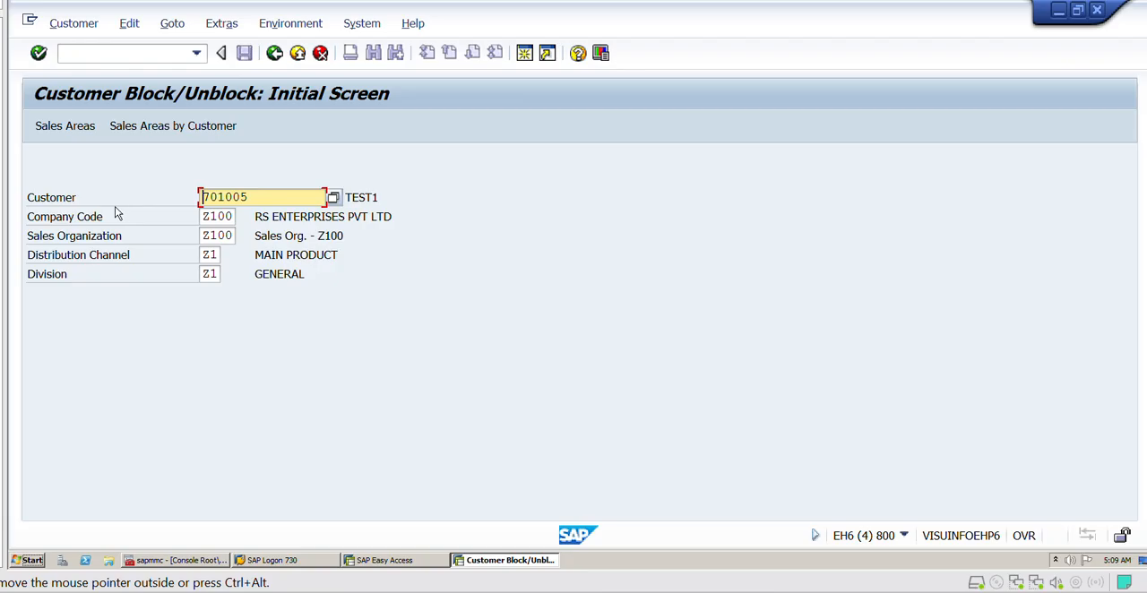
key(Return)
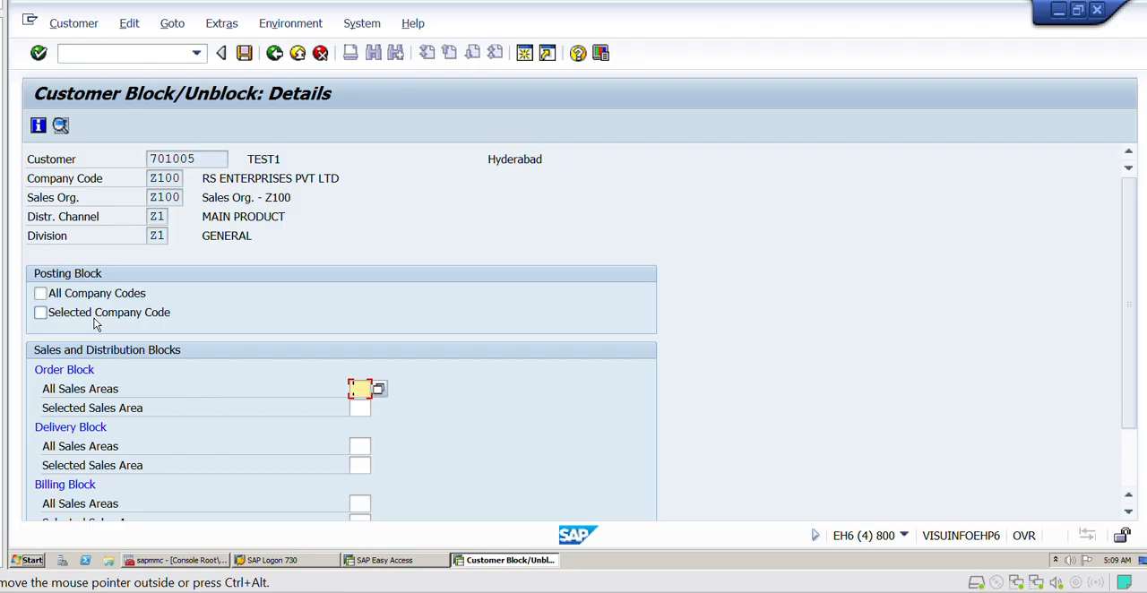
click(41, 315)
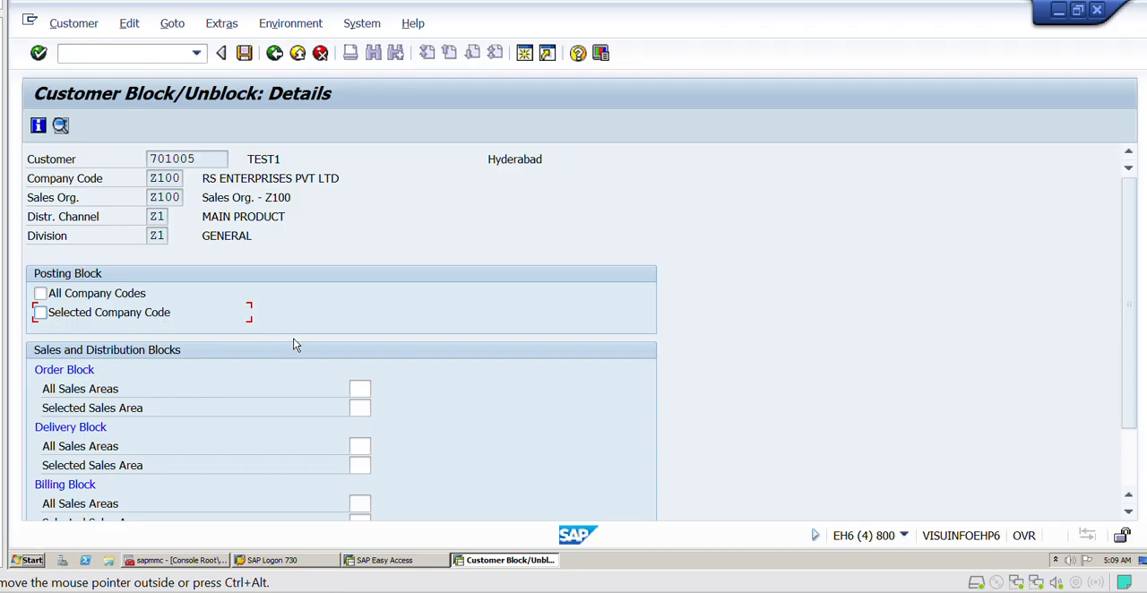
scroll(293, 341, down, 2)
scroll(294, 341, down, 2)
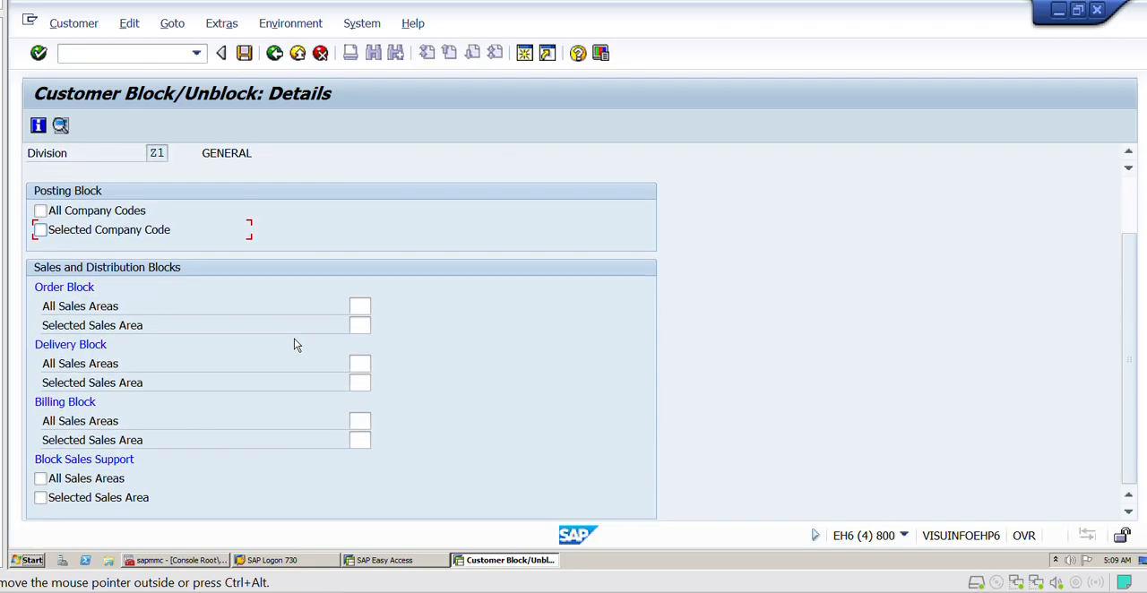
drag(43, 306, 104, 306)
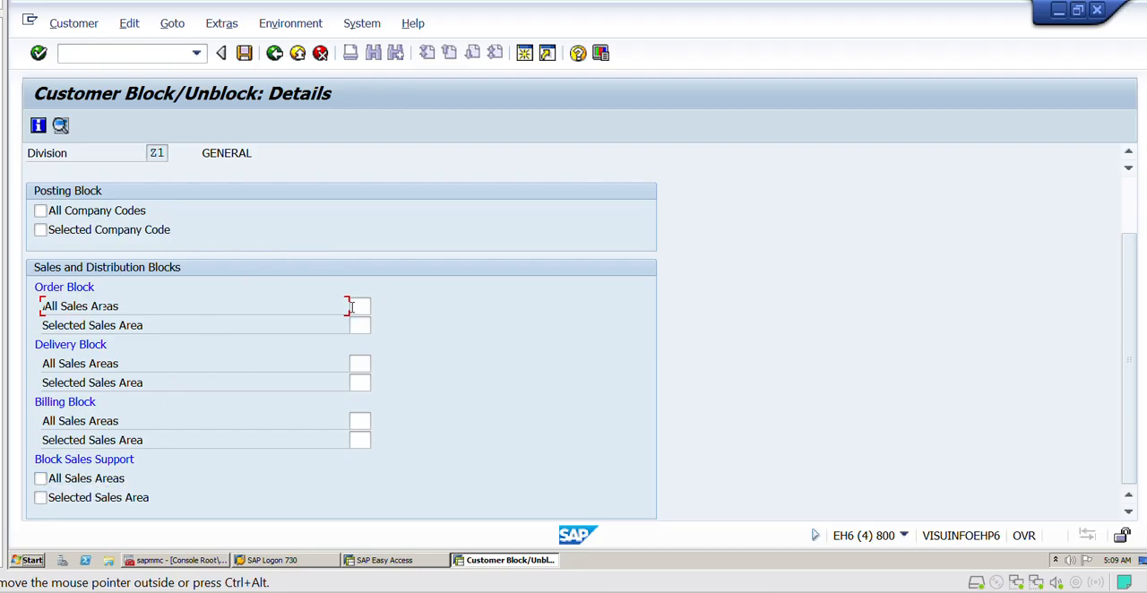
click(359, 325)
- Check the XD07 entry in the Excel sheet, switch back to SAP and start transaction XD01
key(alt+Tab)
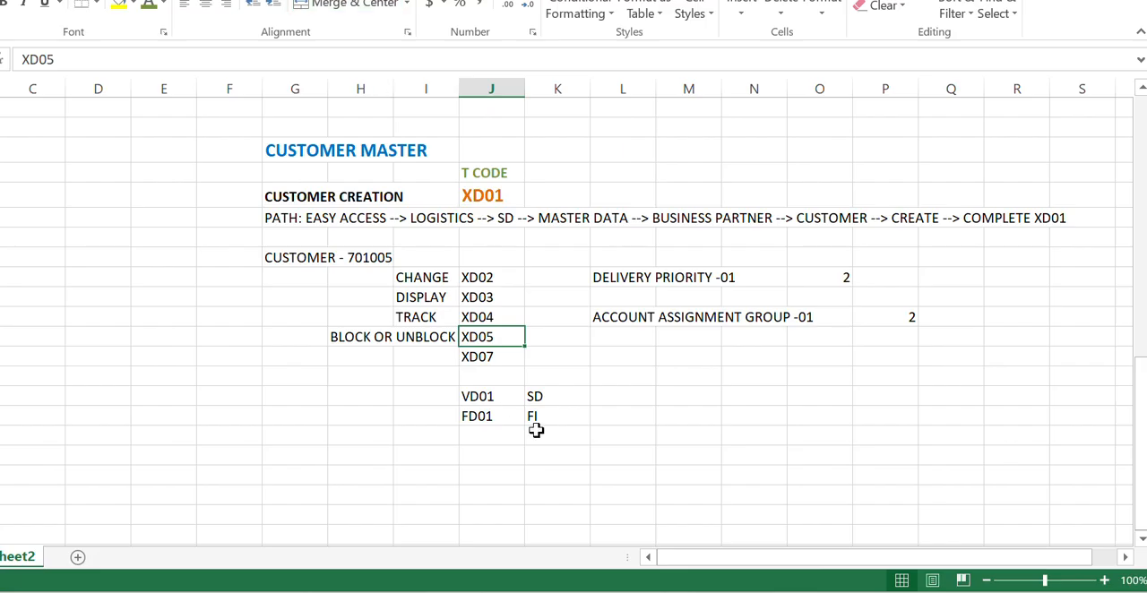
click(493, 356)
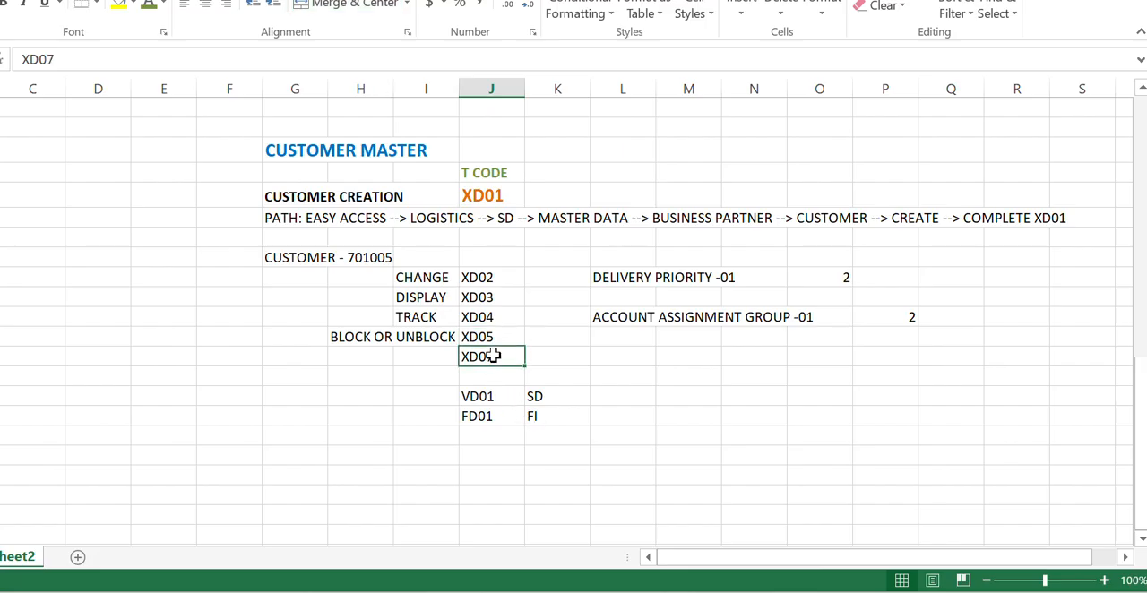
click(678, 590)
click(122, 54)
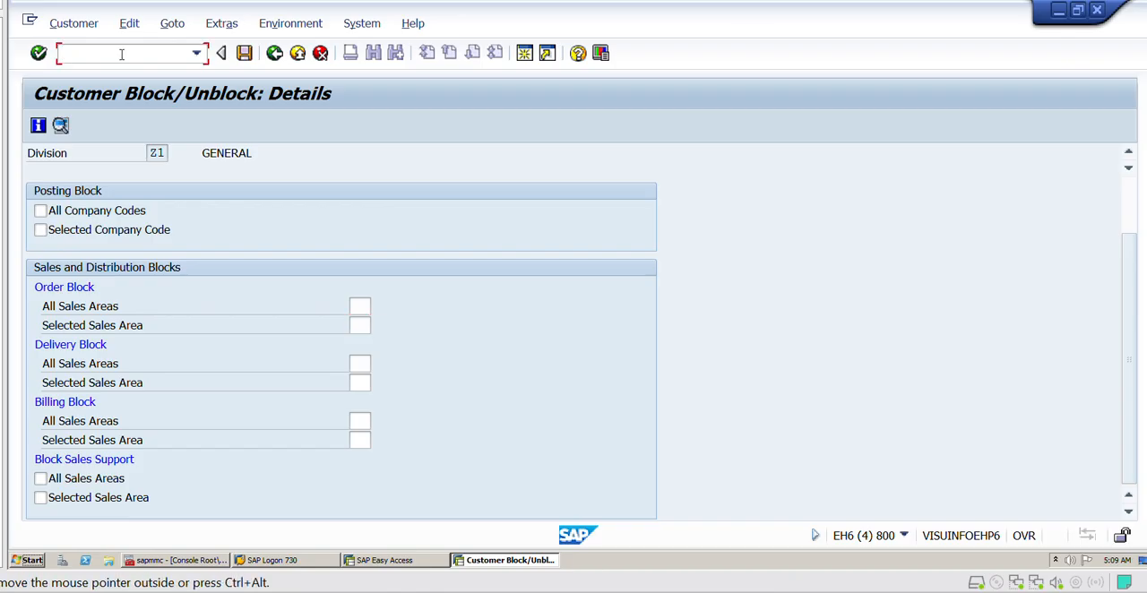
text(/NXD01)
key(Return)
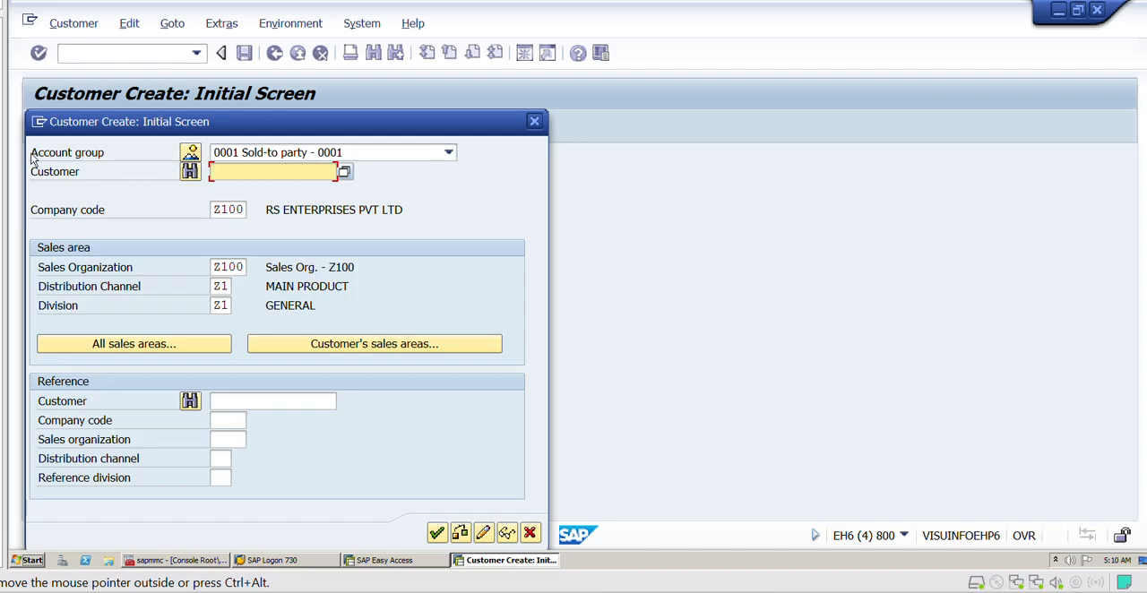
- Examine the account groups and number ranges starting from ZA, and close the list without choosing a group
drag(32, 154, 127, 158)
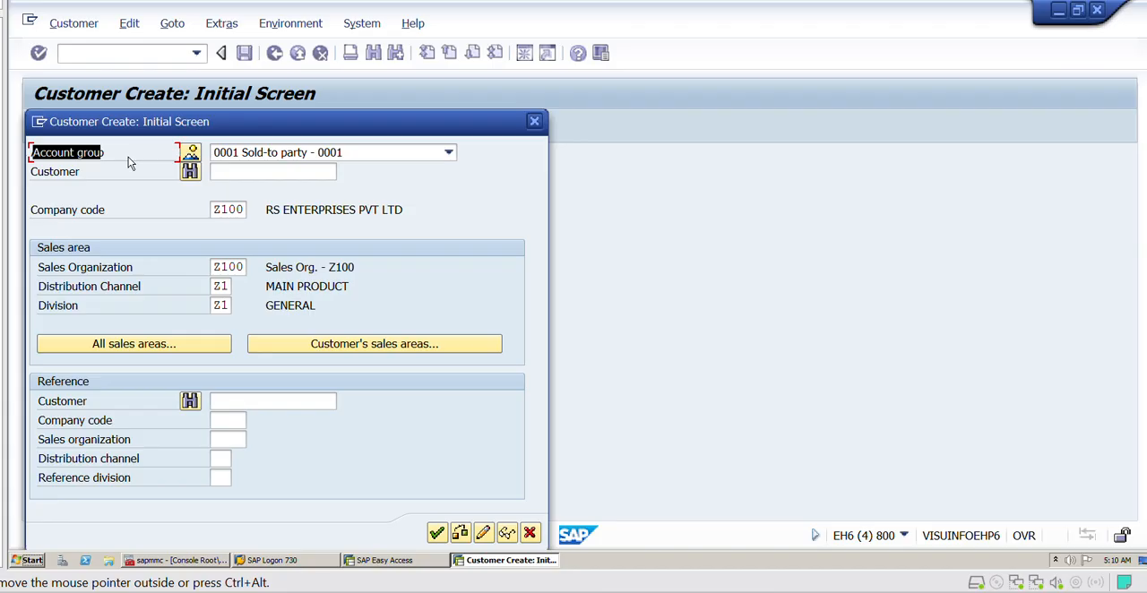
click(128, 158)
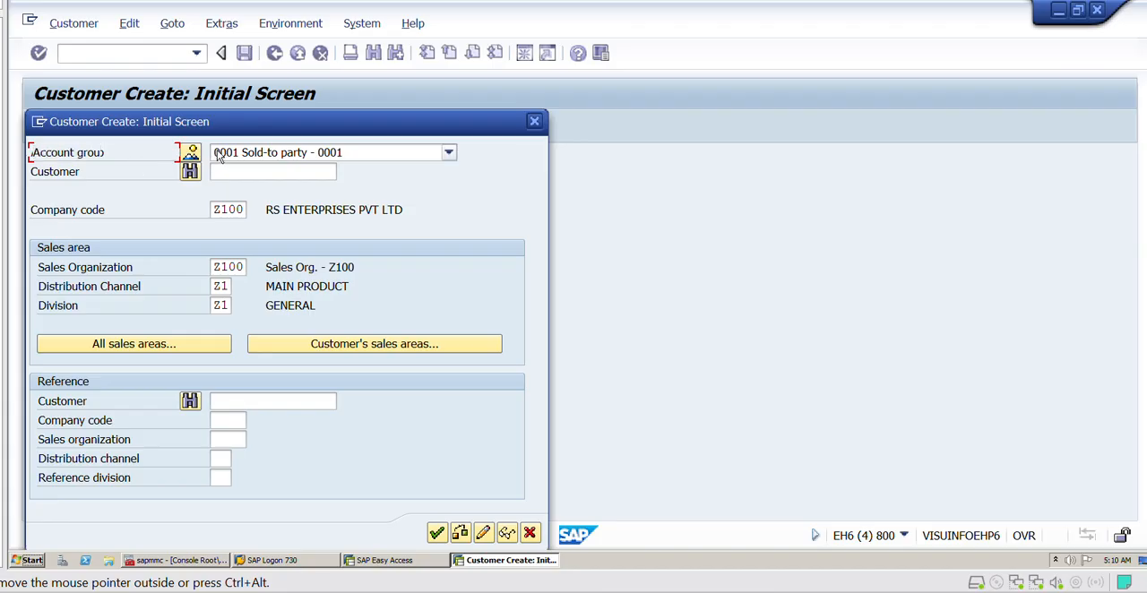
click(191, 153)
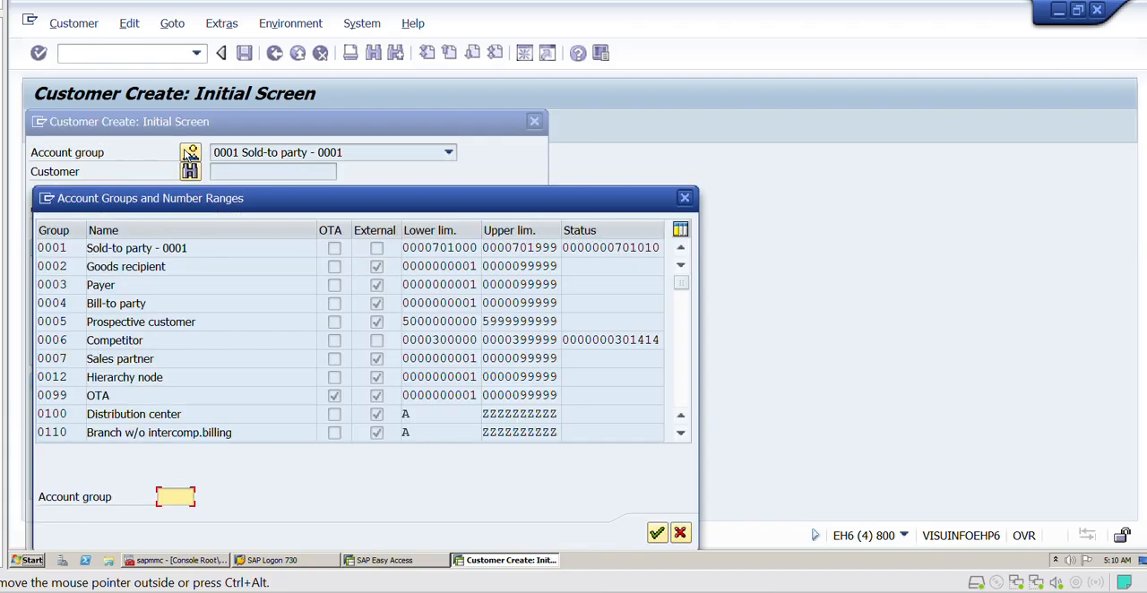
text(ZAC)
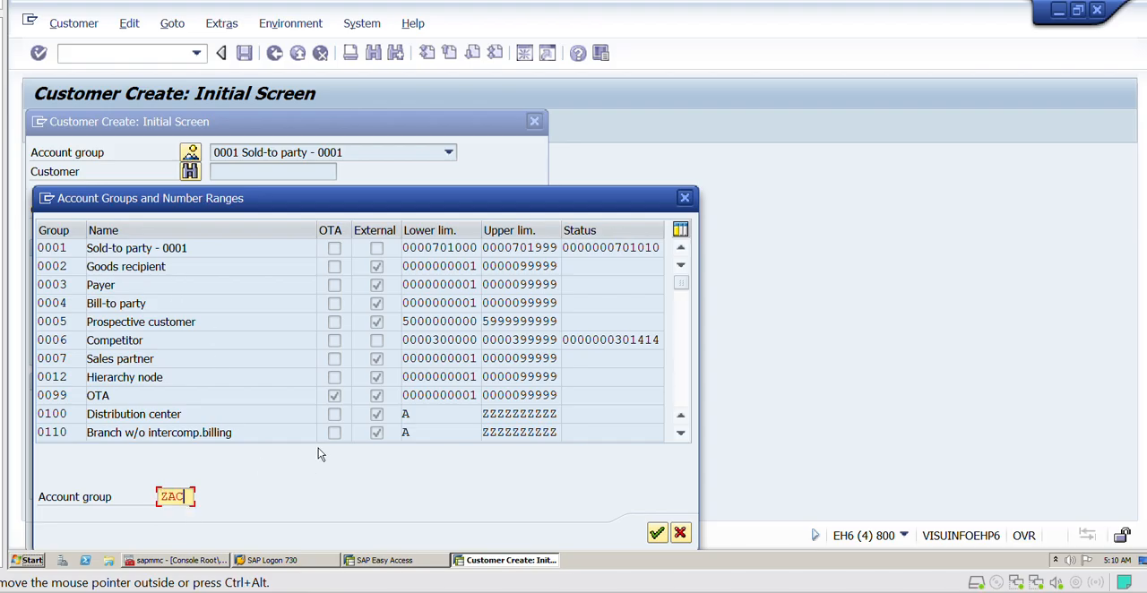
key(Return)
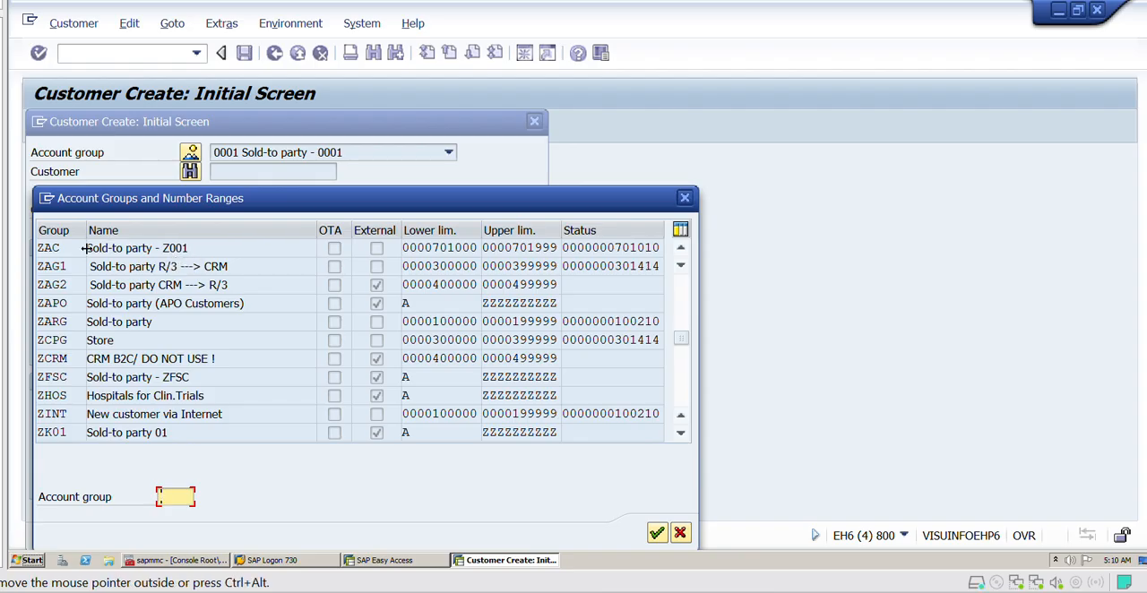
click(685, 200)
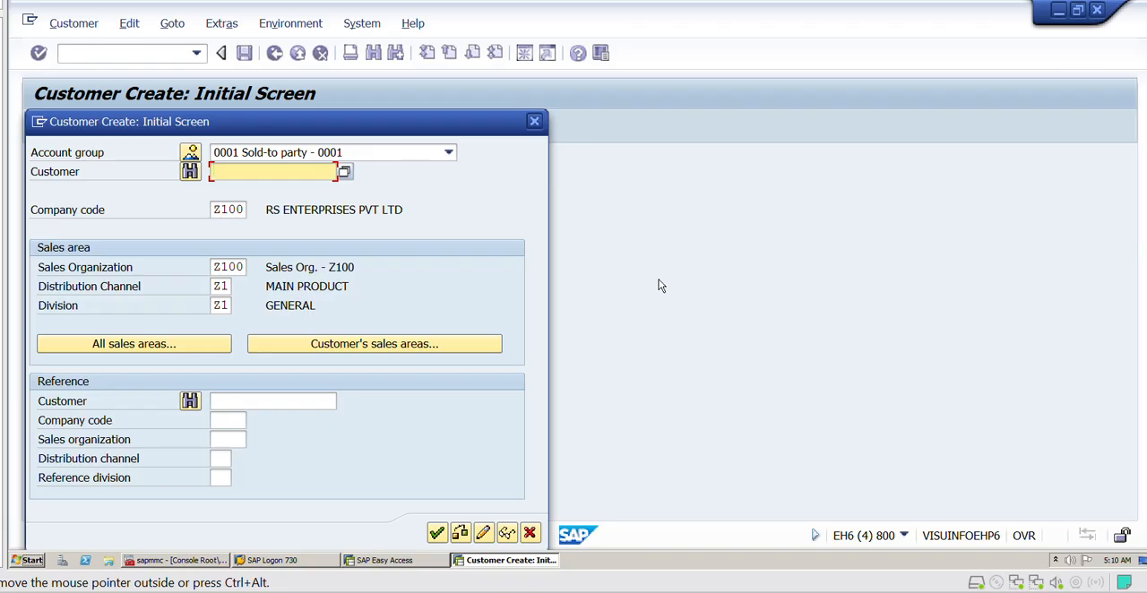
- Switch to Excel and enter "CHANGE ACC GROUP" in column H of the XD07 row
click(684, 591)
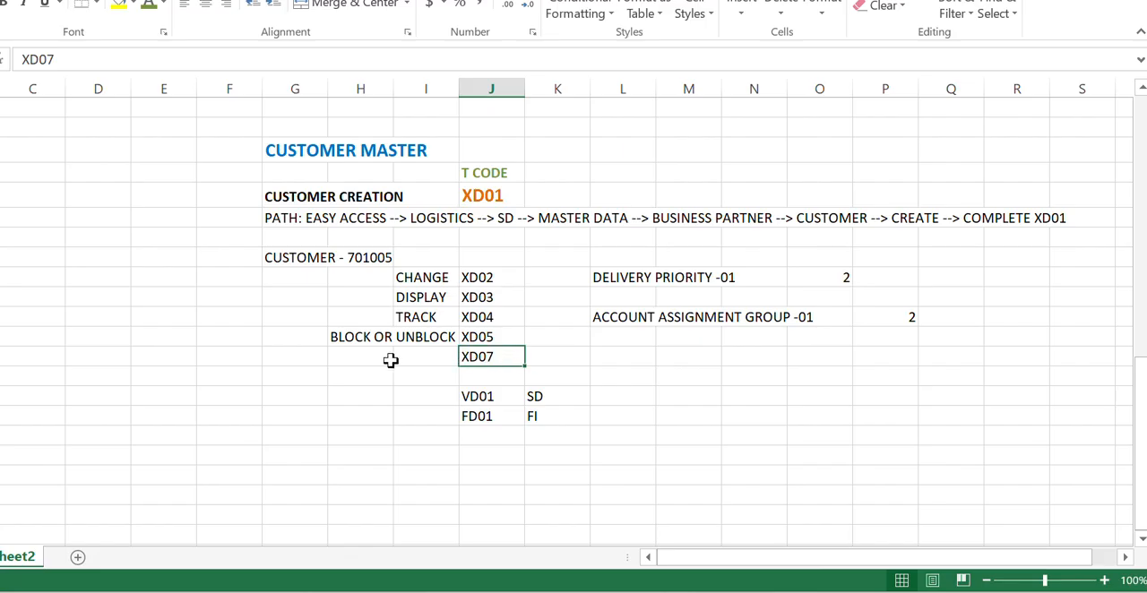
click(351, 359)
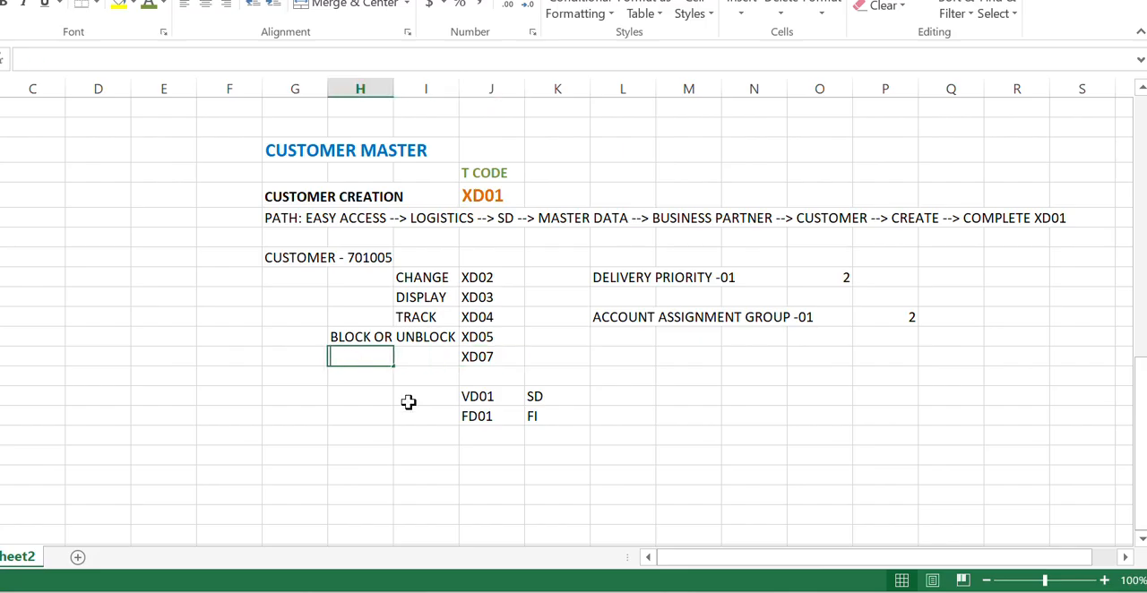
text(CHANGE )
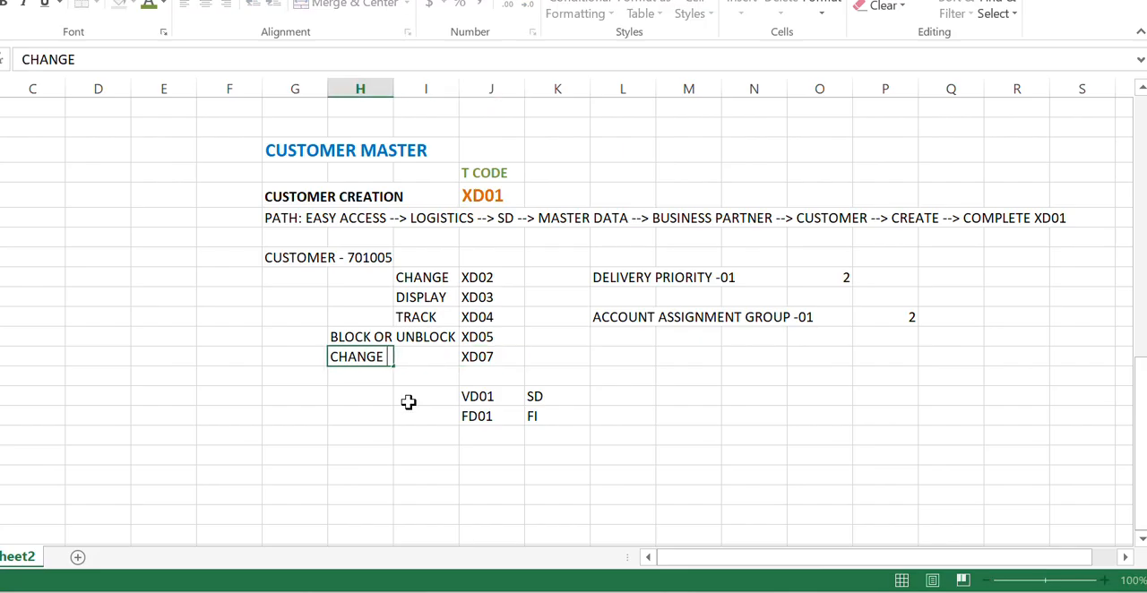
text(ACC G)
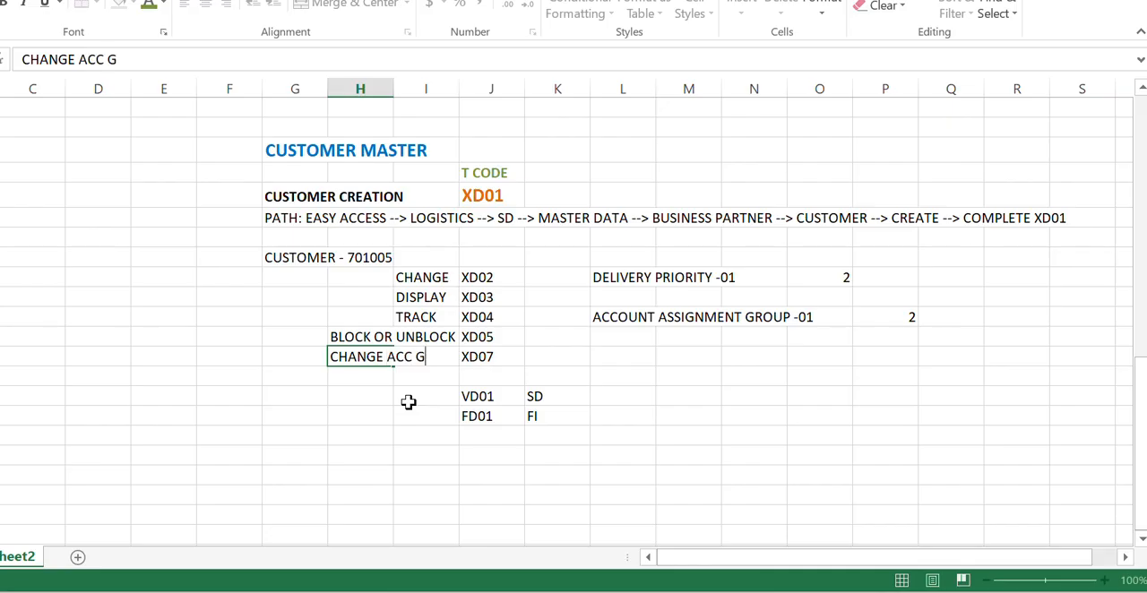
text(ROUP)
key(Return)
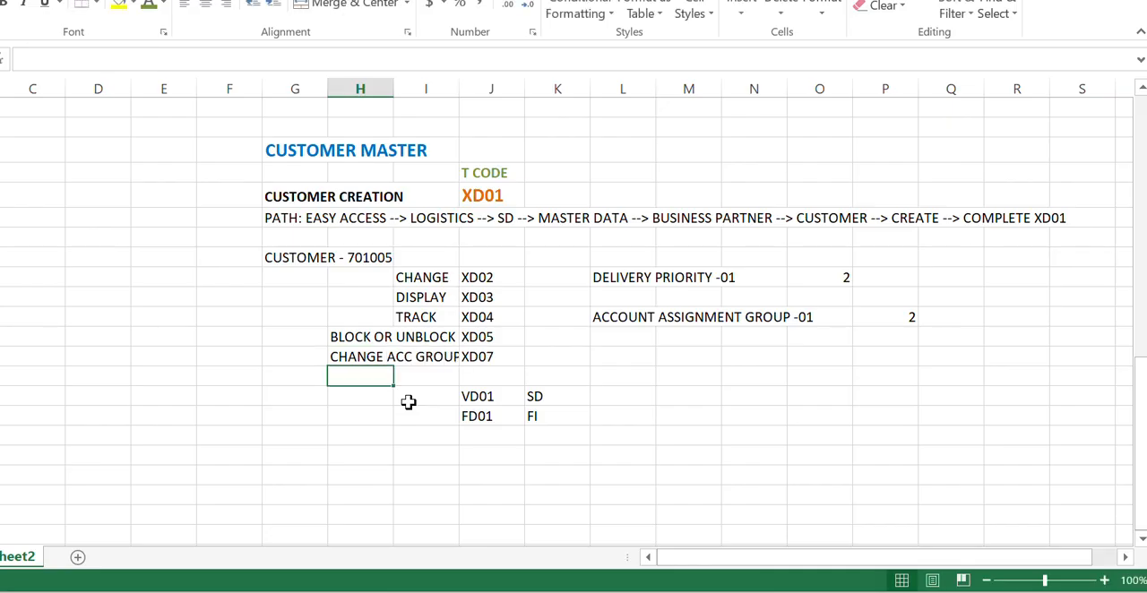
- Widen column I slightly so the full CHANGE ACC GROUP label fits before the XD07 code
click(422, 358)
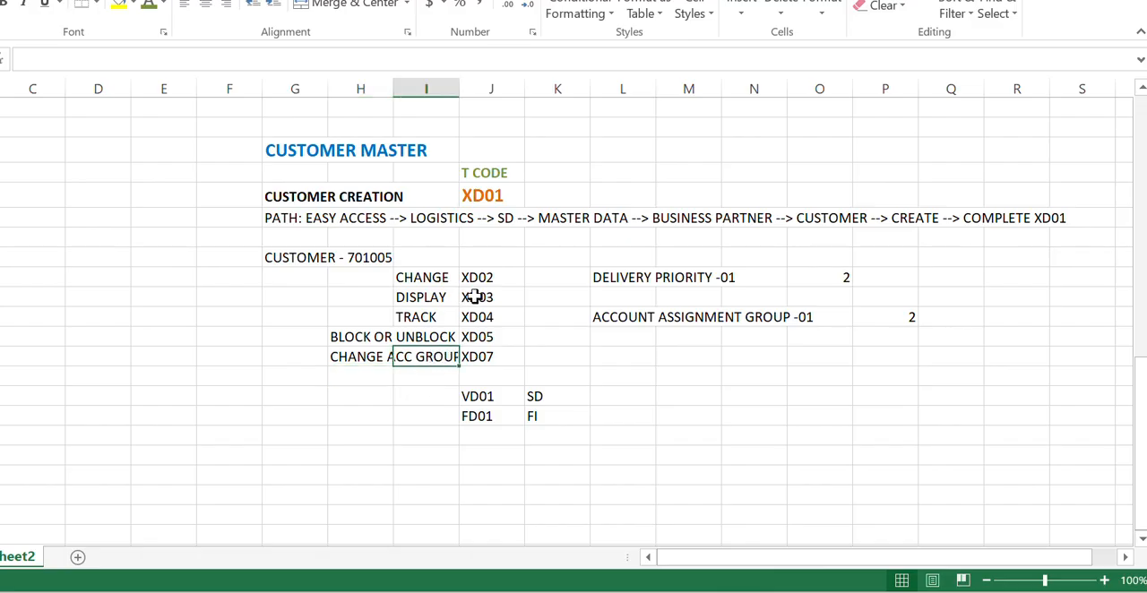
click(570, 343)
drag(459, 89, 469, 89)
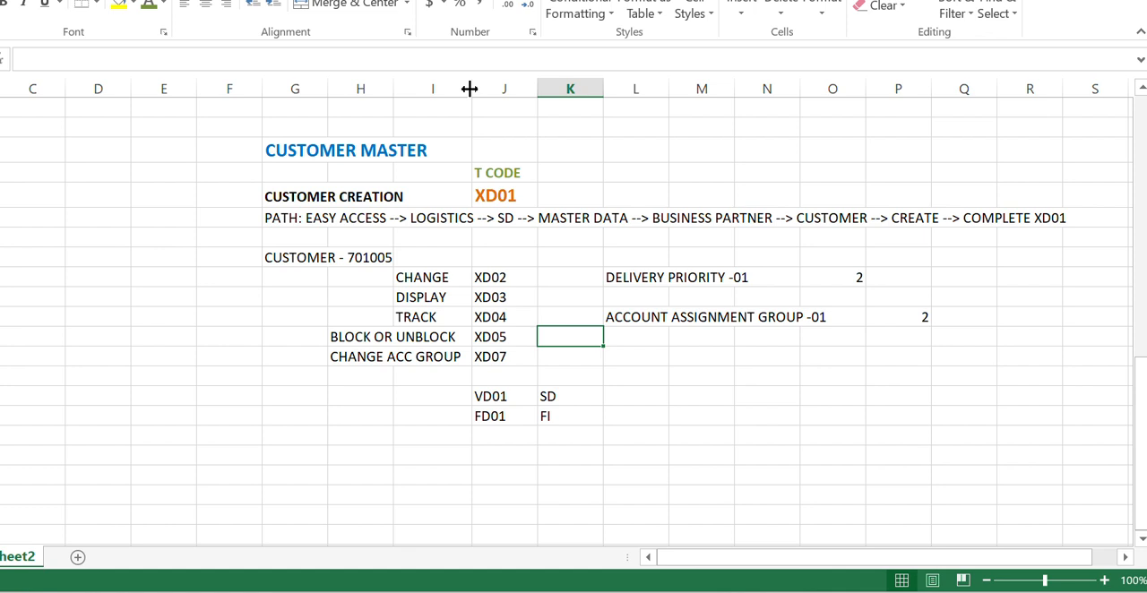
- Enter "XD01" in the empty cell directly above VD01 in column J
click(506, 395)
click(487, 376)
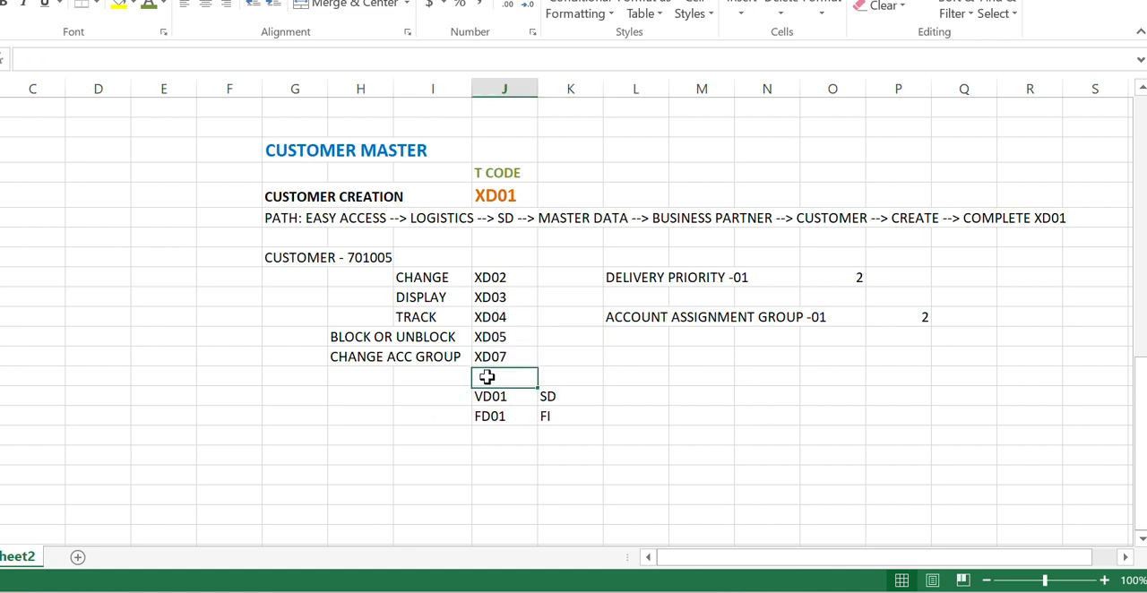
text(XD01)
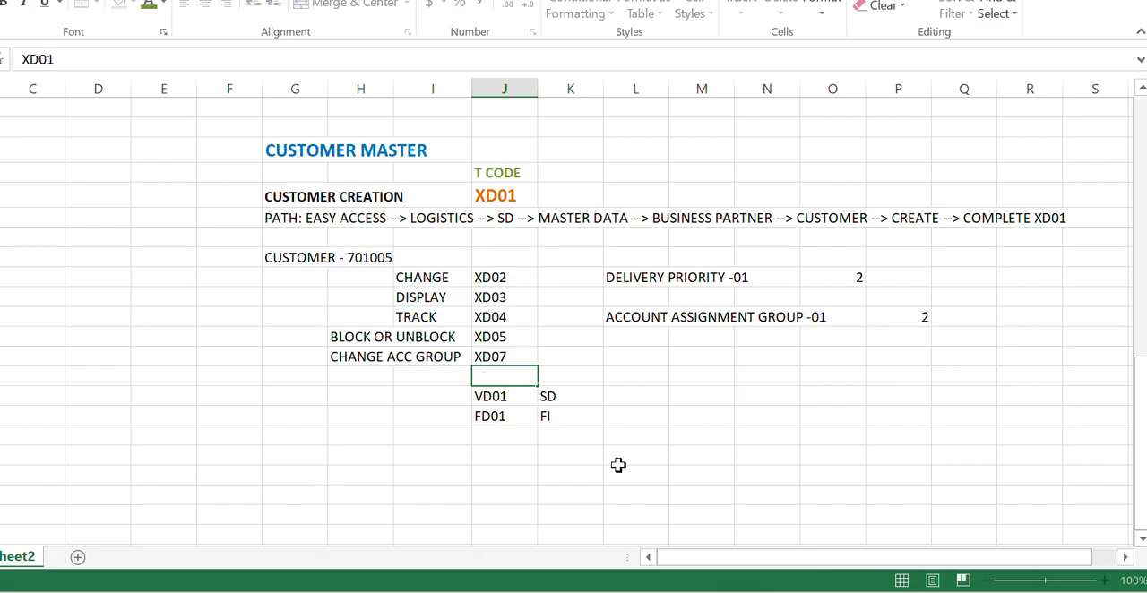
key(Return)
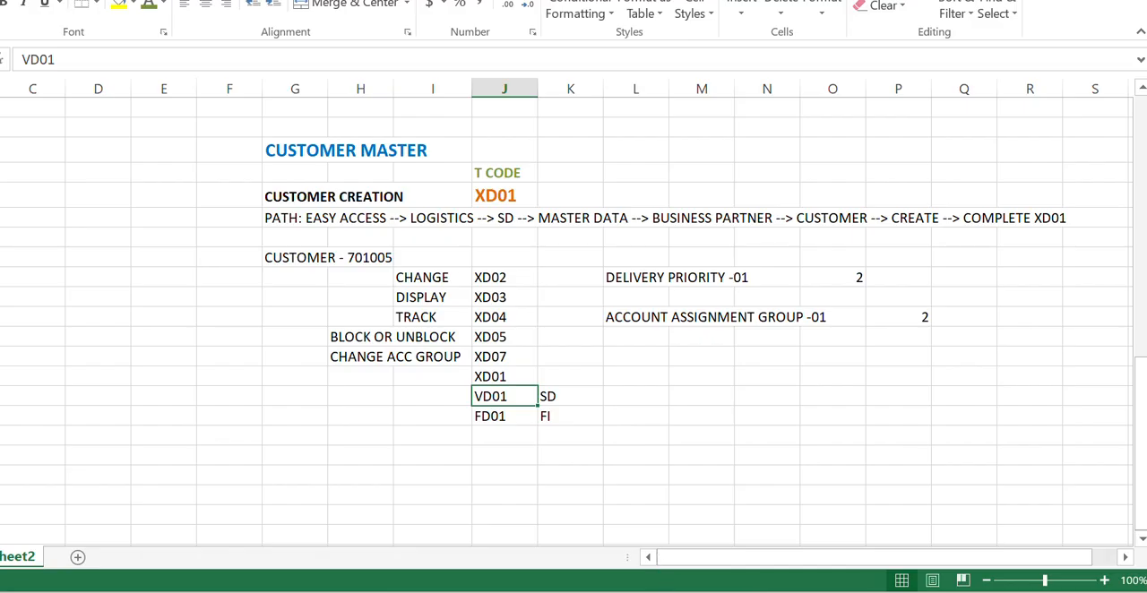
- Switch to SAP, close the customer creation dialog and start transaction VD01
key(alt+Tab)
click(533, 123)
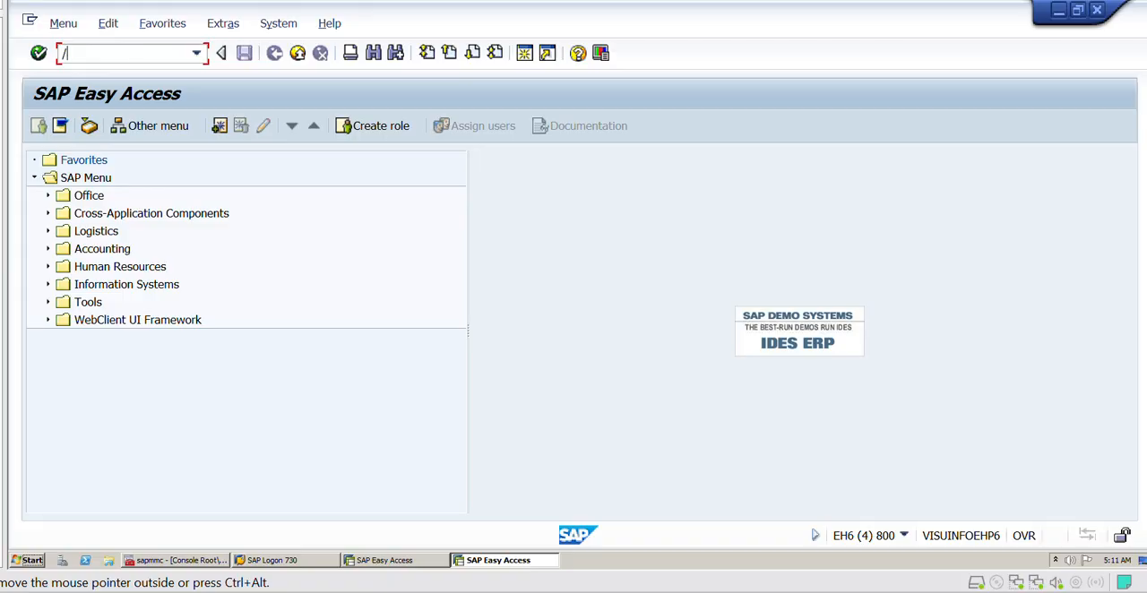
text(X)
key(Return)
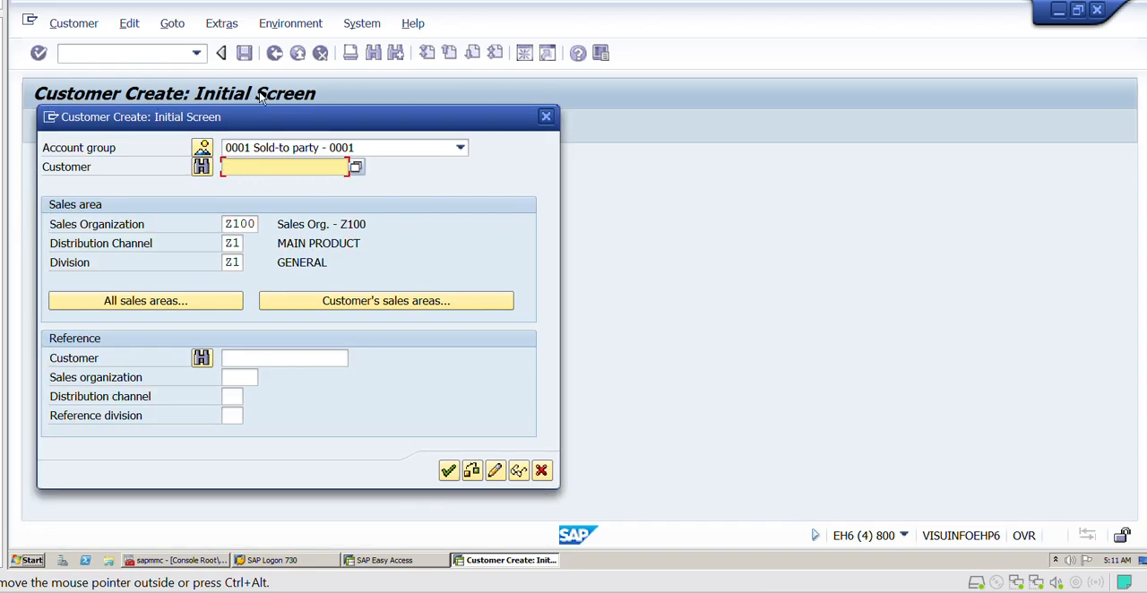
- Look up account group ZAC in the number range list and choose ZAC Sold-to party - Z001
click(203, 148)
text(ZAK)
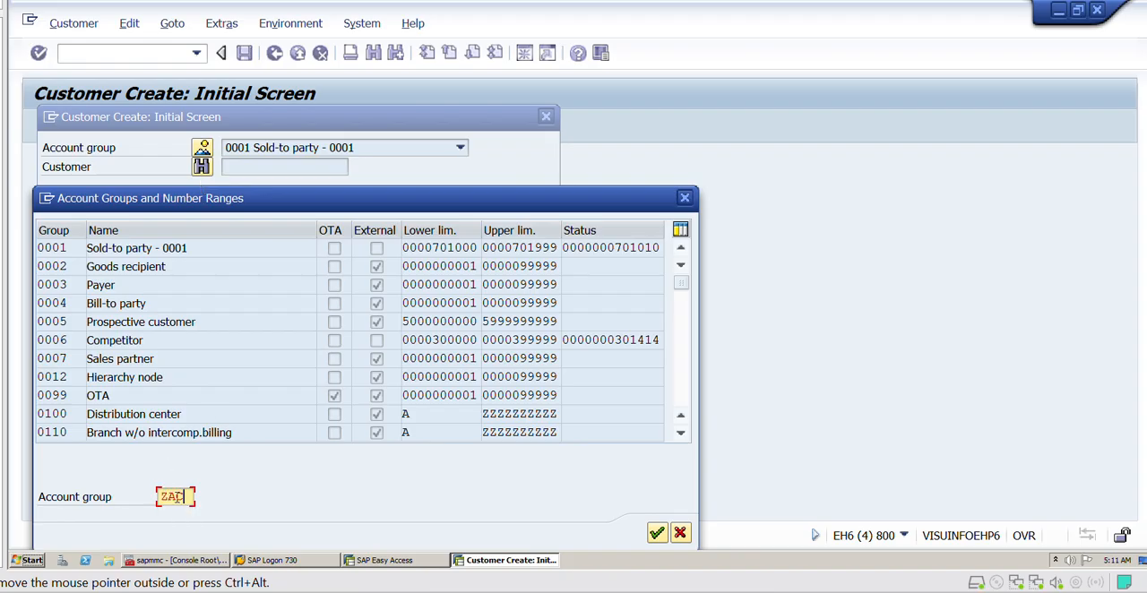
key(Return)
double_click(191, 248)
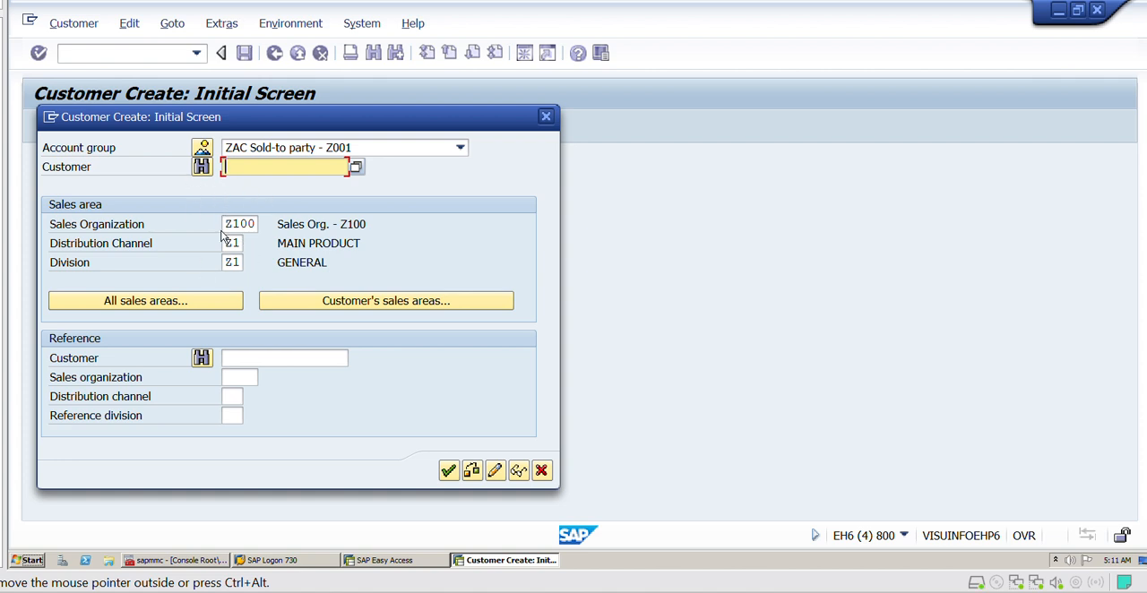
- Start transaction XD01 in the other SAP session and examine its customer and company code fields for comparison with VD01
click(380, 560)
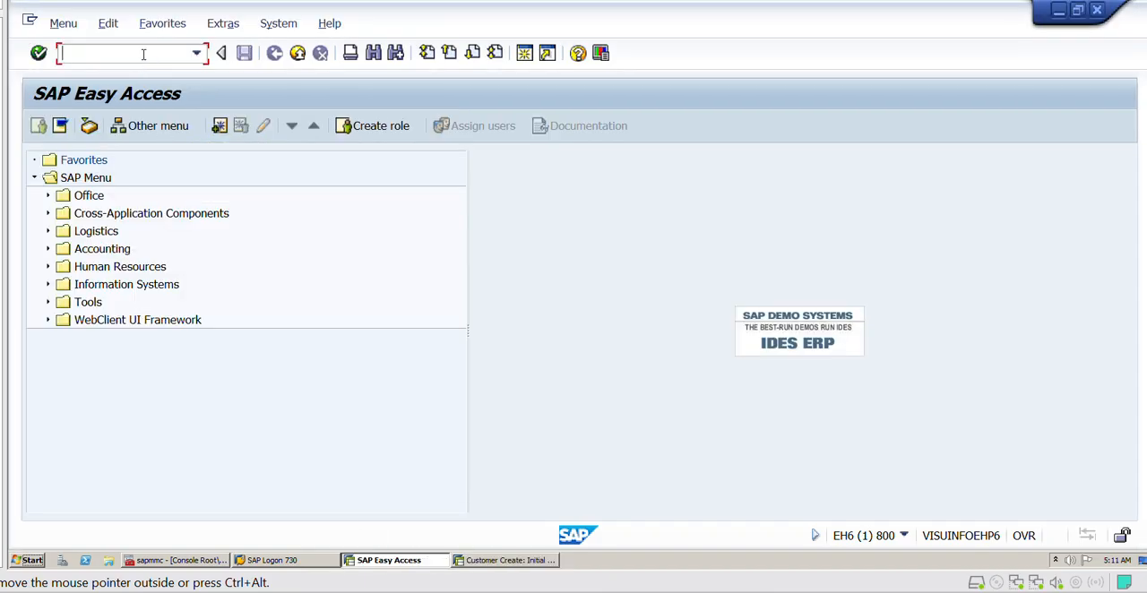
text(/NXD01)
key(Return)
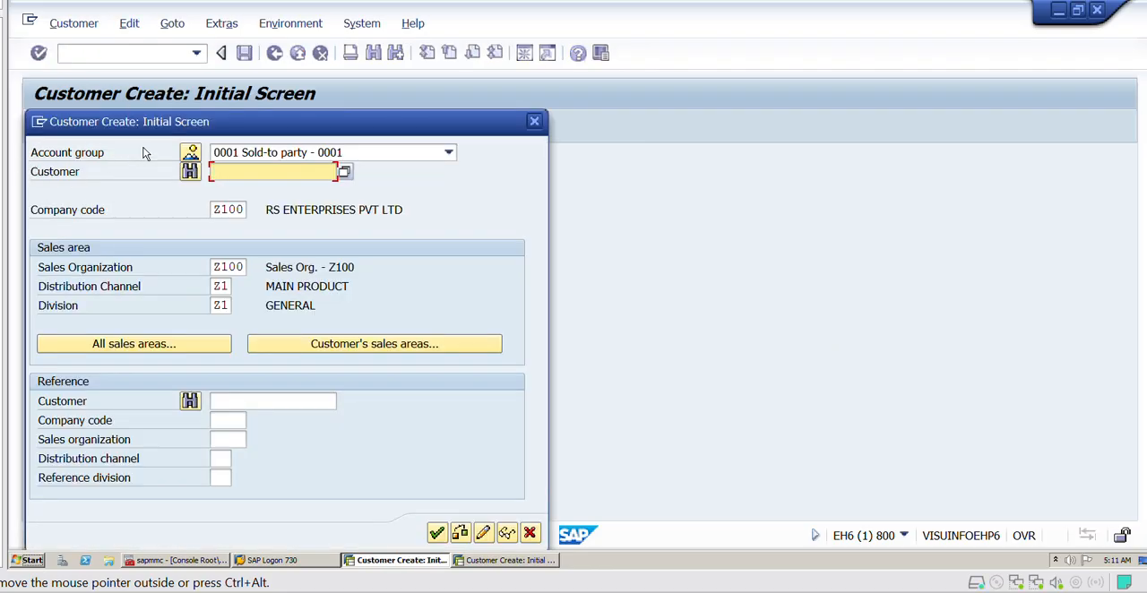
click(41, 172)
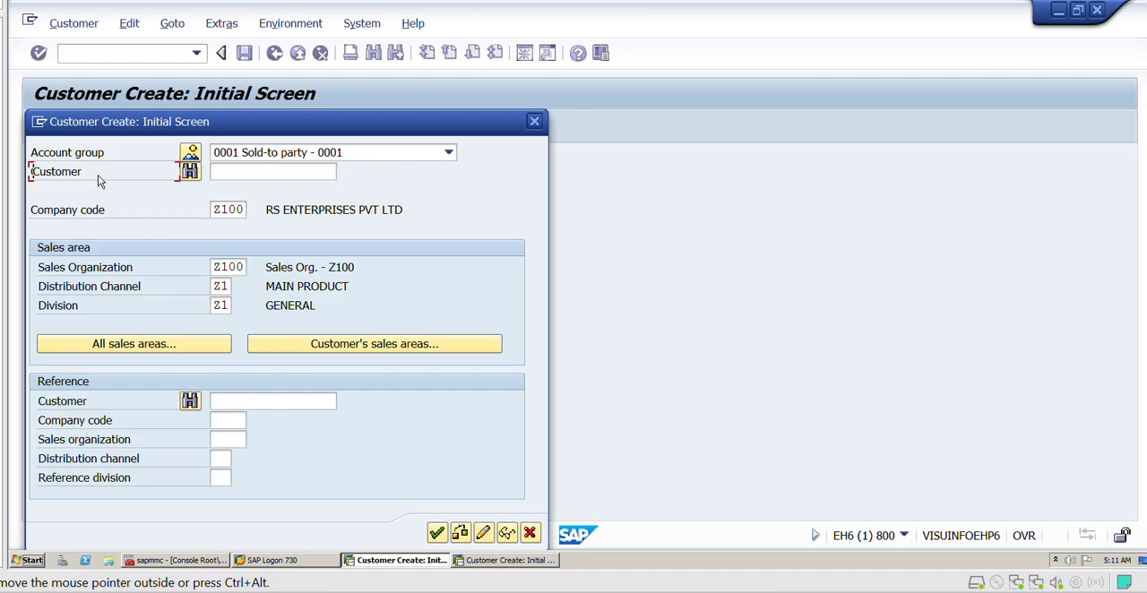
double_click(38, 214)
click(123, 216)
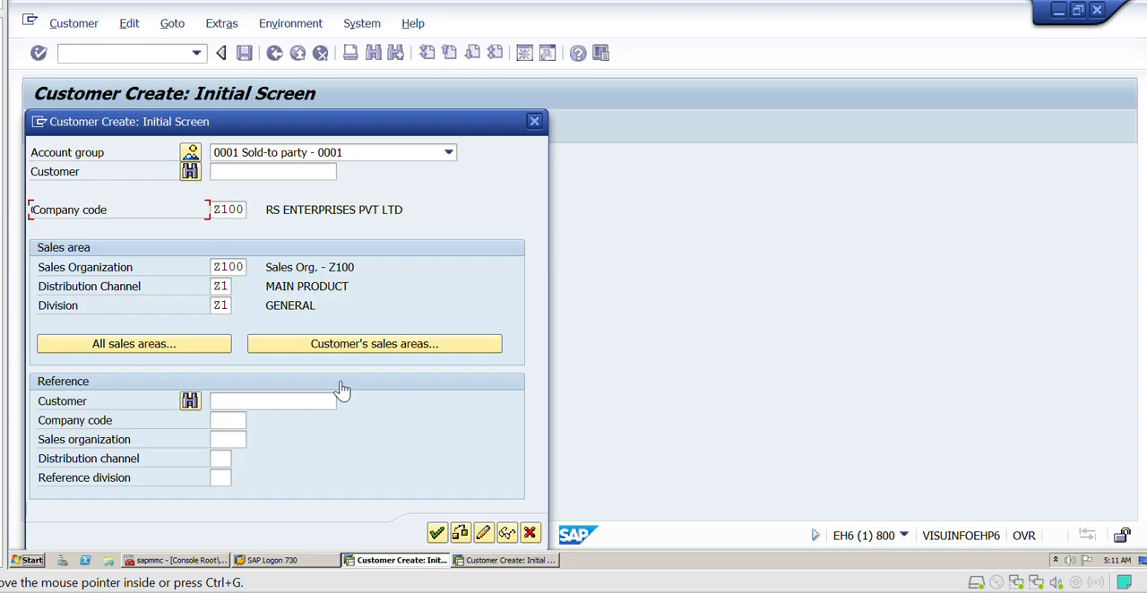
- Return to the VD01 session and open the general data of the new ZAC customer
click(506, 559)
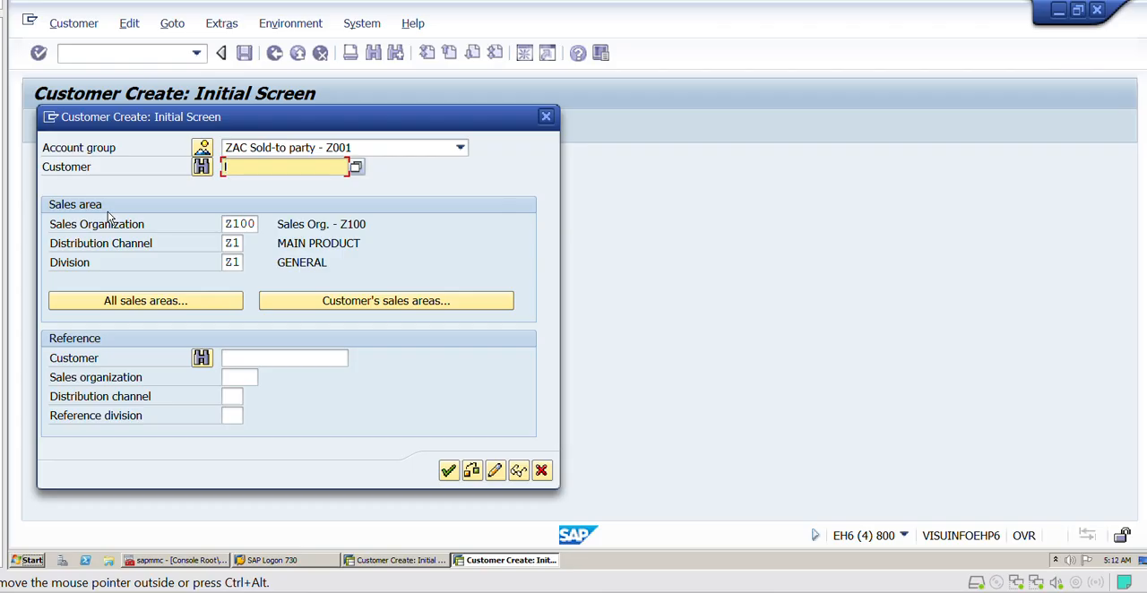
key(Return)
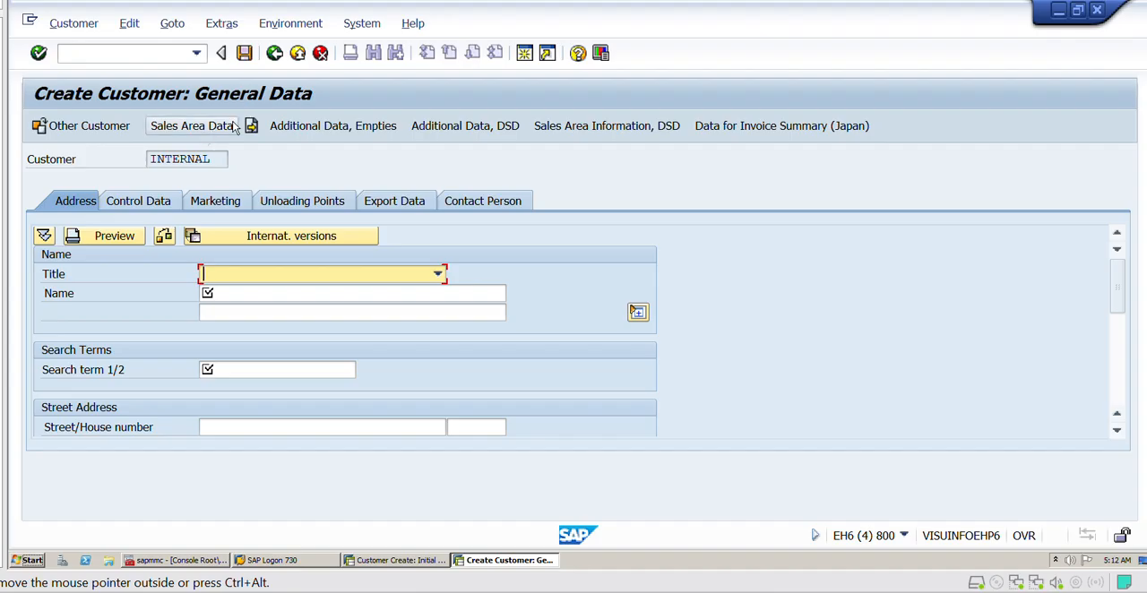
- Start transaction FD01 and examine the account group, customer and company code fields on its initial screen
click(197, 53)
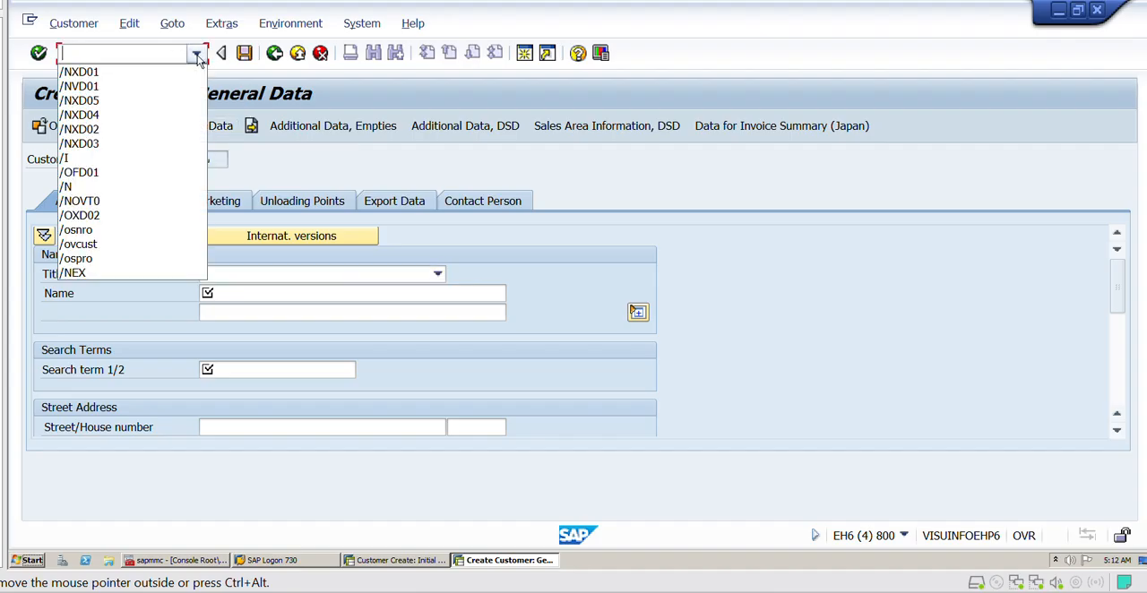
click(197, 54)
click(197, 54)
click(114, 52)
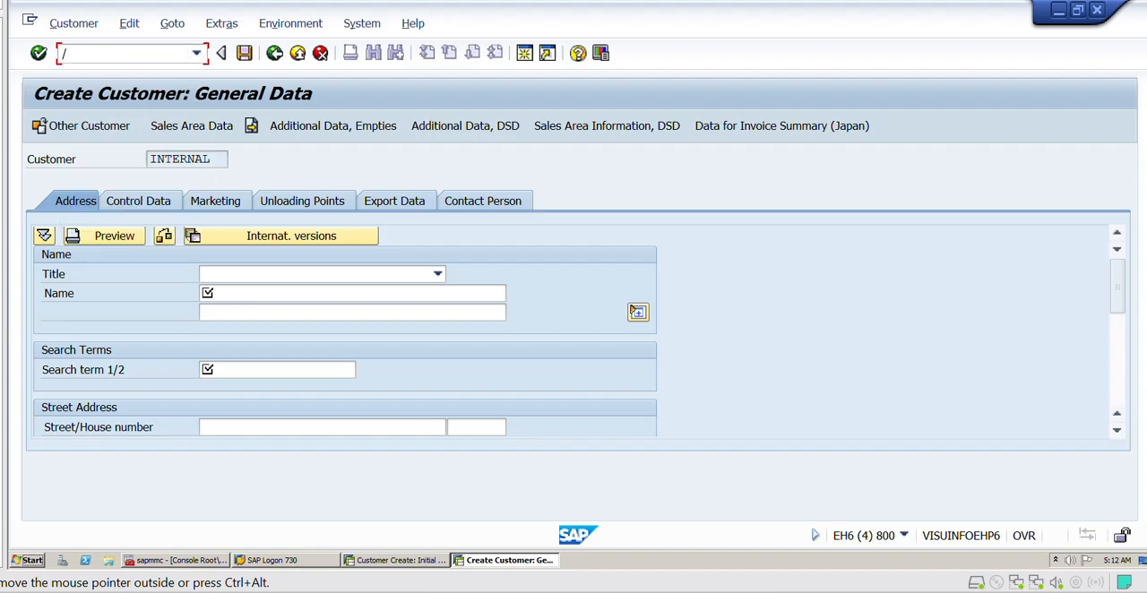
text(/NFD01)
key(Return)
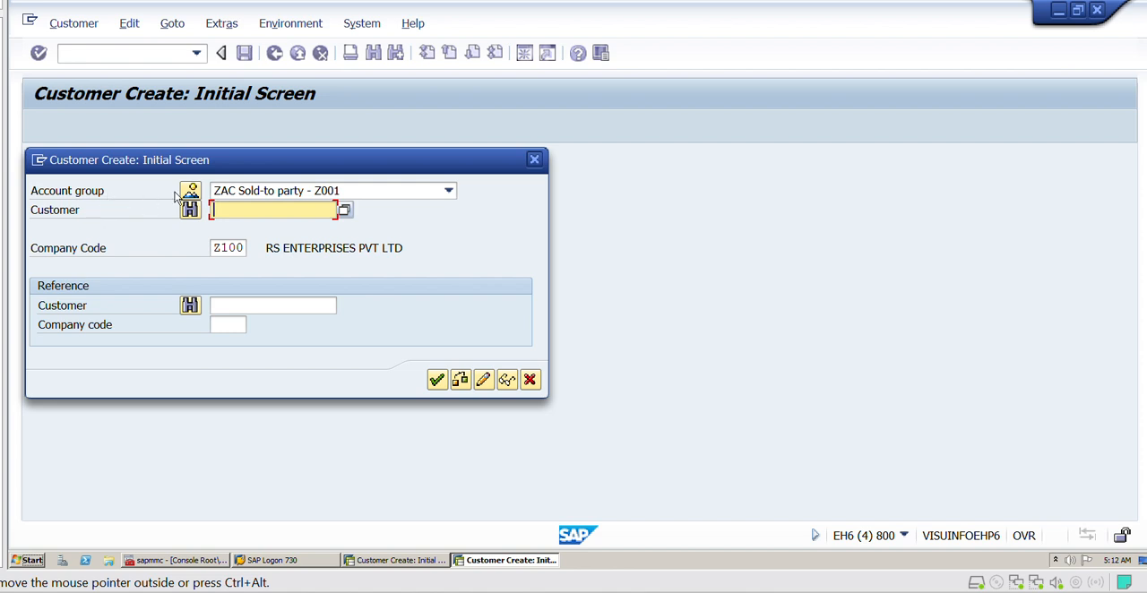
click(71, 190)
click(77, 209)
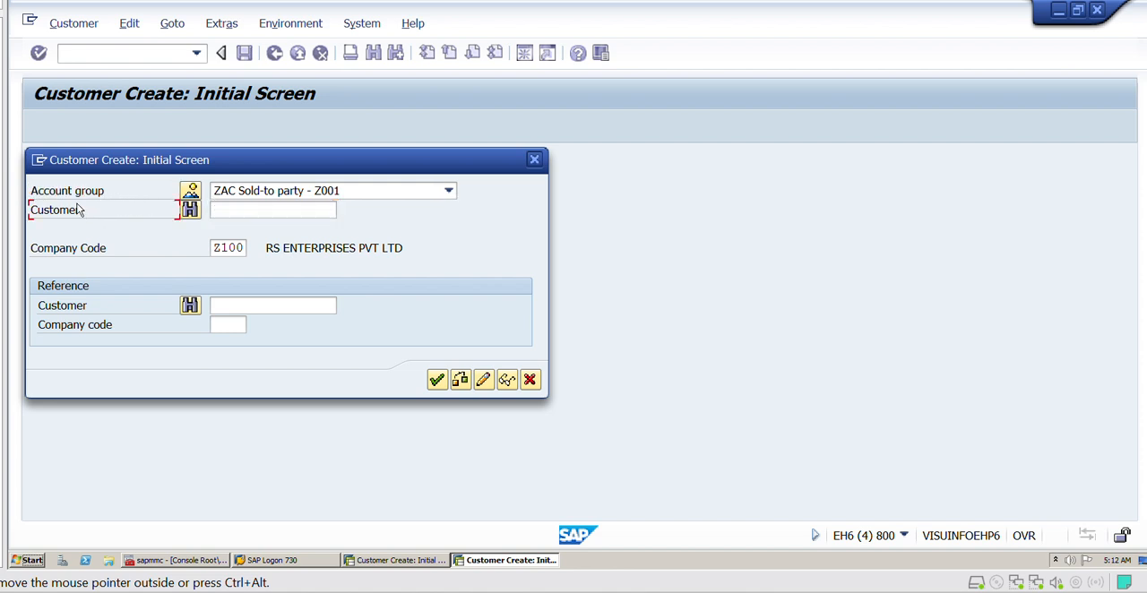
click(113, 251)
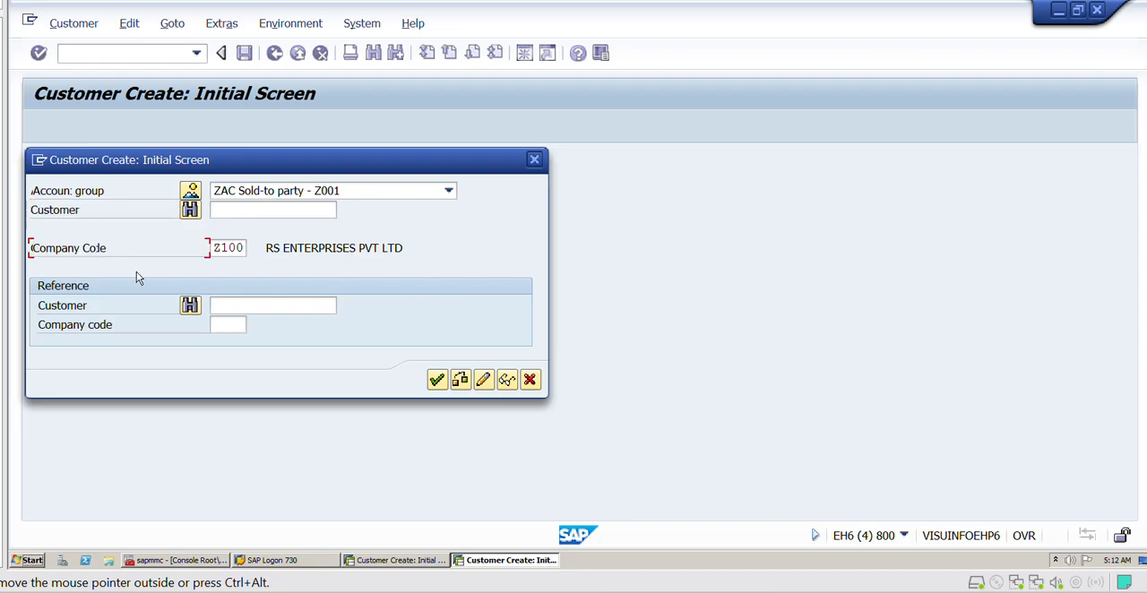
- Compare the XD01 initial screen's company code and sales area fields with FD01, and open the new ZAC customer's general data in FD01
click(369, 560)
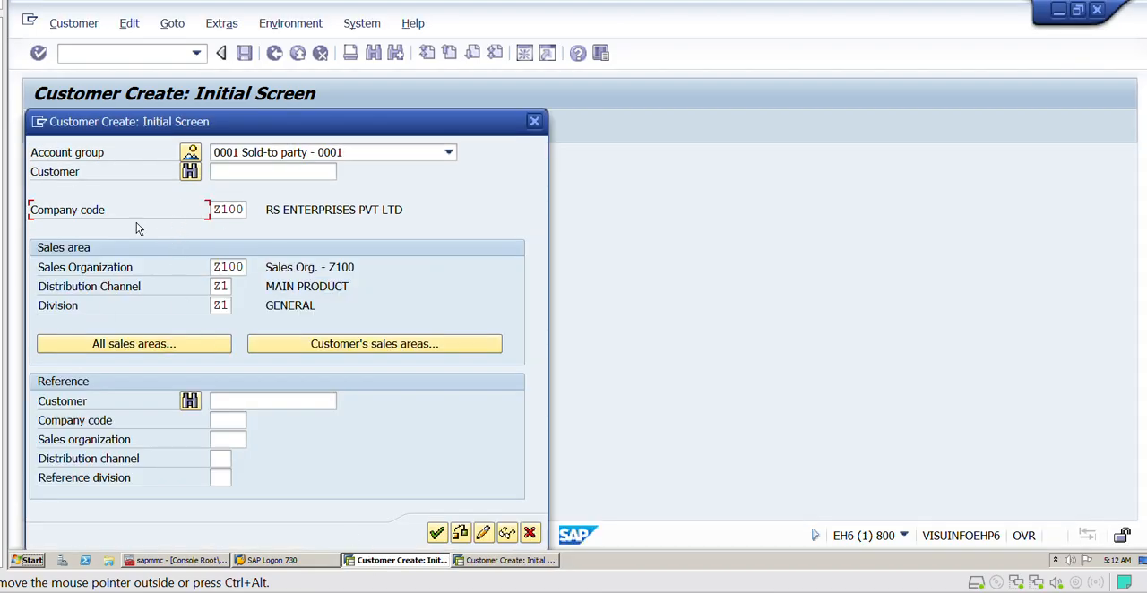
drag(106, 213, 26, 218)
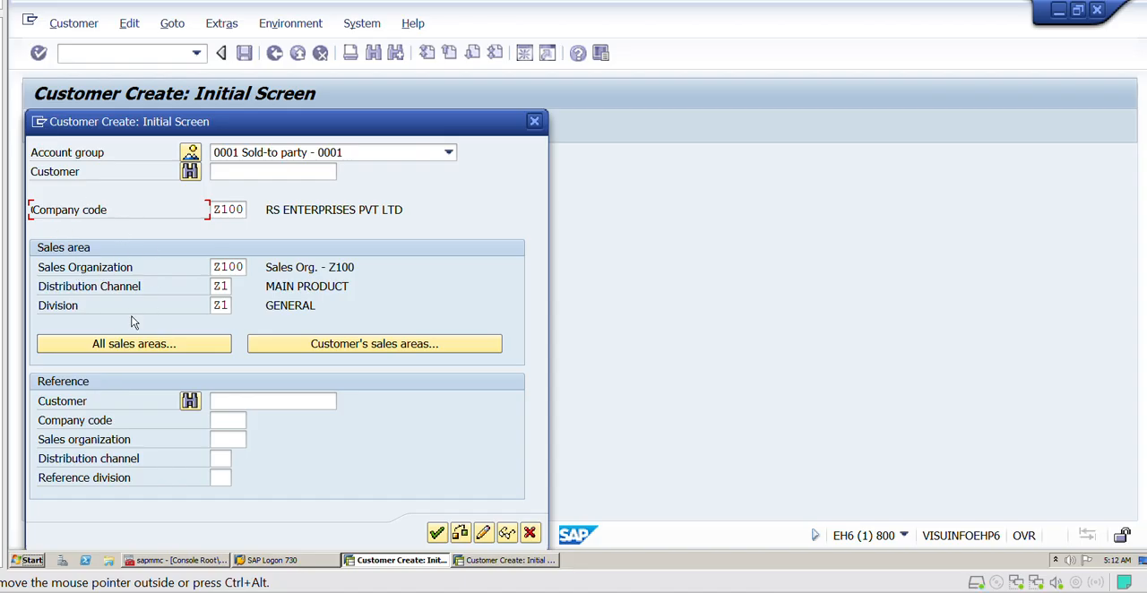
click(523, 569)
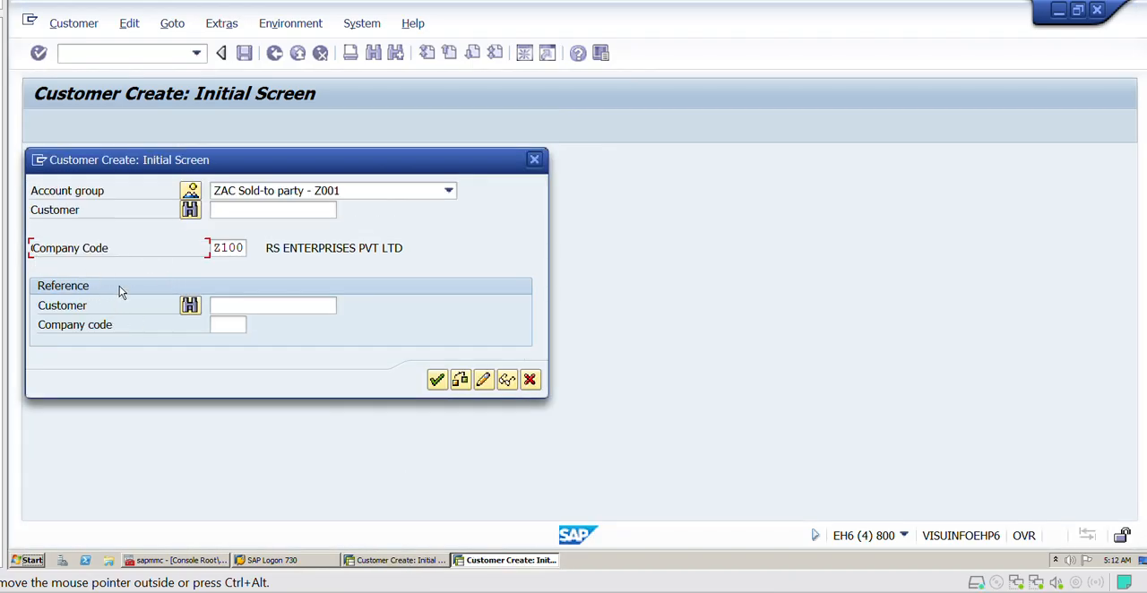
click(436, 380)
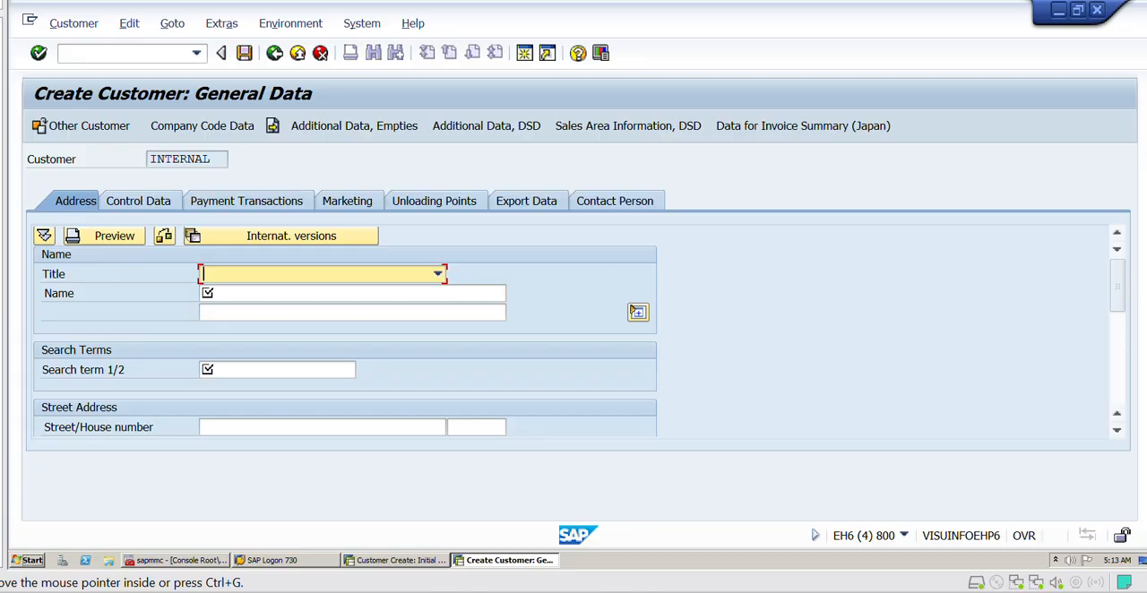
- Switch to the Excel sheet, enter COMPLETE beside the XD01 code above VD01, and select the XD01, VD01 and FD01 cells
click(684, 591)
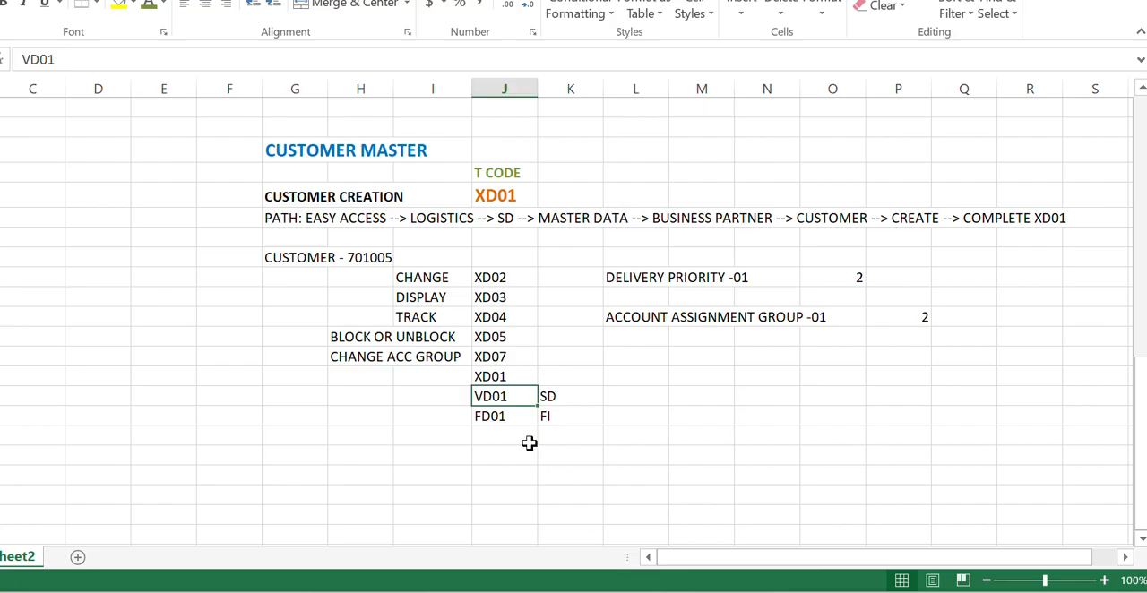
click(508, 416)
click(503, 397)
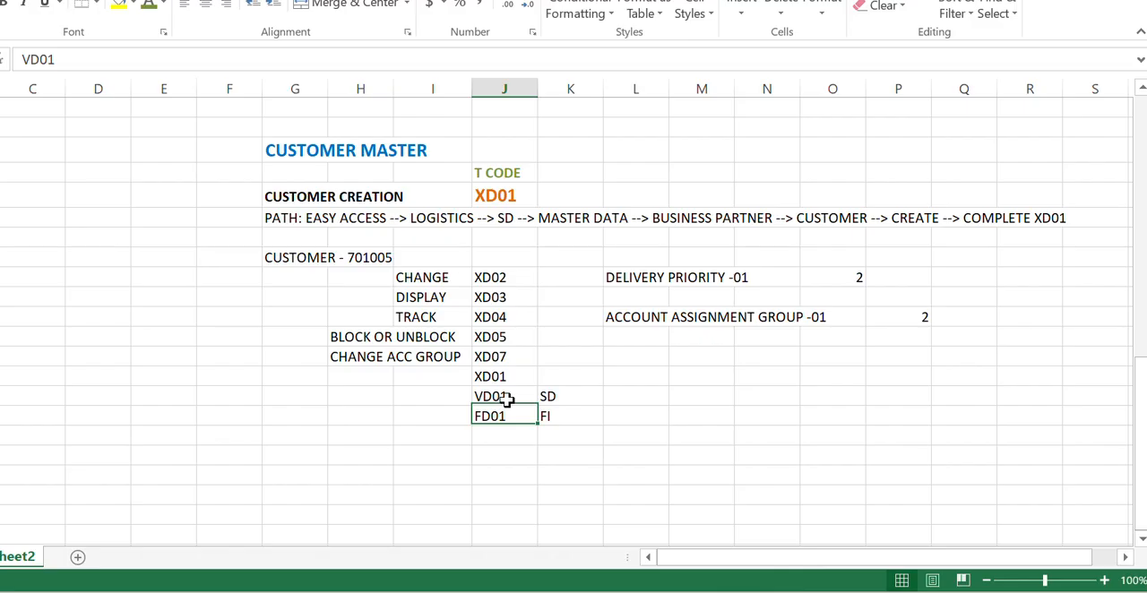
click(502, 377)
click(561, 380)
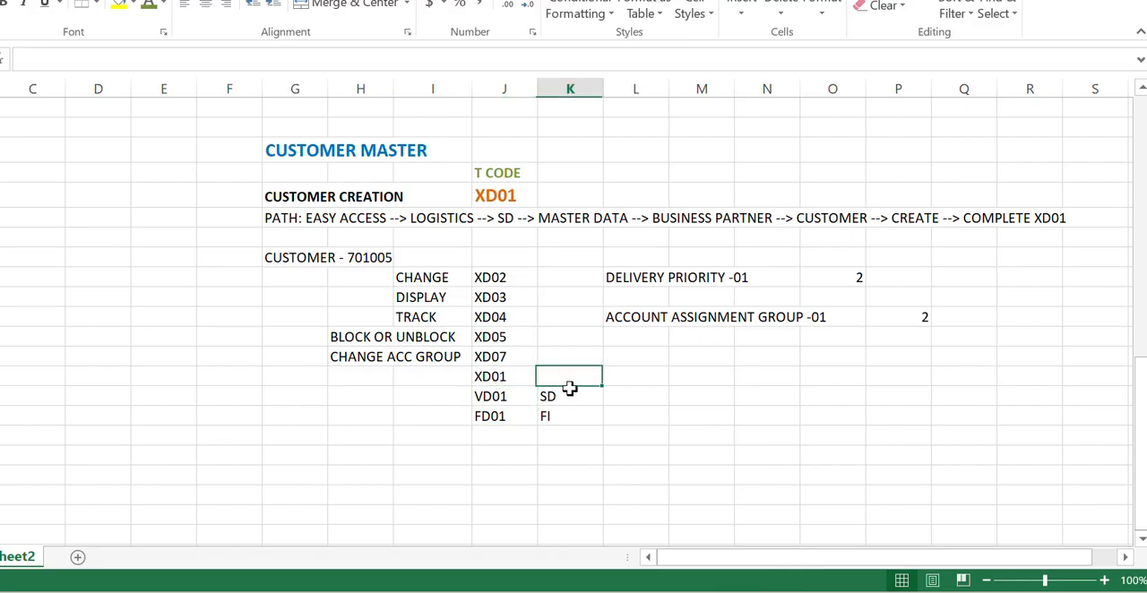
text(COMPLETE)
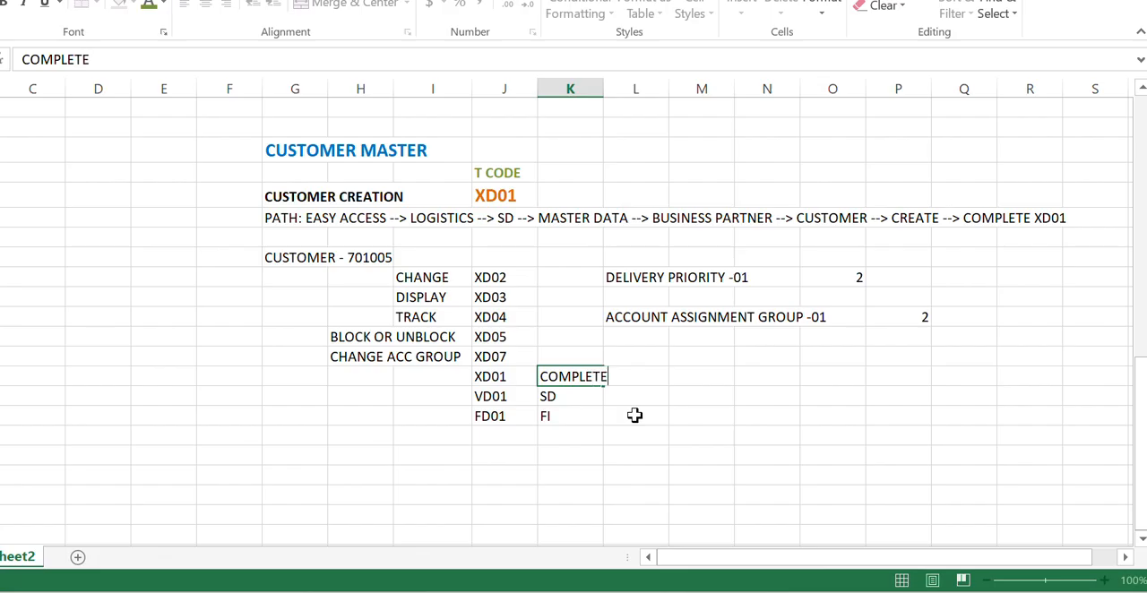
key(Return)
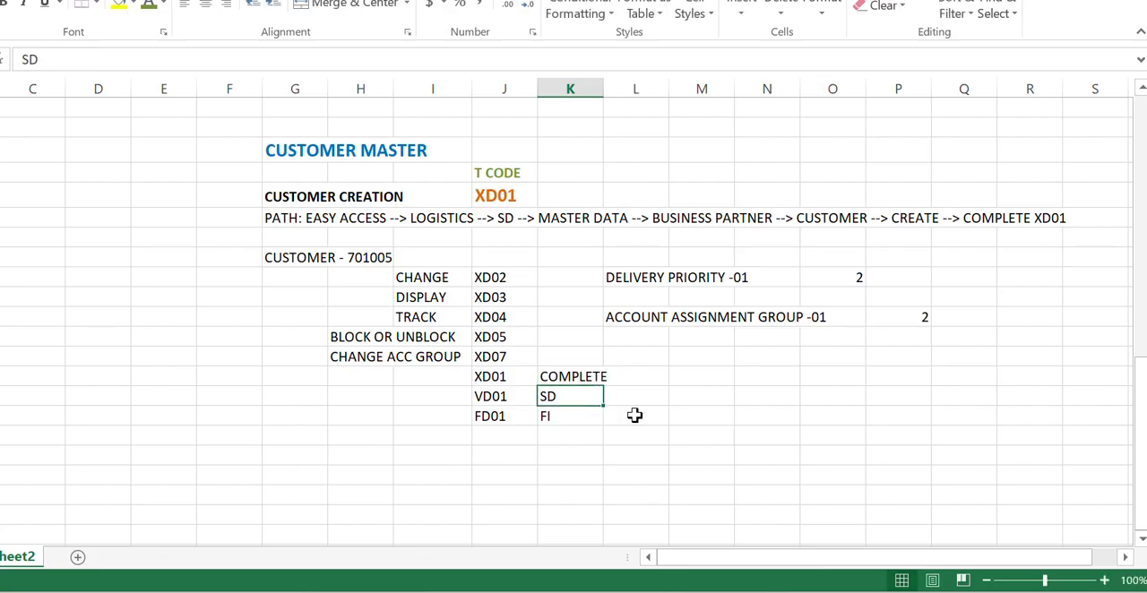
click(493, 380)
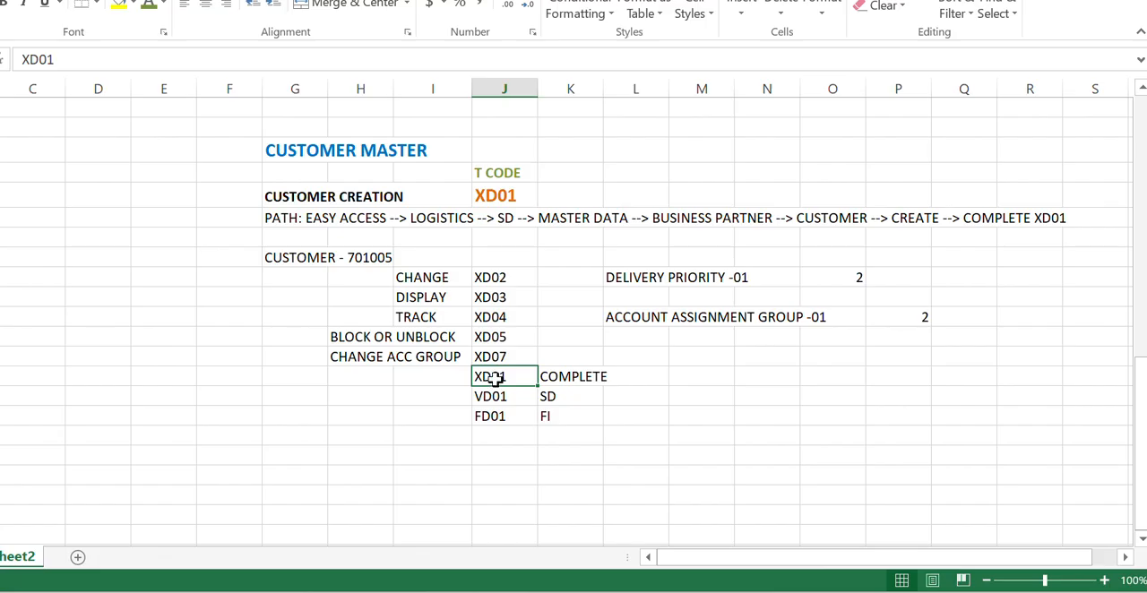
drag(503, 377, 505, 413)
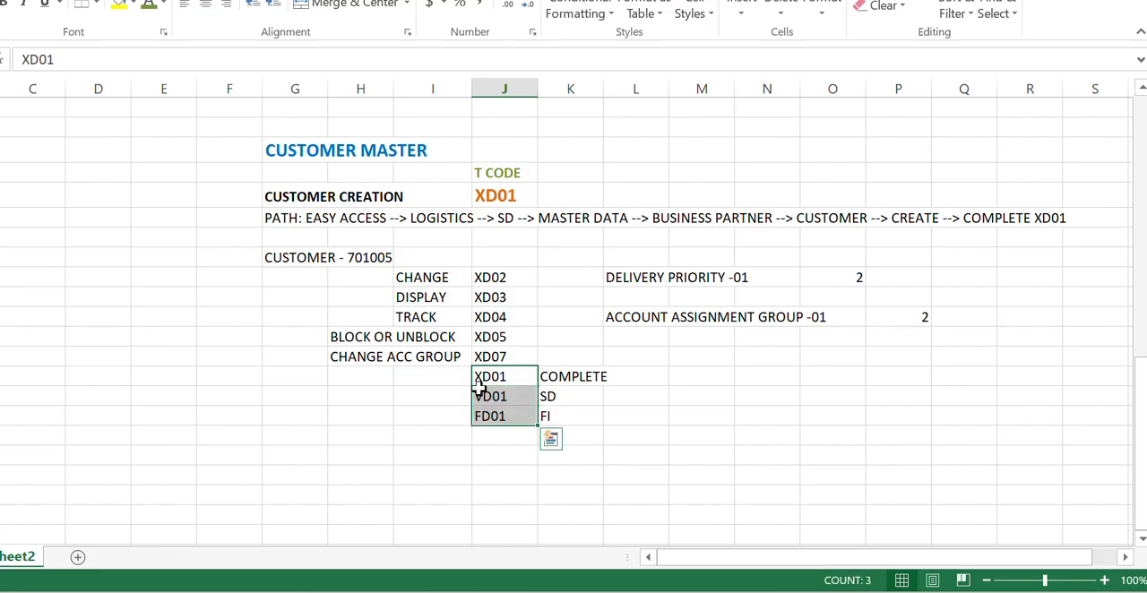